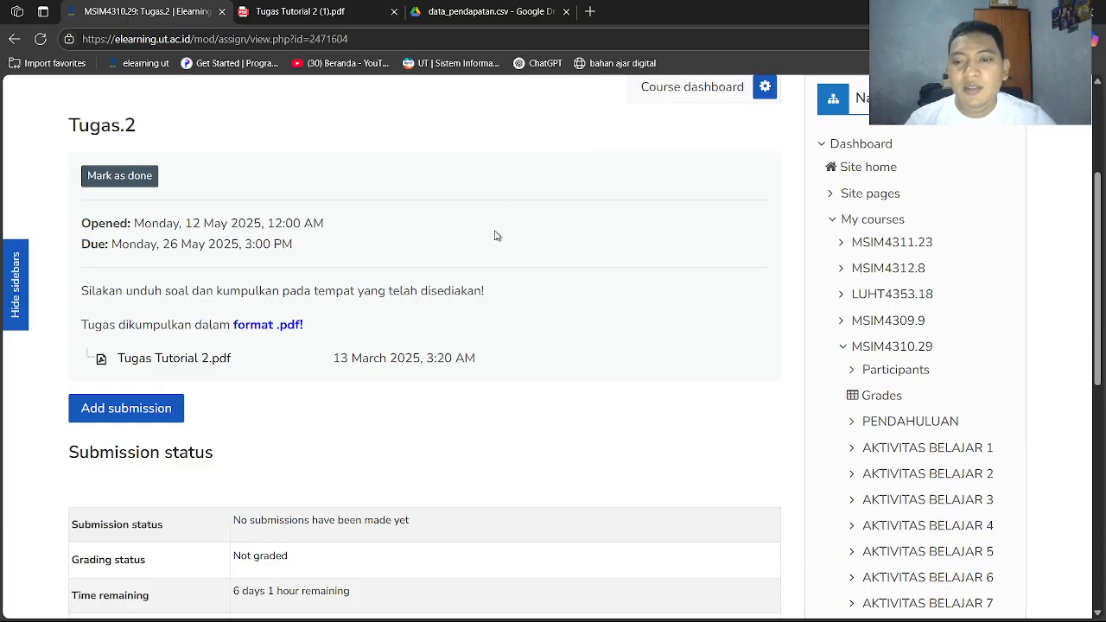
Review the Tugas.2 assignment page and the list of enrolled courses
scroll(406, 329, up, 3)
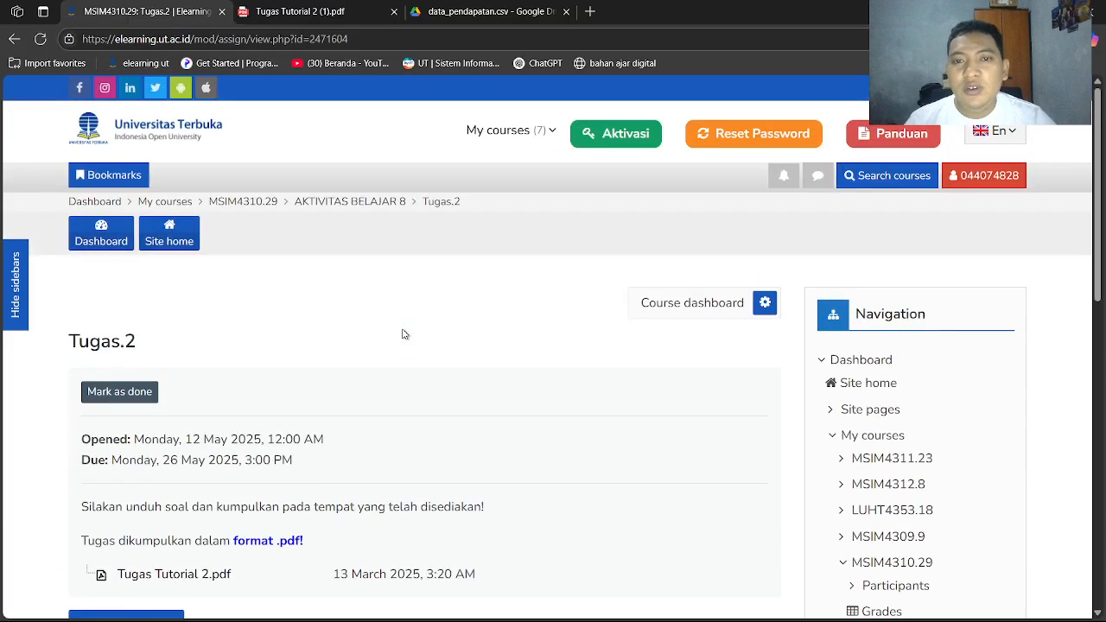
click(534, 131)
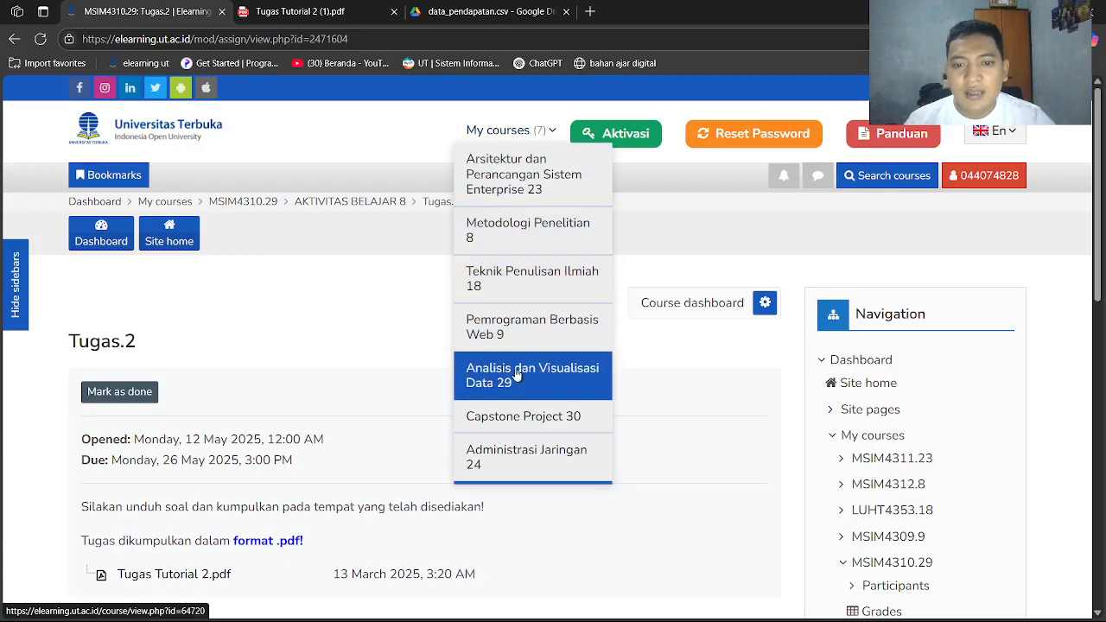
click(419, 341)
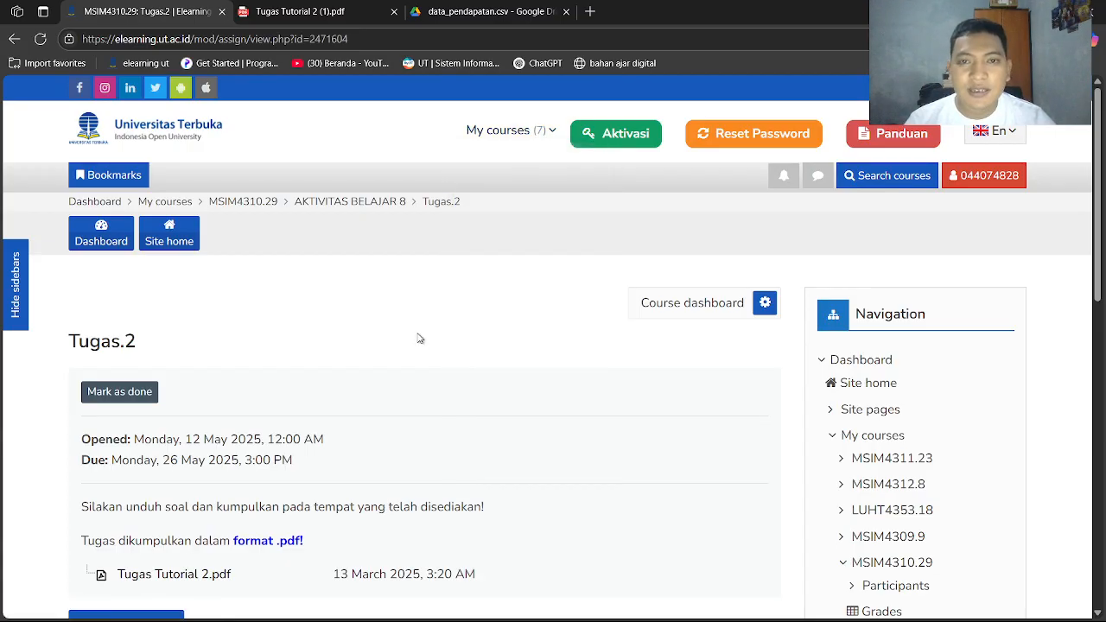
scroll(421, 335, down, 3)
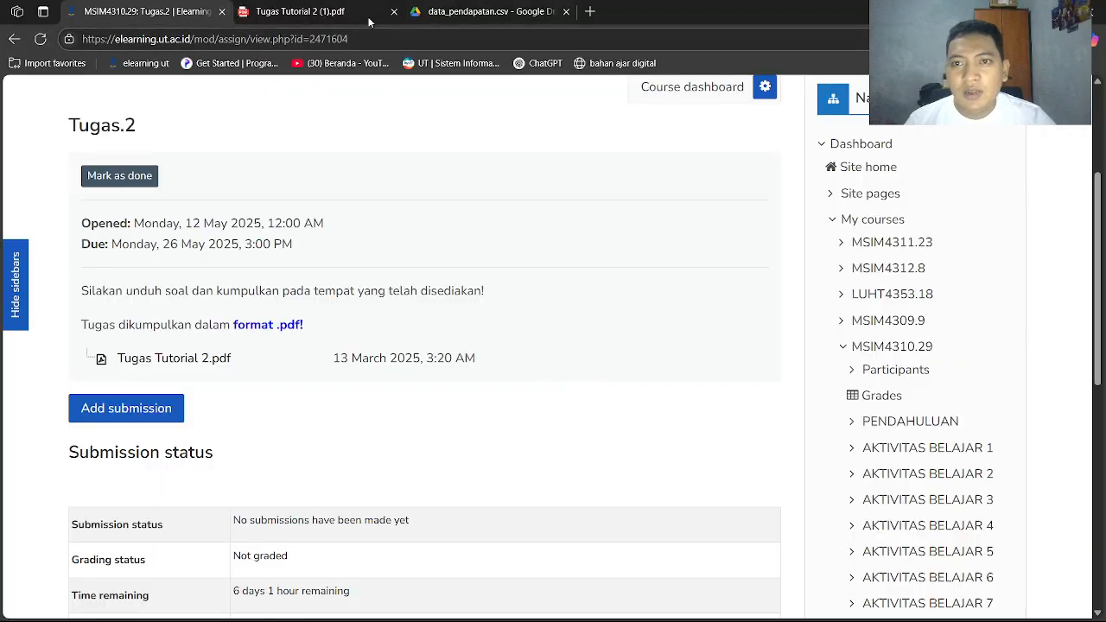
Review the task instructions in Tugas Tutorial 2 (1).pdf alongside the data_pendapatan.csv dataset on Google Drive
click(369, 17)
scroll(435, 223, up, 2)
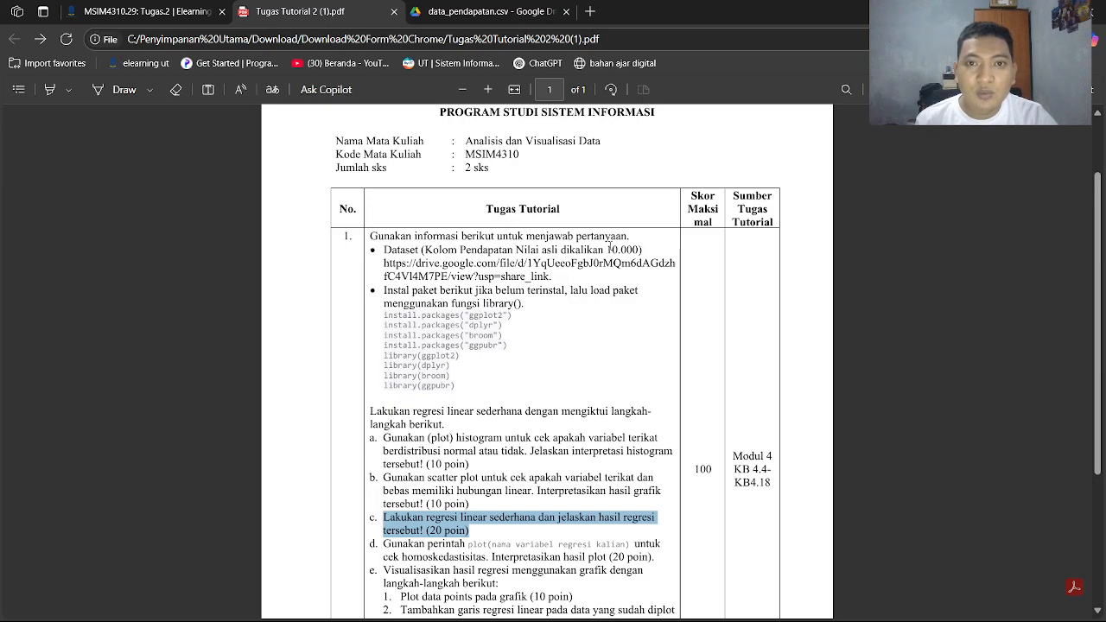
click(489, 12)
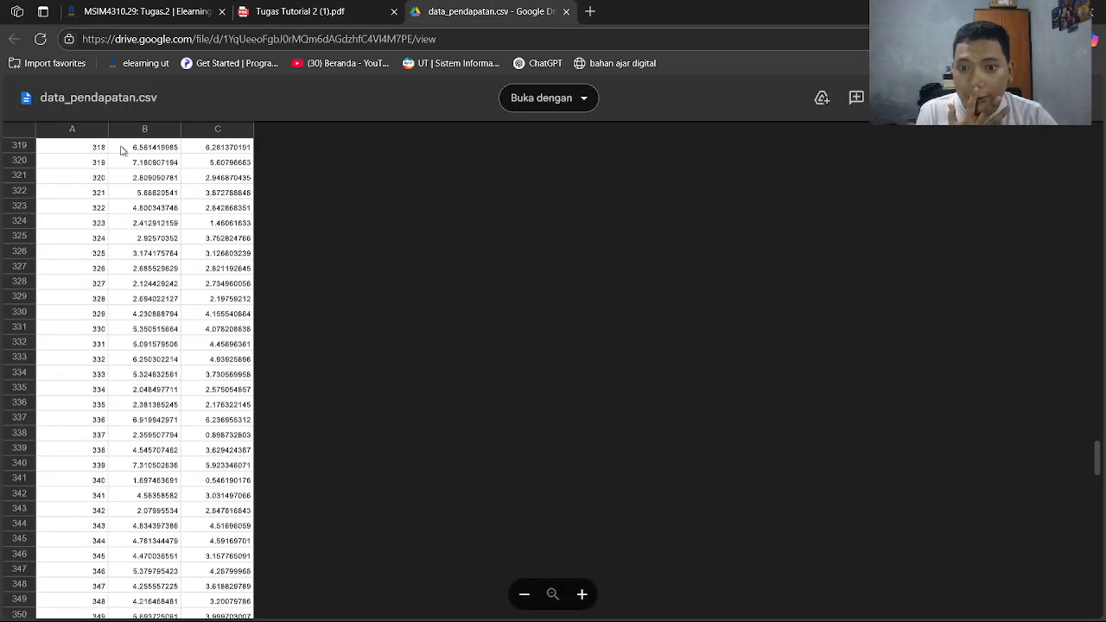
click(359, 11)
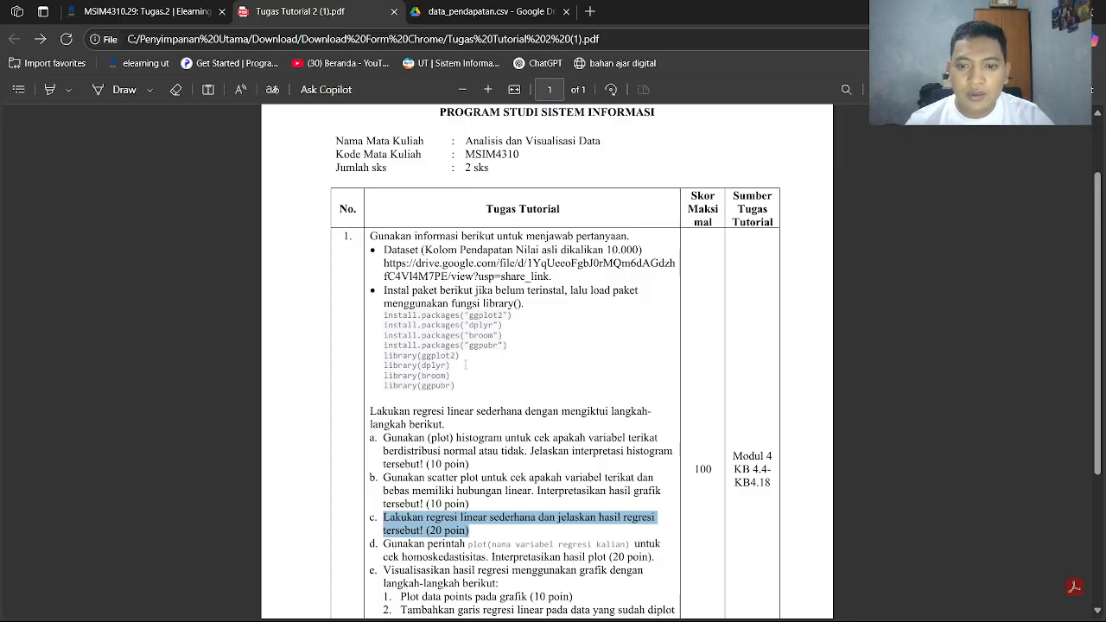
scroll(458, 363, down, 2)
scroll(445, 311, up, 2)
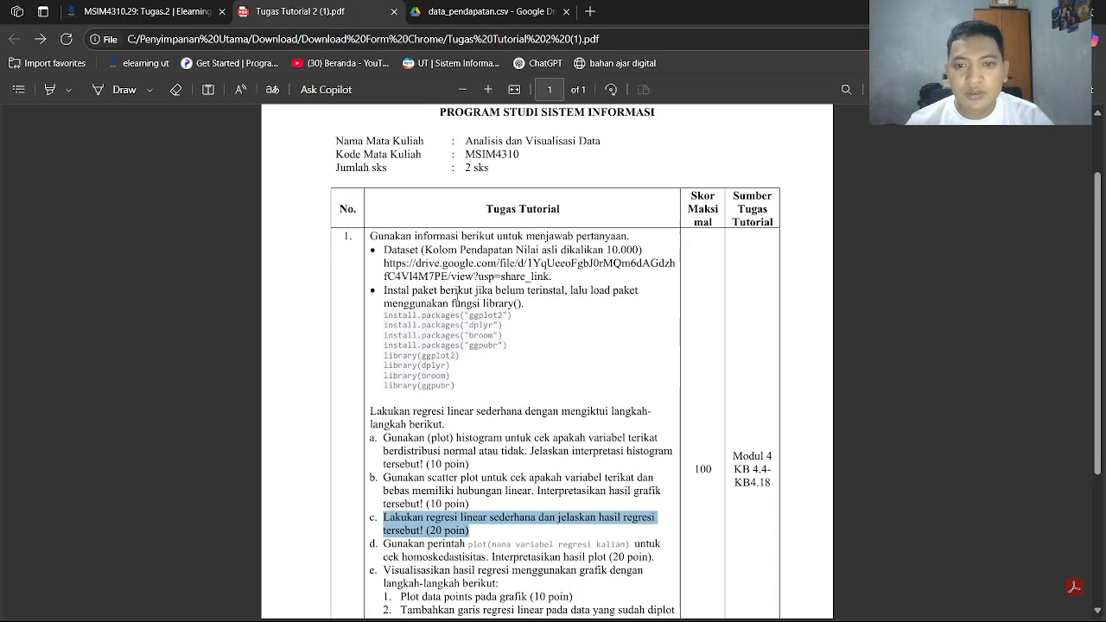
click(481, 16)
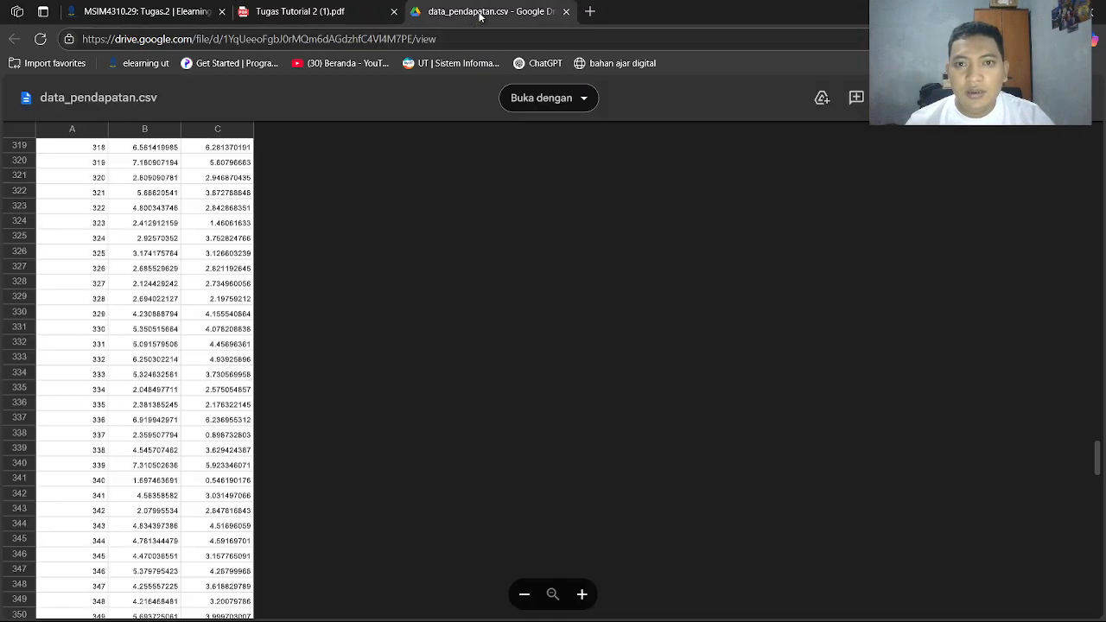
click(372, 6)
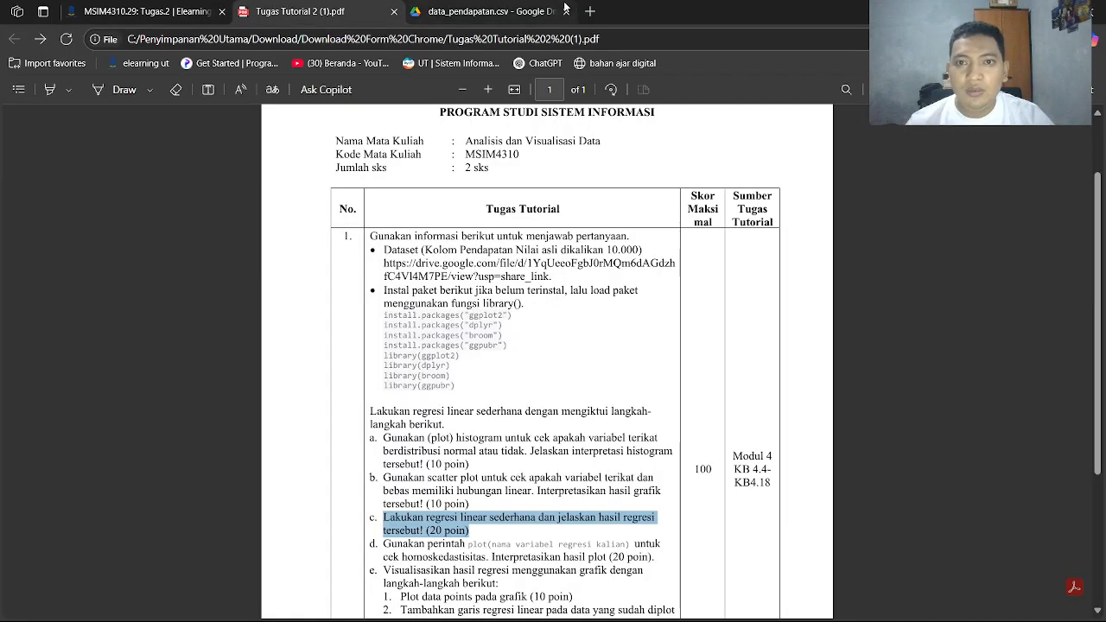
Switch to RStudio and clear the console
click(822, 606)
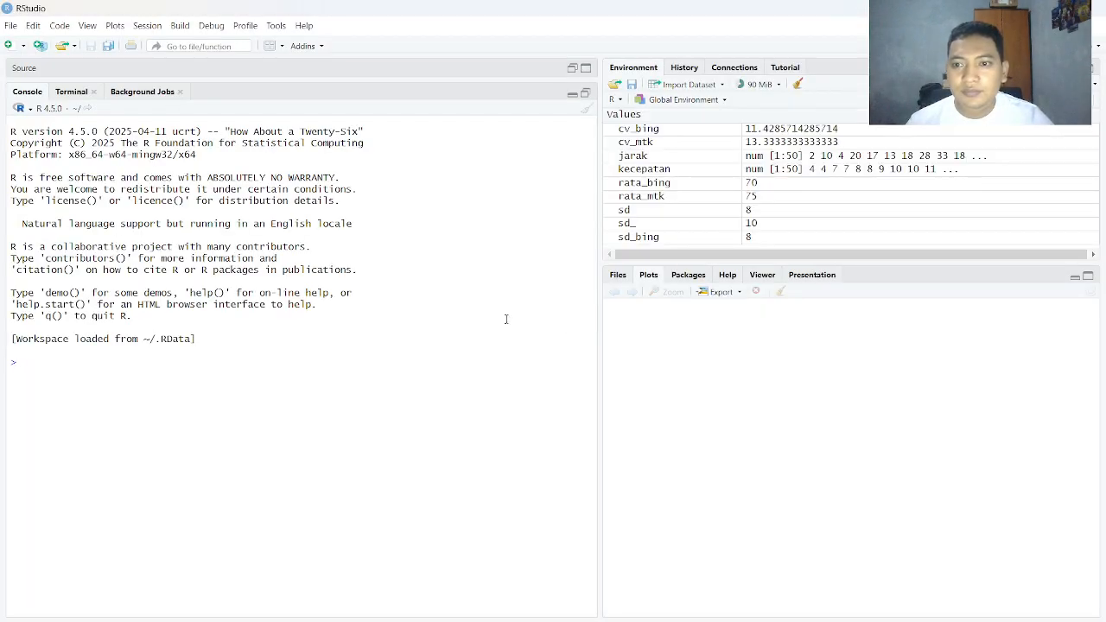
click(534, 317)
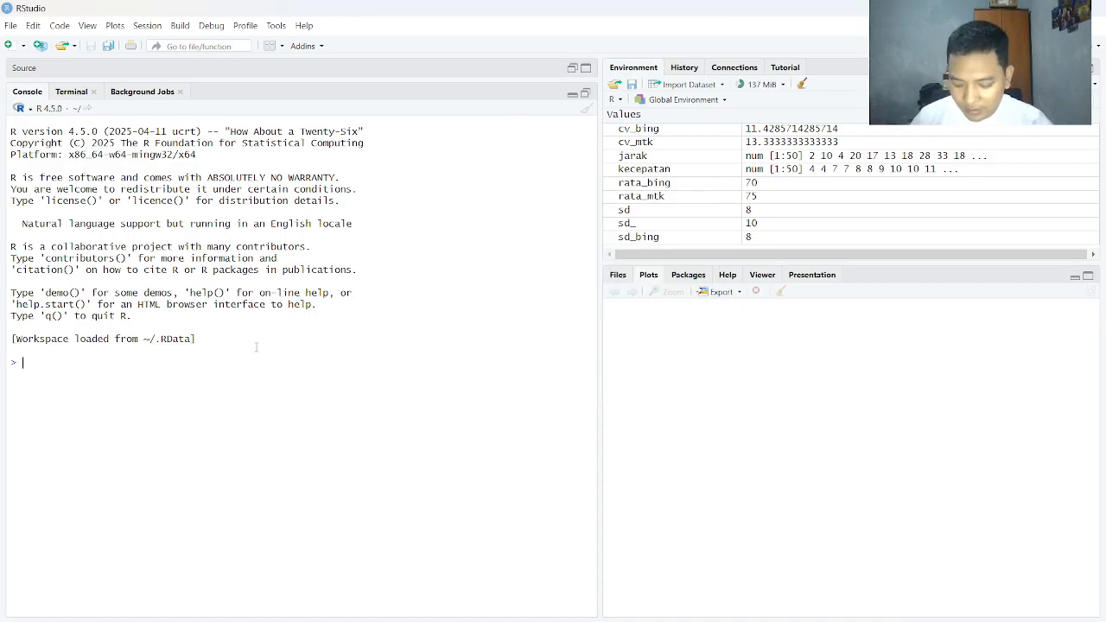
key(ctrl+l)
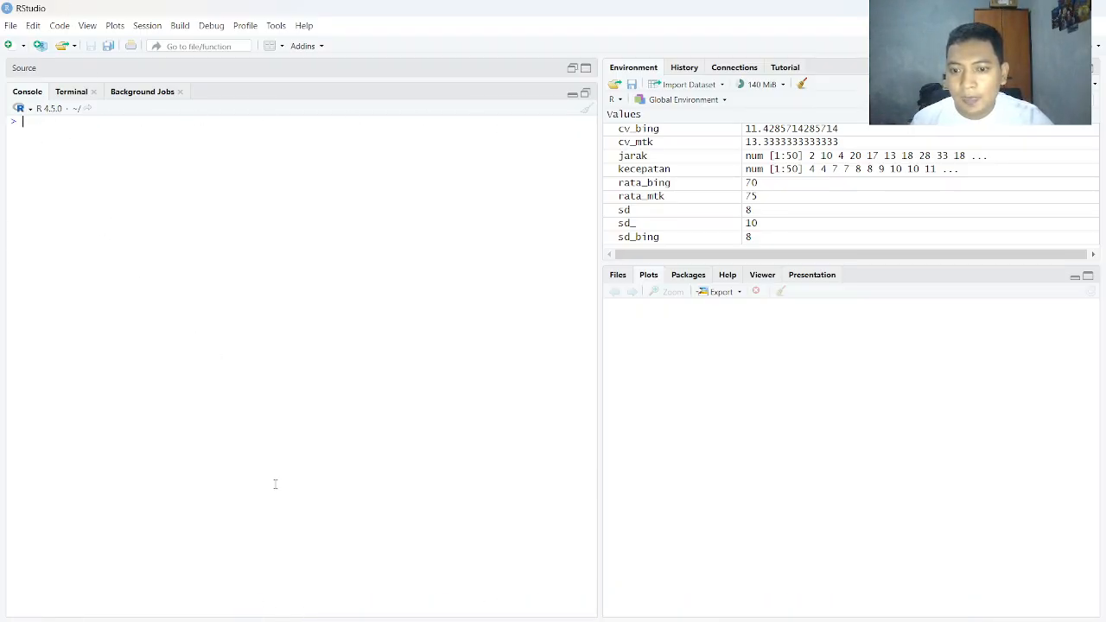
Start a base text dataset import and browse to Documents > kuliah > semester 6 > Analisis dan Visualisasi Data > dataset
click(12, 27)
mouse_move(108, 252)
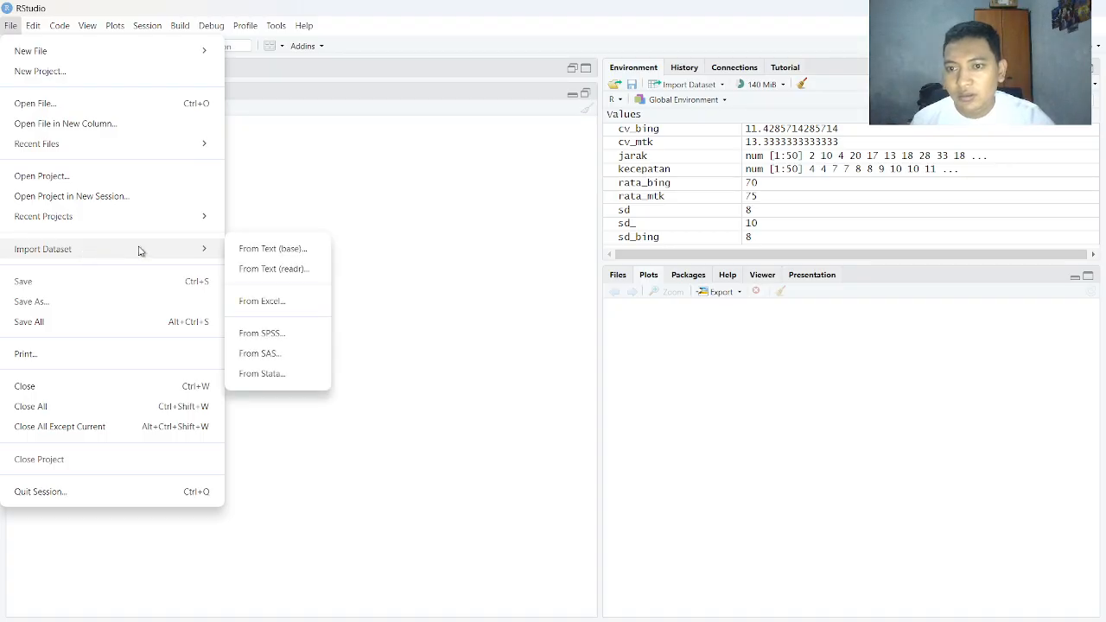
click(289, 248)
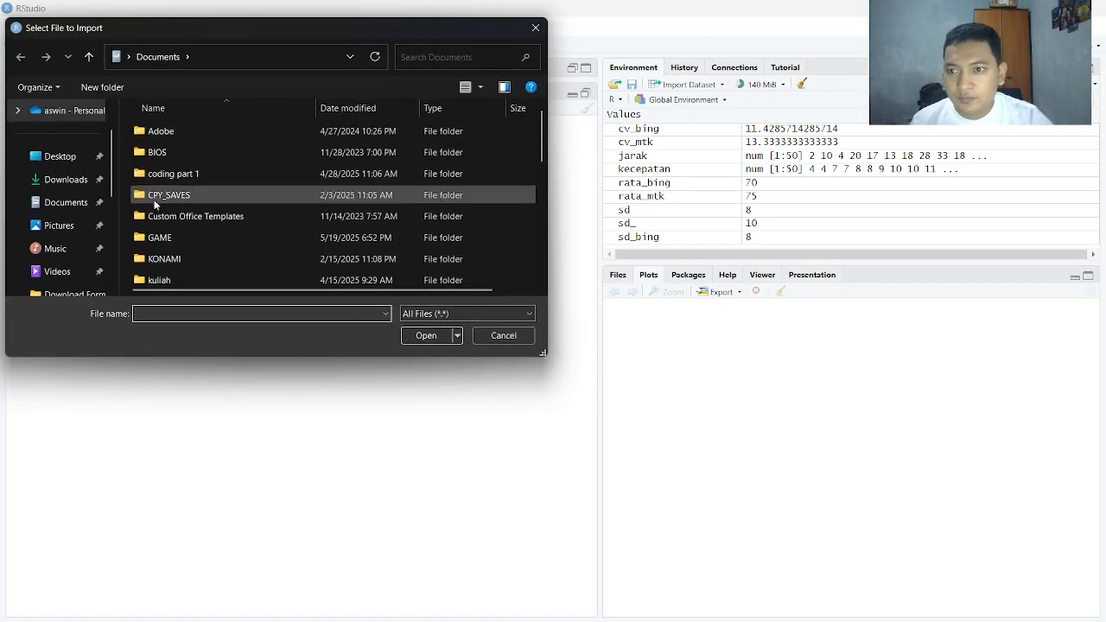
click(89, 179)
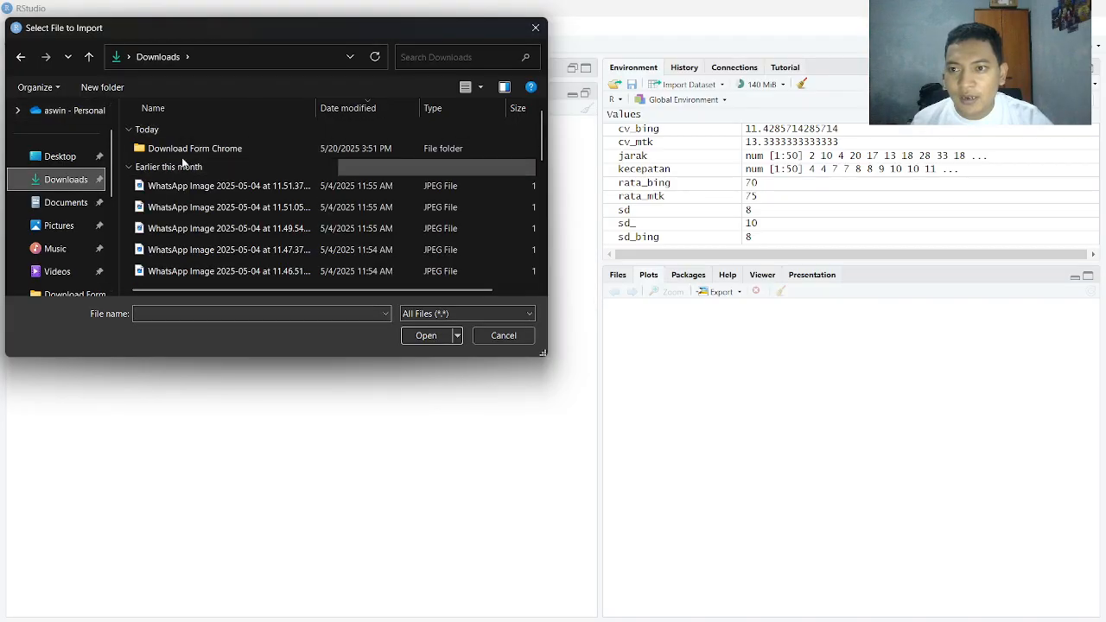
click(74, 203)
scroll(212, 212, down, 1)
double_click(199, 222)
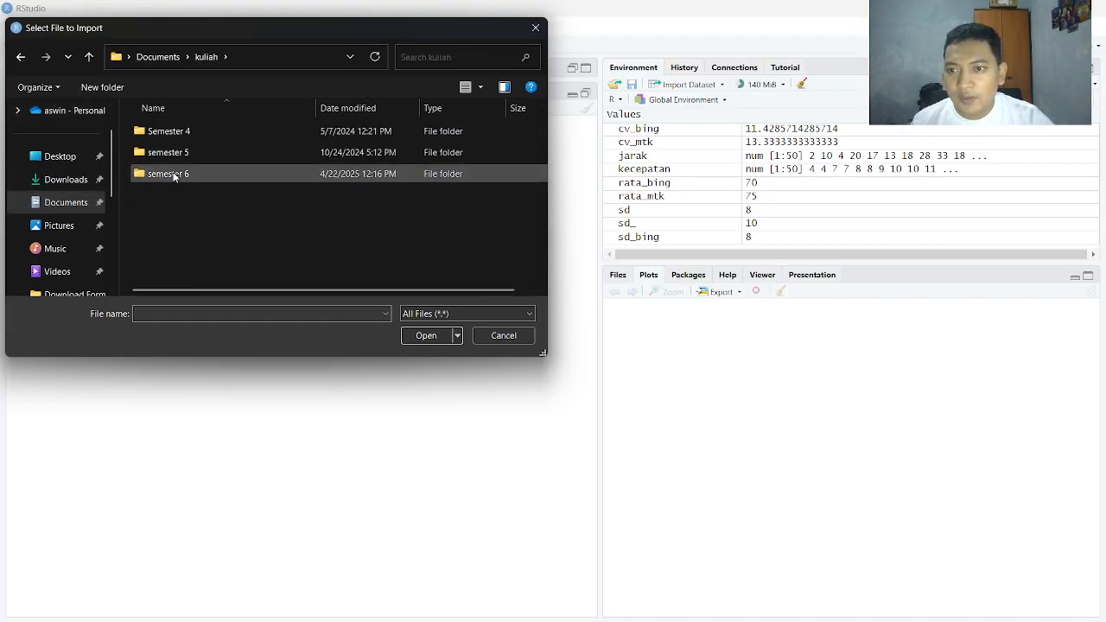
double_click(173, 175)
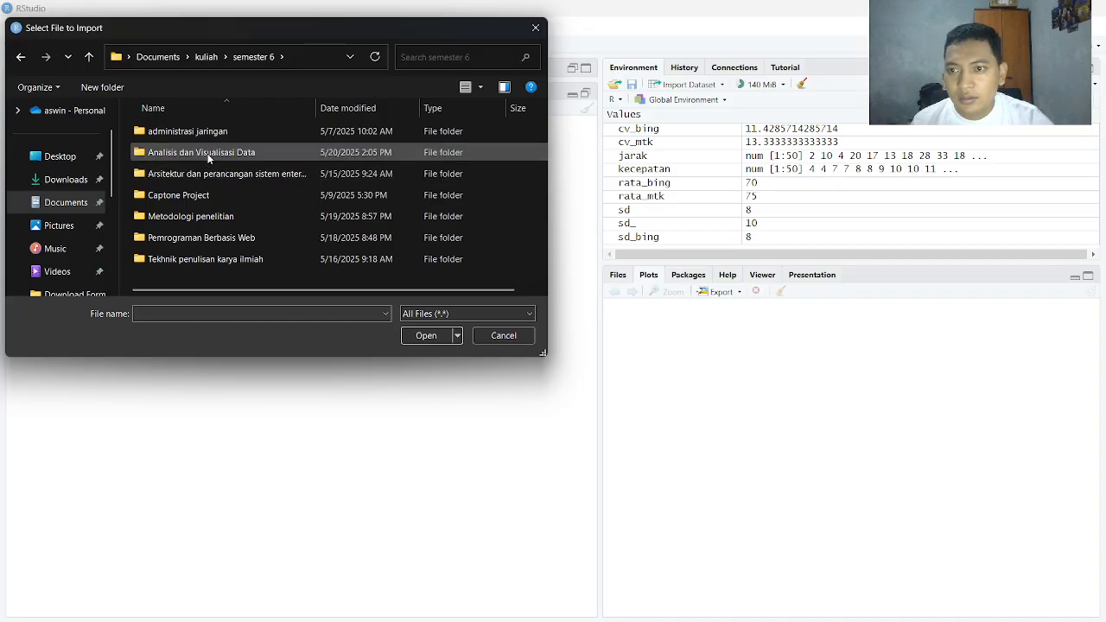
double_click(206, 154)
double_click(192, 130)
Import dataset.csv as dataset with the default import settings, and minimise the data viewer
click(192, 131)
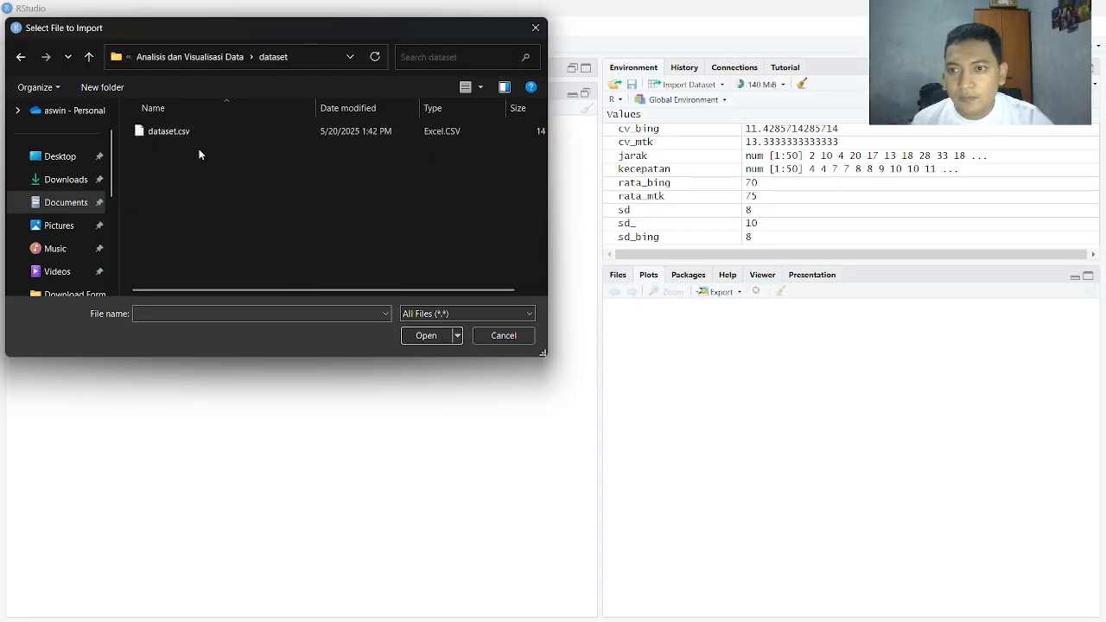
click(427, 336)
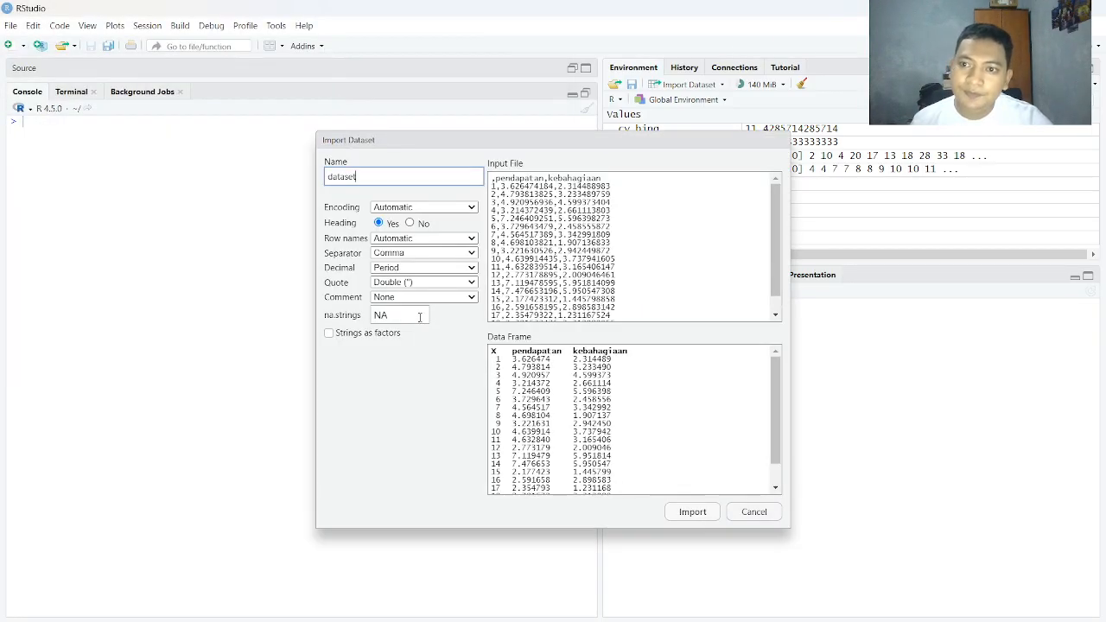
click(692, 514)
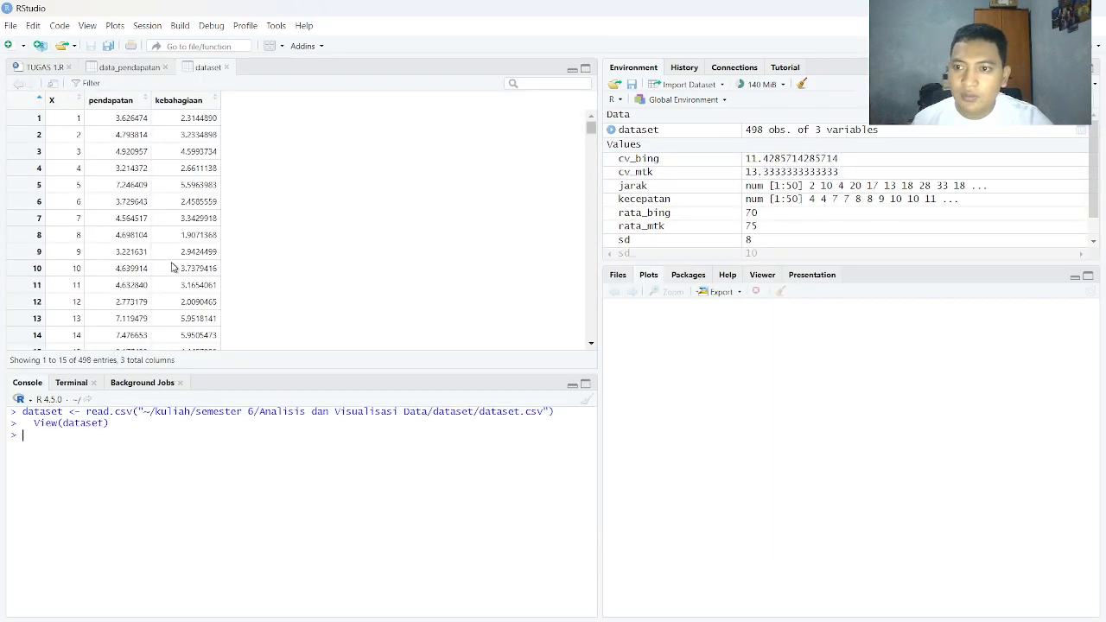
click(571, 70)
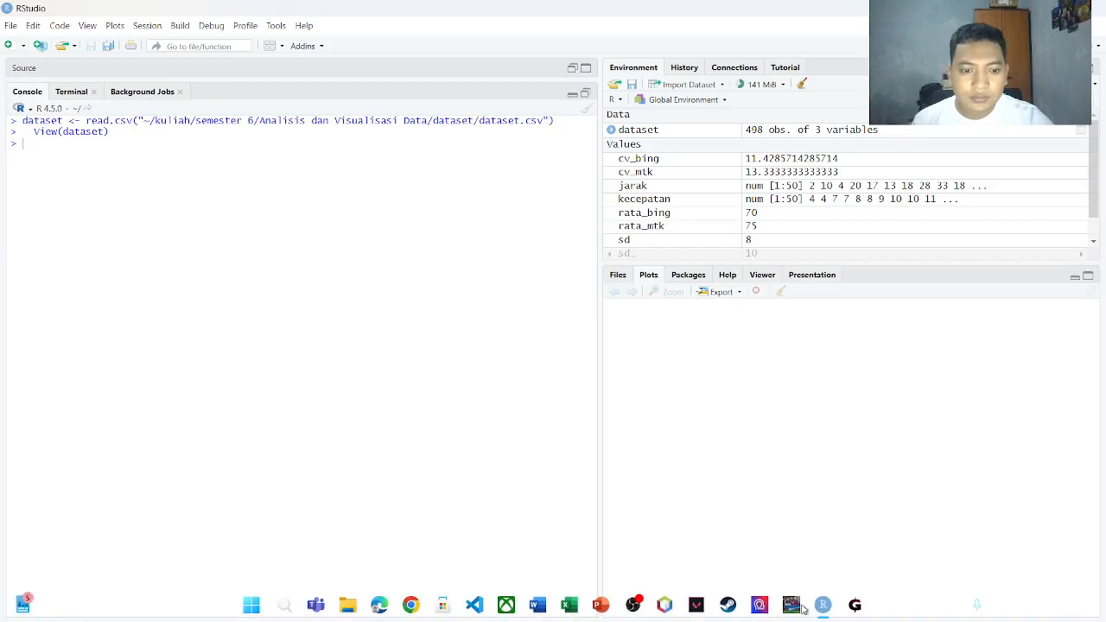
Copy dataset$pendapatan <- dataset$pendapatan * 10000 from tugas.docx in Word and run it in the RStudio console
click(536, 608)
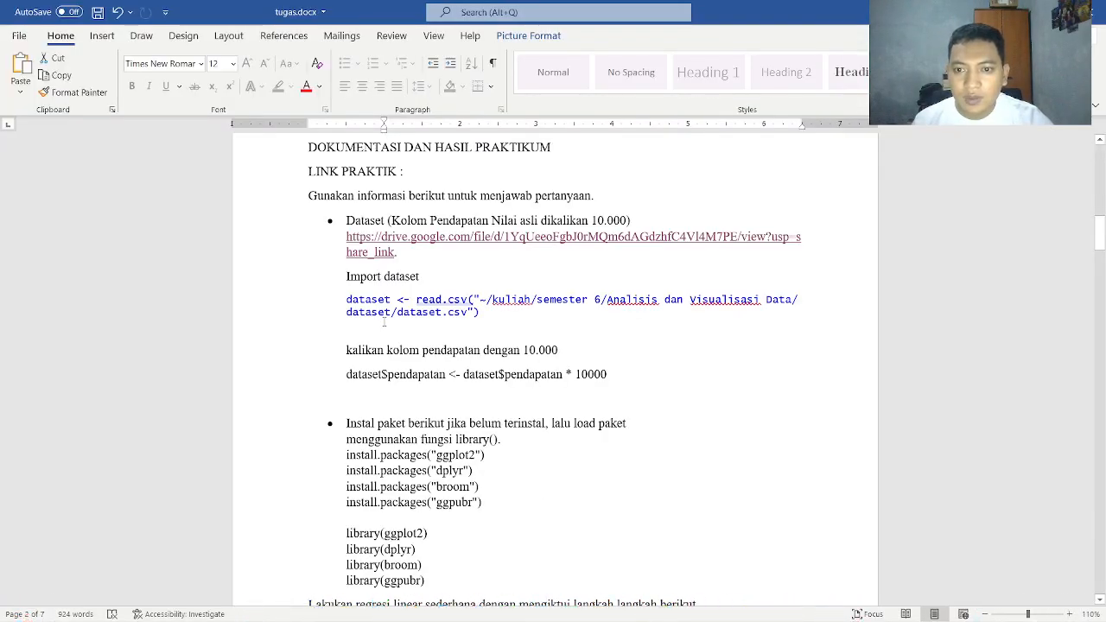
scroll(388, 320, up, 1)
scroll(394, 311, down, 1)
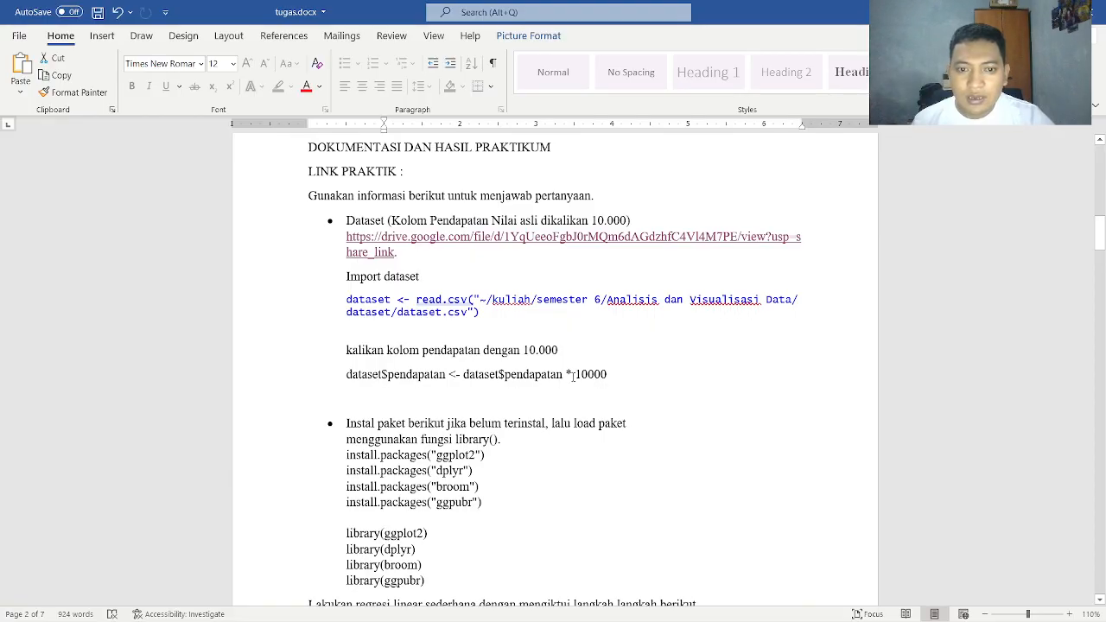
drag(608, 376, 347, 379)
key(ctrl+c)
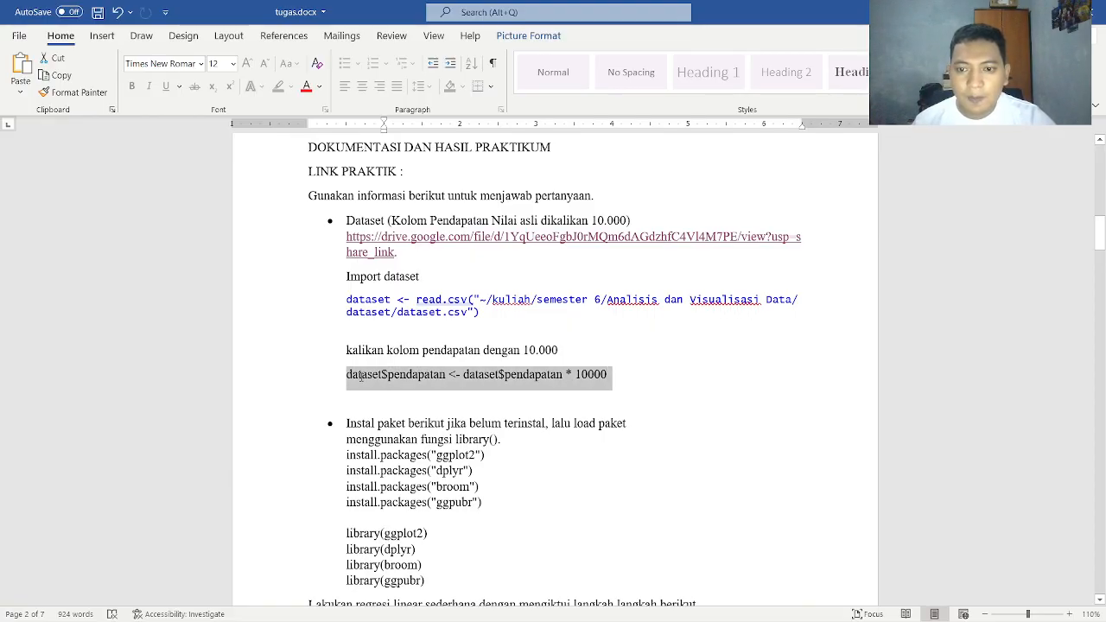
key(alt+Tab)
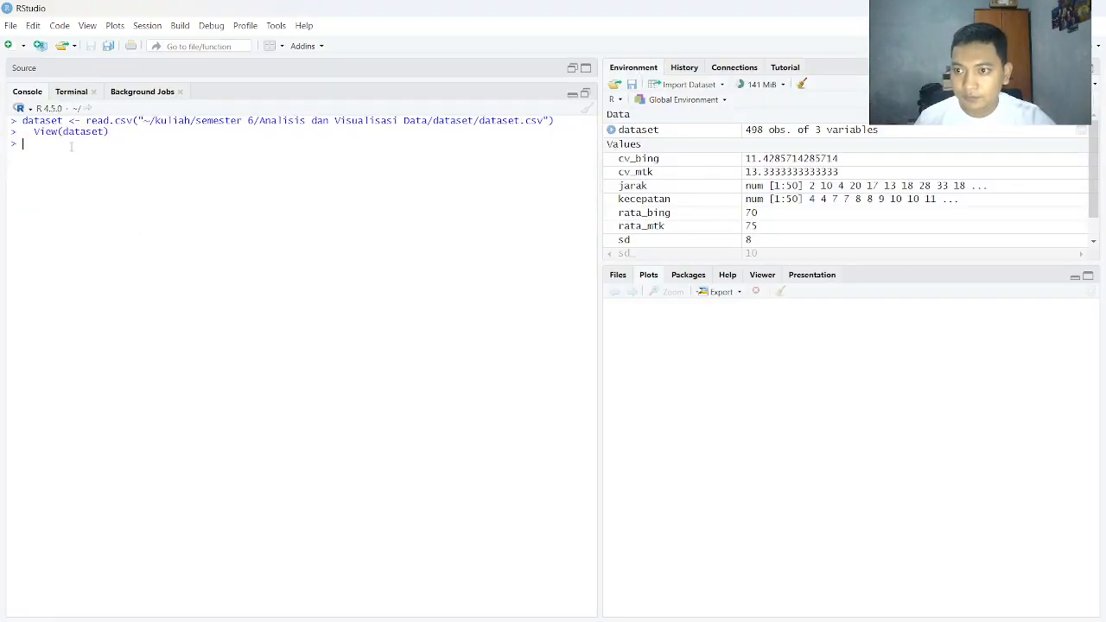
key(ctrl+v)
key(Return)
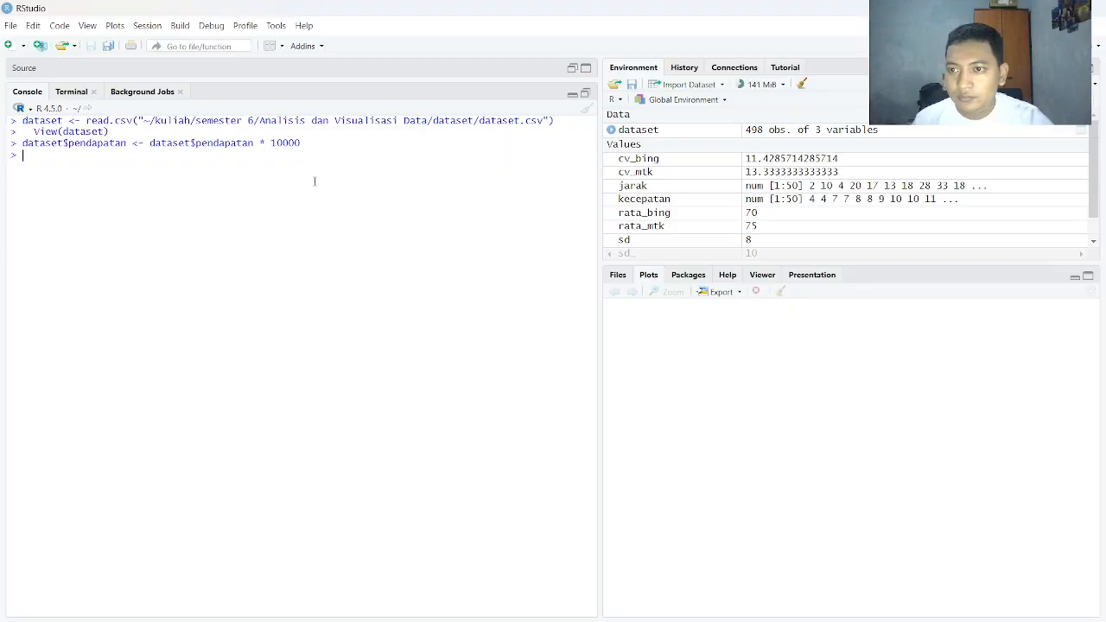
Return to tugas.docx in Word and read the package installation and library loading instructions
key(alt+Tab)
scroll(459, 350, down, 4)
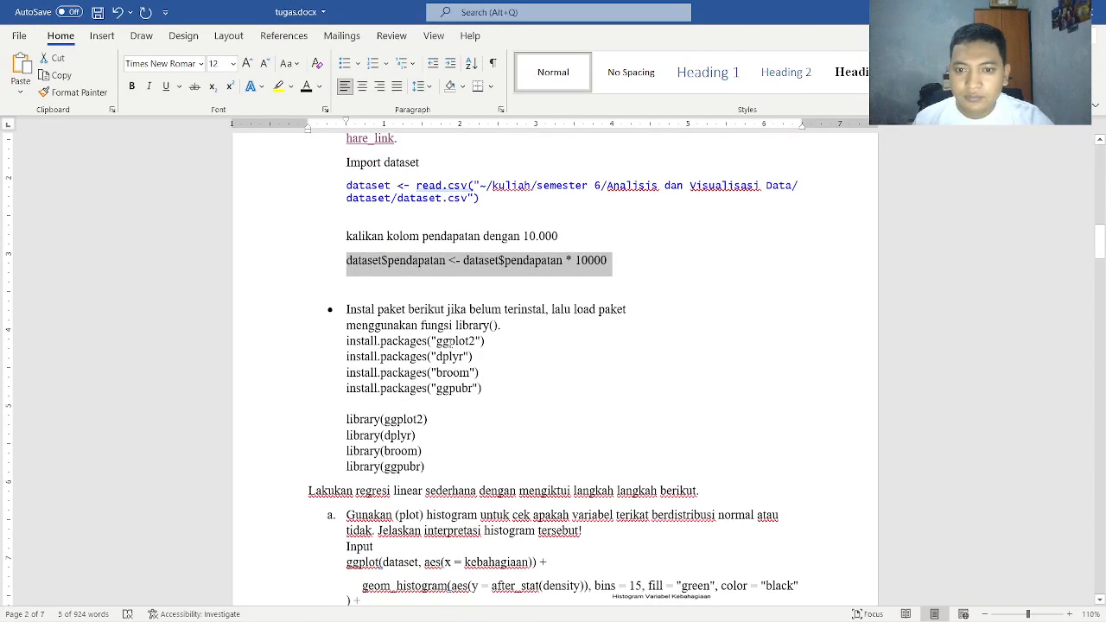
scroll(476, 333, up, 4)
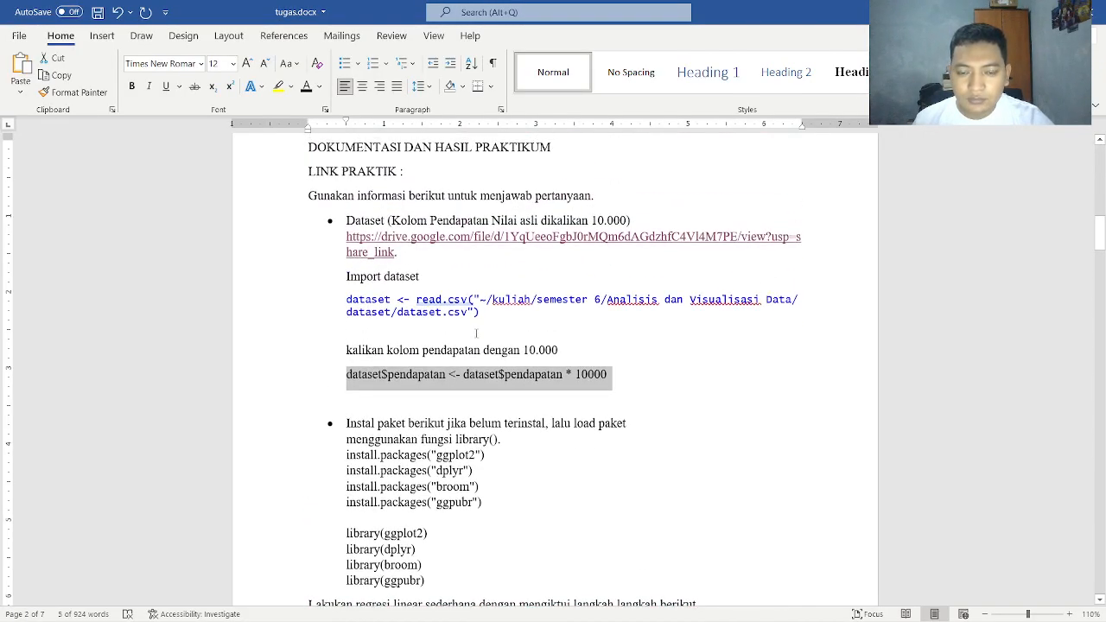
scroll(476, 332, down, 1)
scroll(517, 408, down, 1)
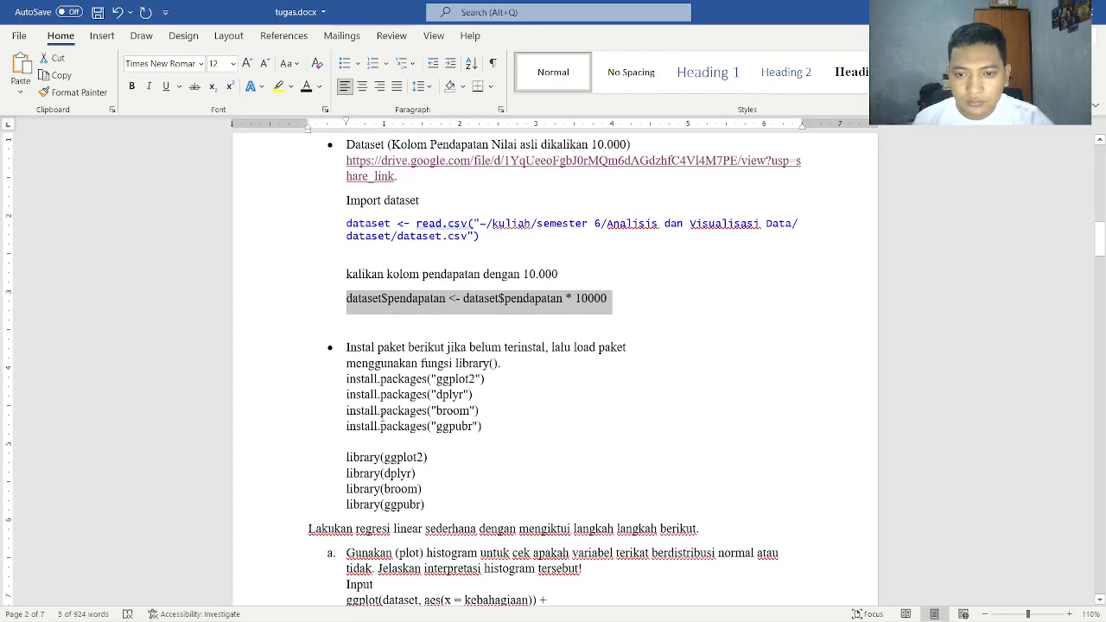
scroll(378, 347, down, 2)
scroll(377, 347, up, 2)
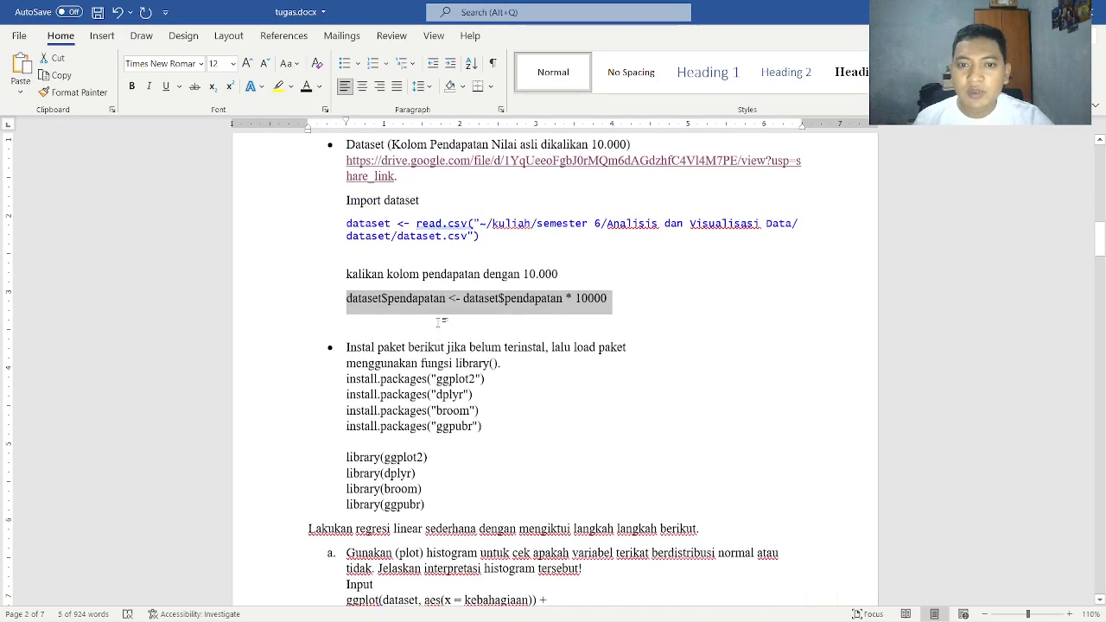
Clear the RStudio console, and run the install.packages commands for ggplot2, dplyr, broom and ggpubr copied from tugas.docx in Word
key(alt+Tab)
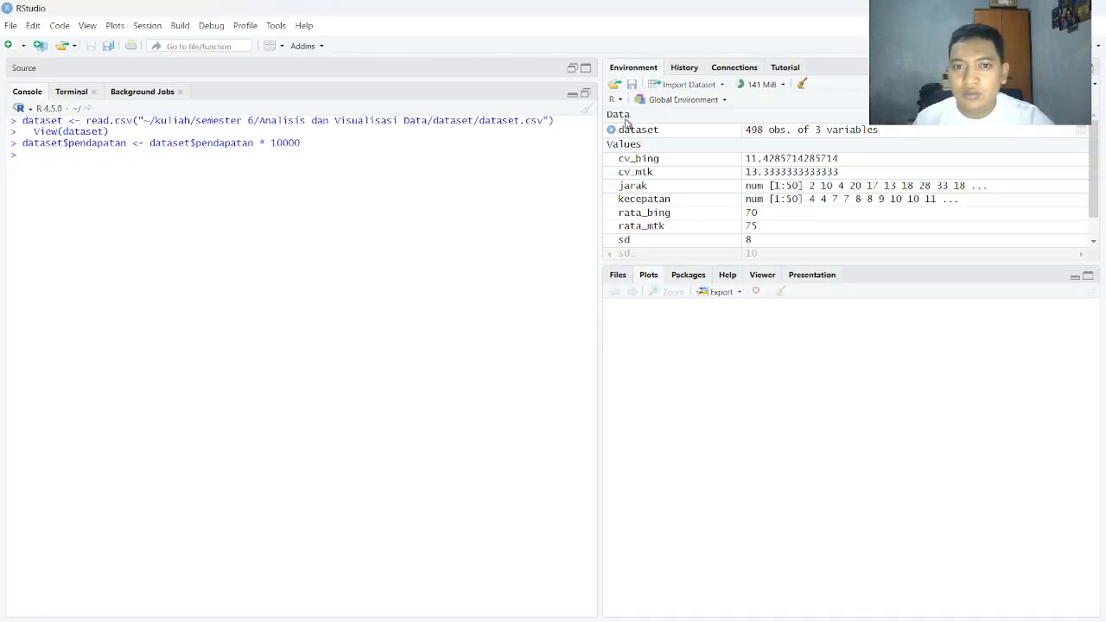
click(592, 110)
key(alt+Tab)
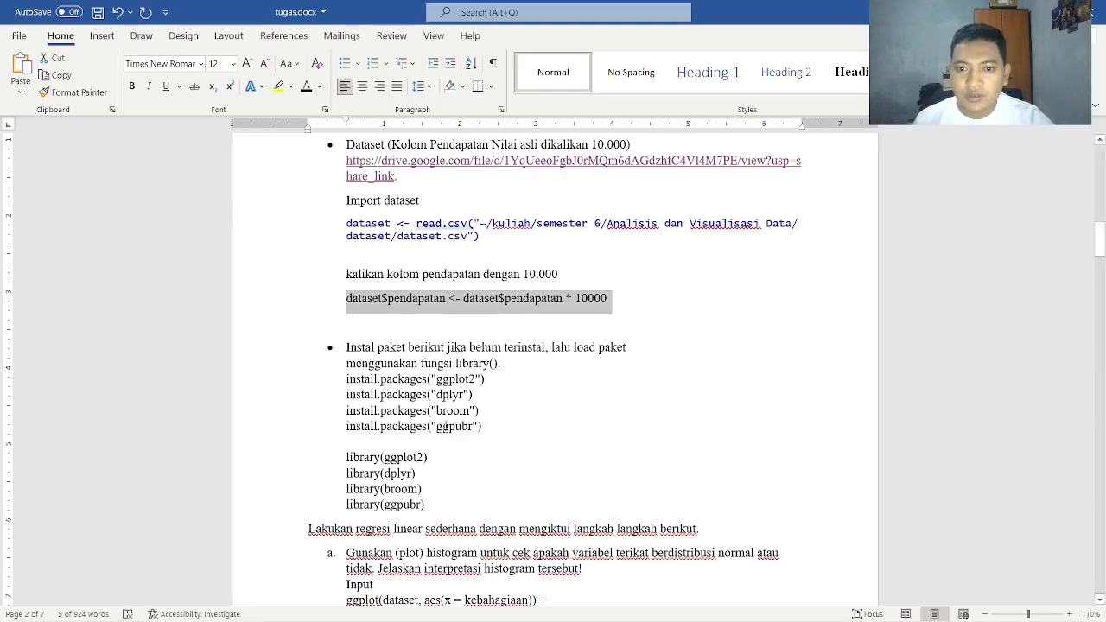
click(446, 424)
drag(486, 427, 350, 382)
key(ctrl+c)
key(alt+Tab)
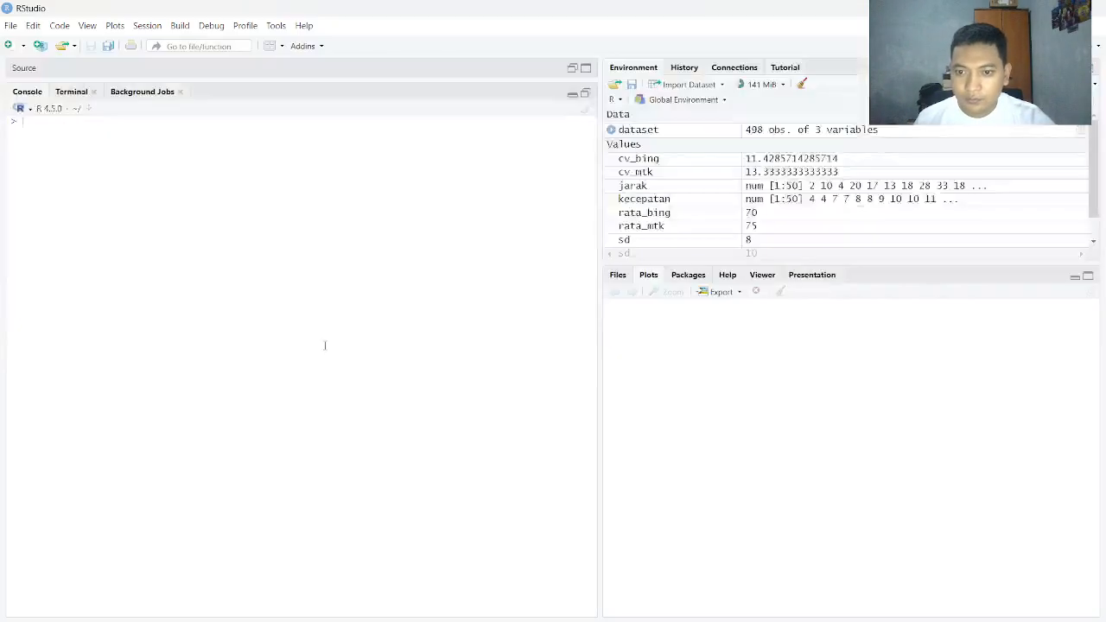
key(ctrl+v)
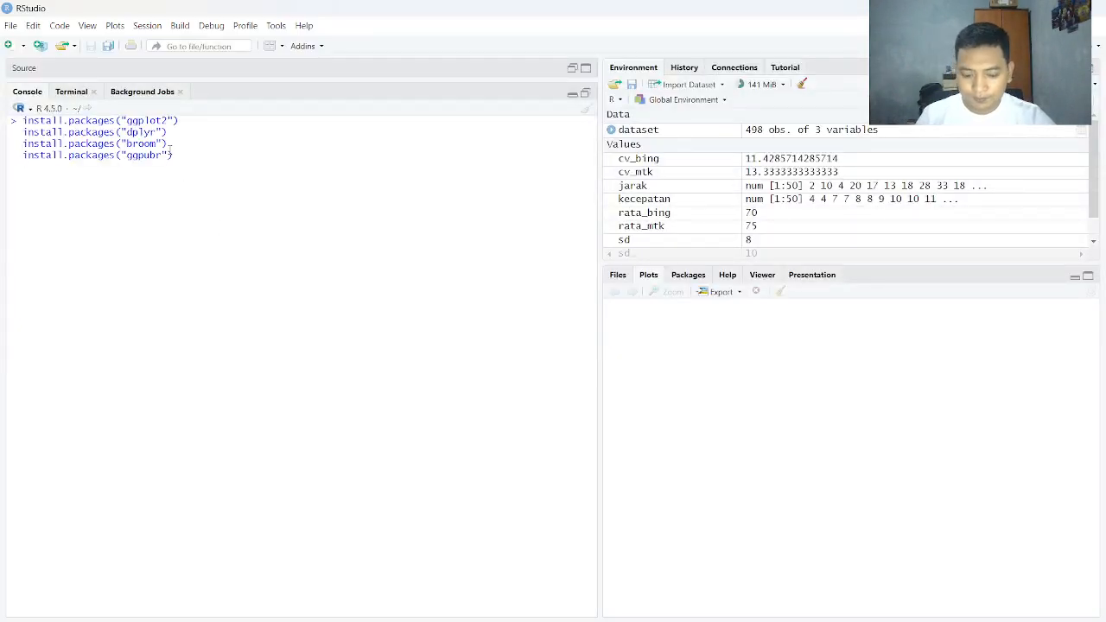
key(Return)
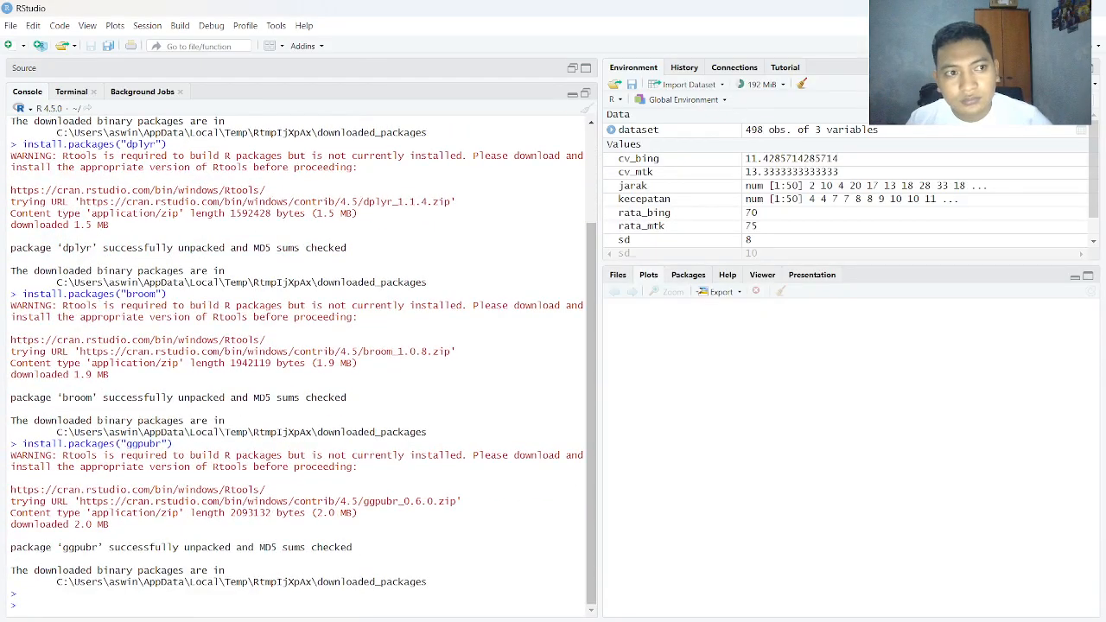
Remove all objects, including hidden ones, from the environment and display the list of installed packages
click(802, 84)
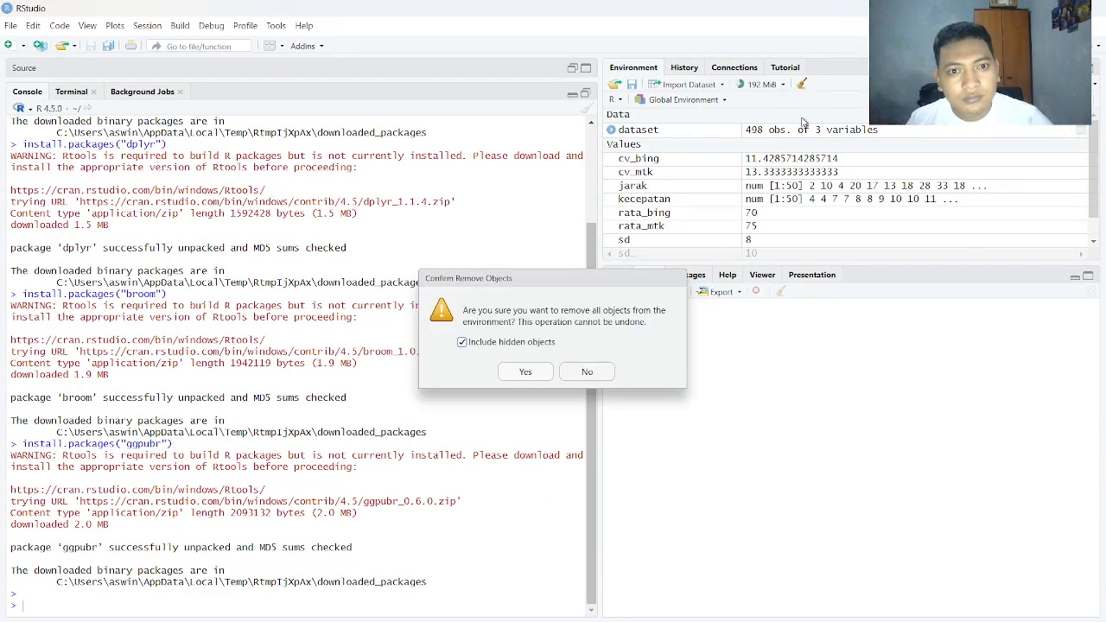
click(527, 372)
click(688, 275)
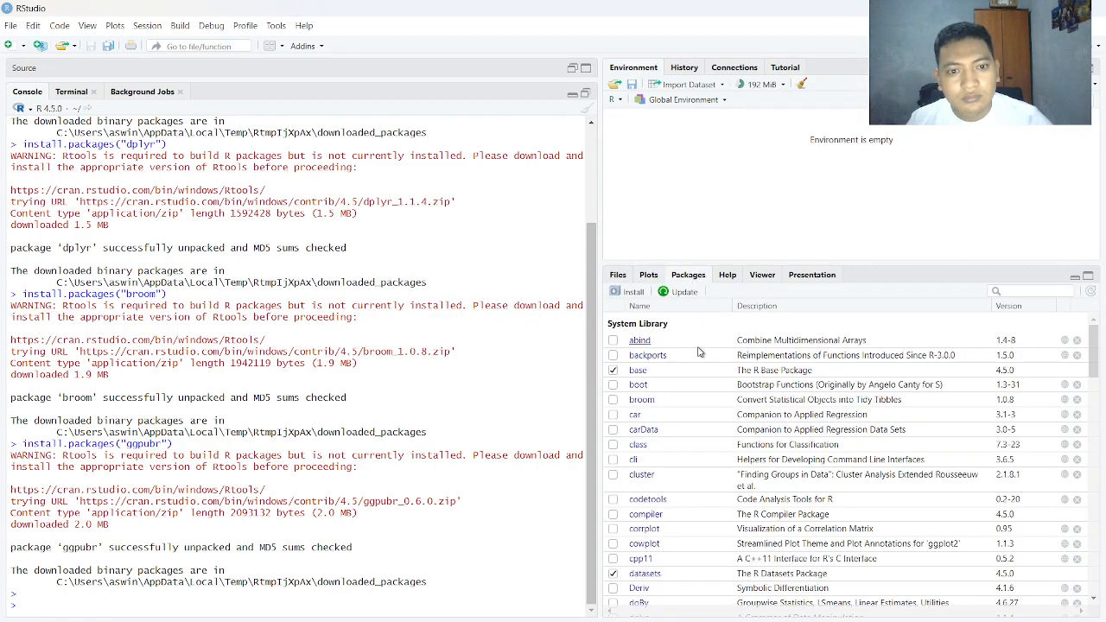
scroll(695, 350, down, 5)
scroll(623, 378, down, 3)
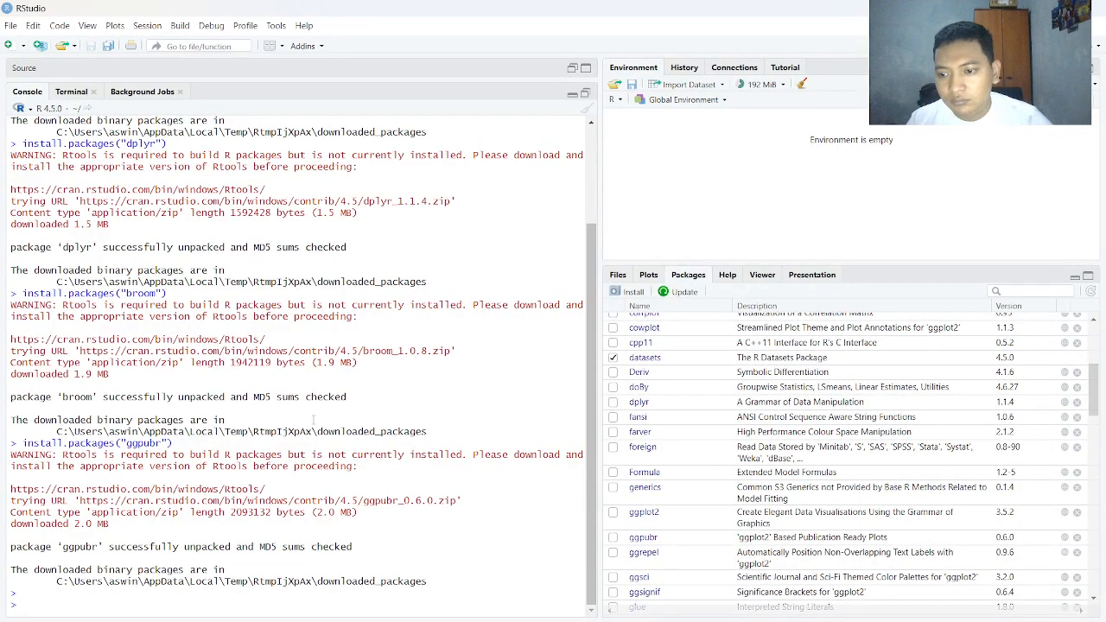
Copy the library commands for ggplot2, dplyr, broom and ggpubr from tugas.docx in Word and run them in the RStudio console
click(121, 587)
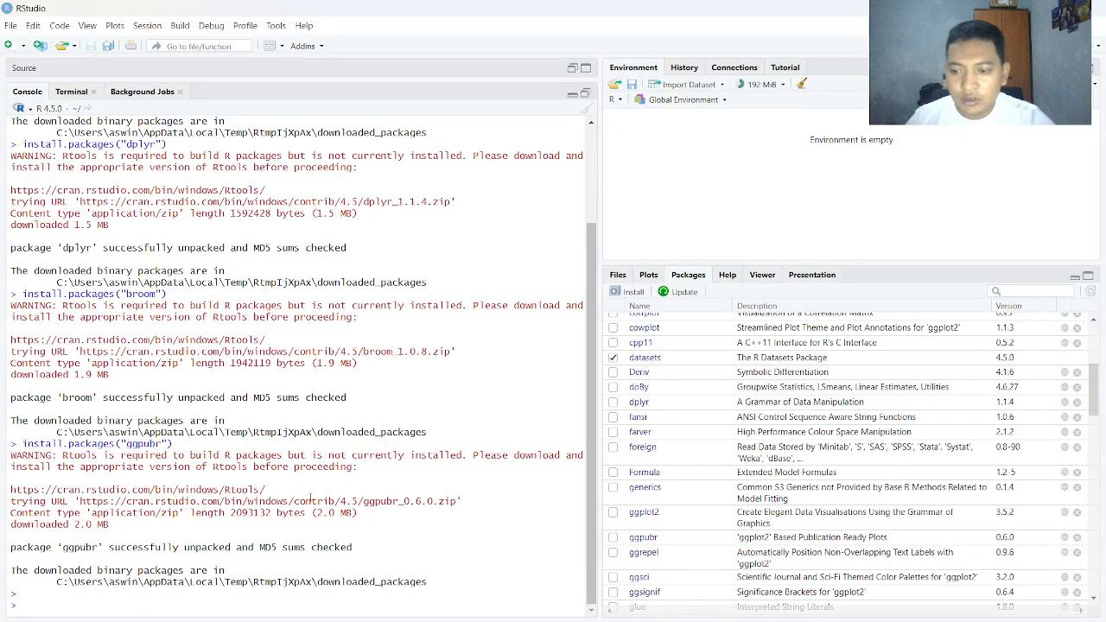
key(alt+Tab)
drag(422, 508, 346, 457)
key(ctrl+c)
key(alt+Tab)
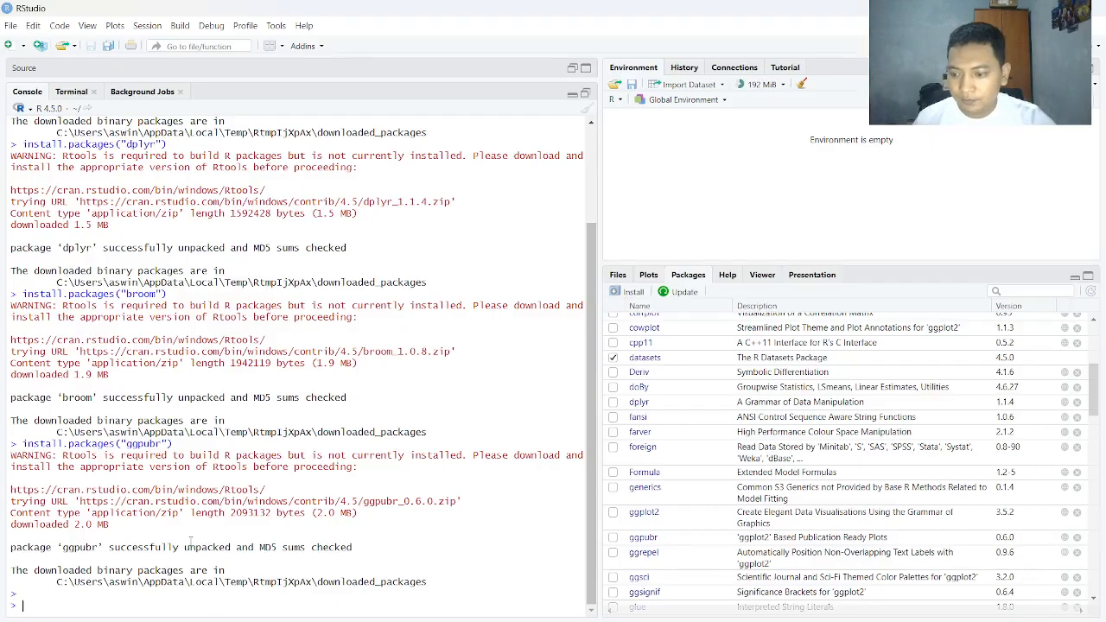
key(ctrl+v)
key(Return)
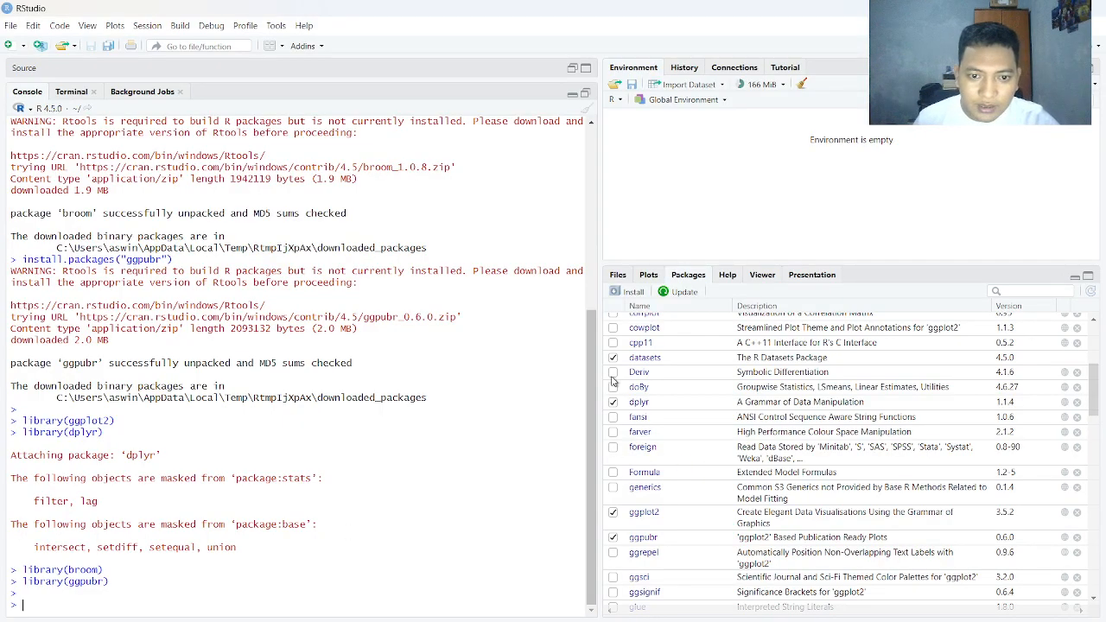
Examine the console output and the package list to check whether broom, dplyr, ggplot2 and ggpubr are loaded
scroll(140, 229, up, 8)
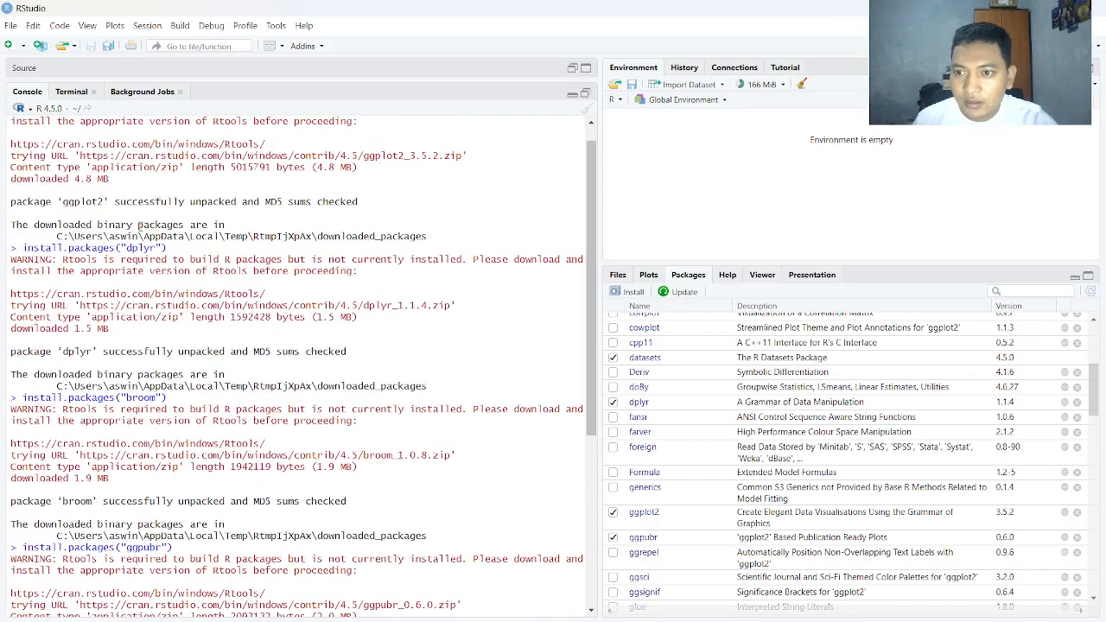
scroll(140, 229, up, 1)
scroll(548, 331, down, 9)
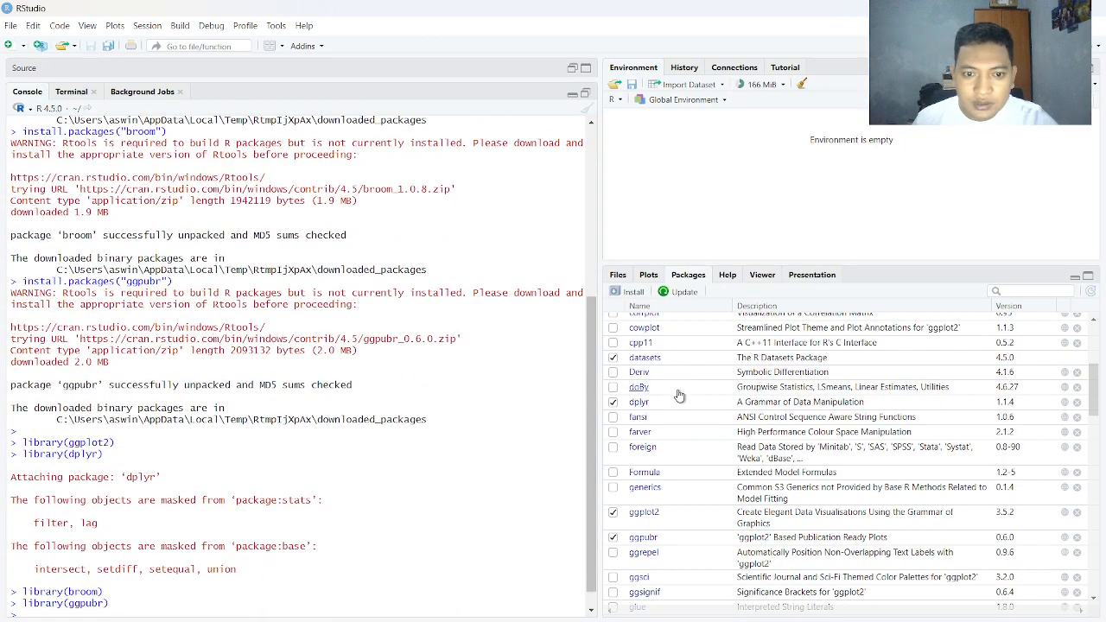
scroll(680, 396, up, 5)
scroll(637, 407, down, 1)
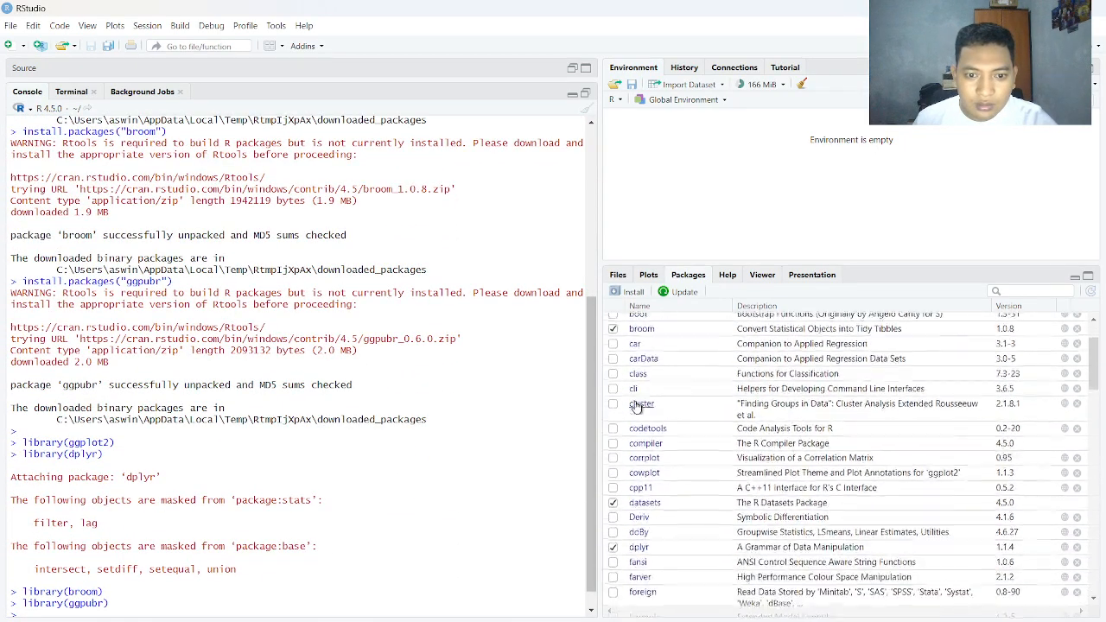
scroll(637, 407, down, 9)
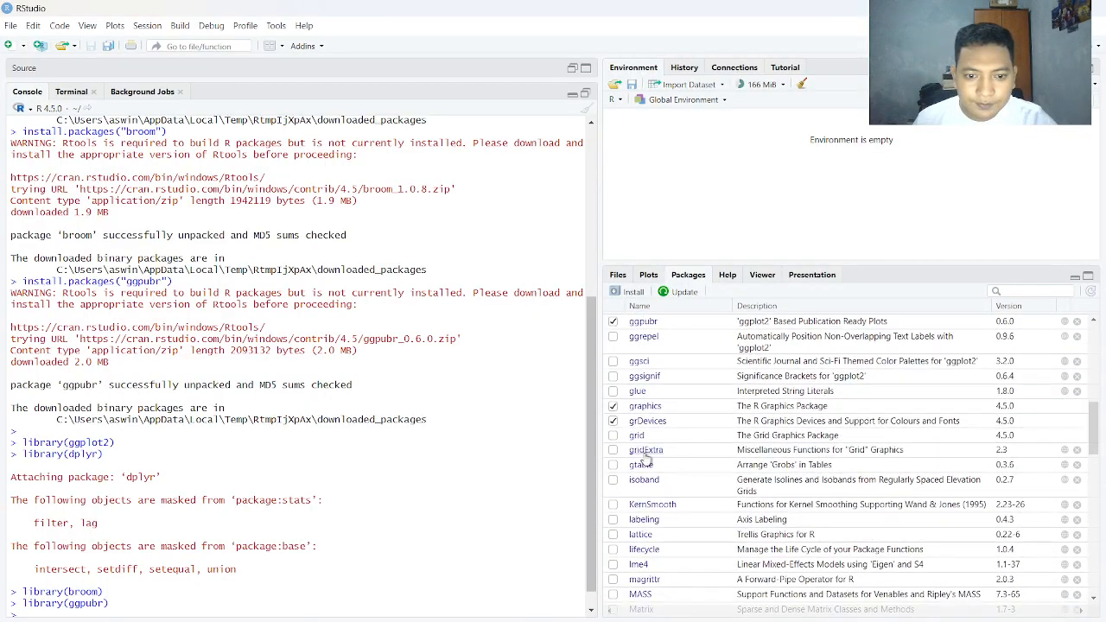
scroll(643, 458, down, 5)
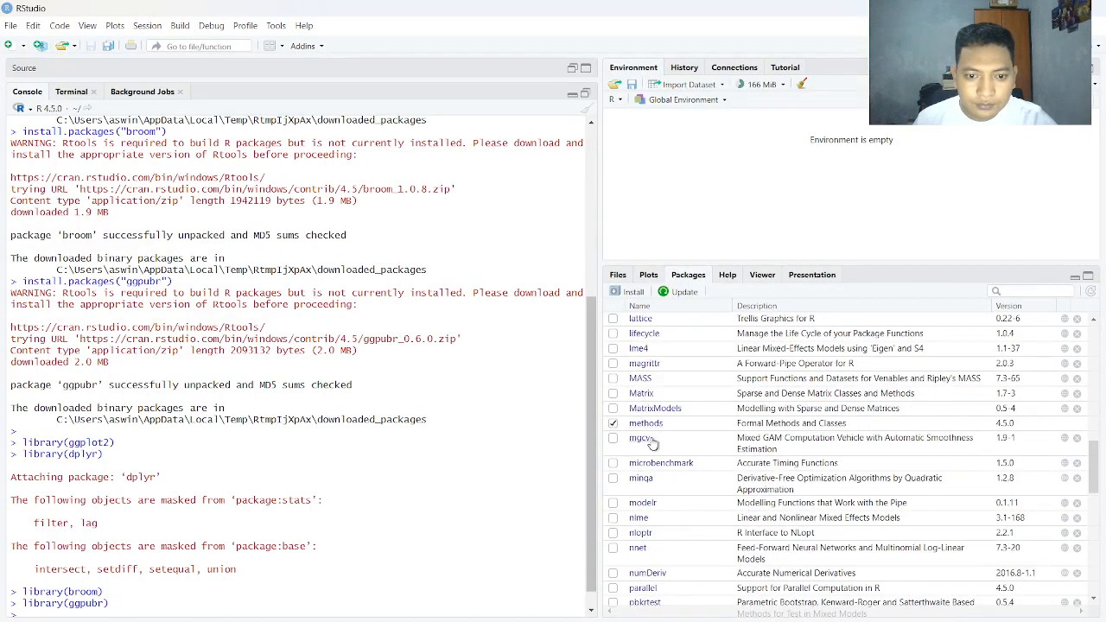
scroll(653, 443, down, 3)
scroll(655, 440, up, 12)
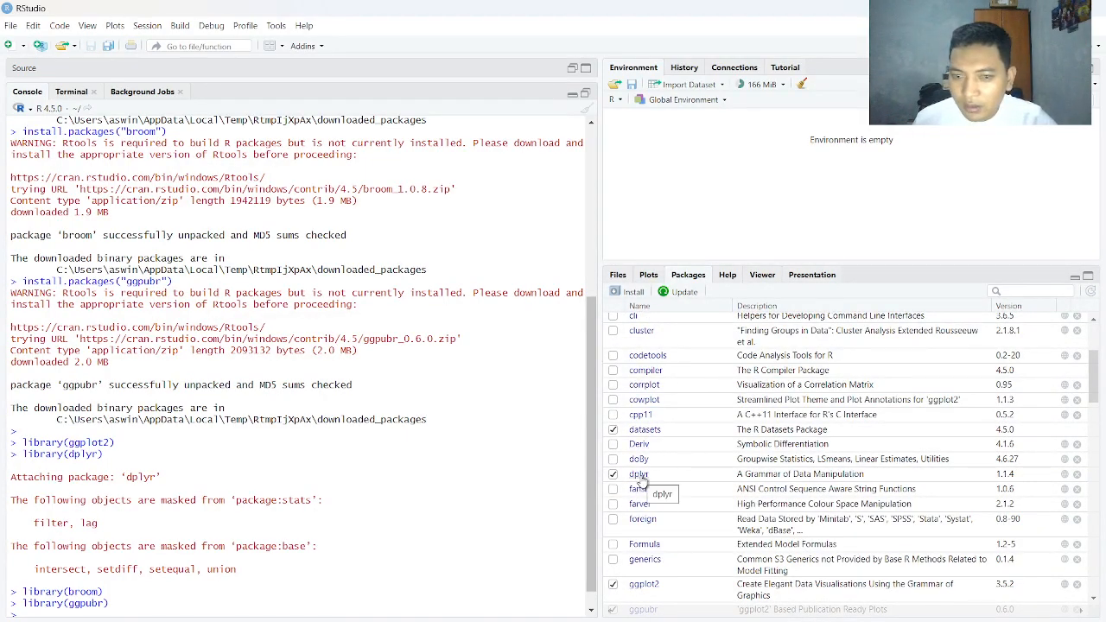
scroll(642, 441, up, 3)
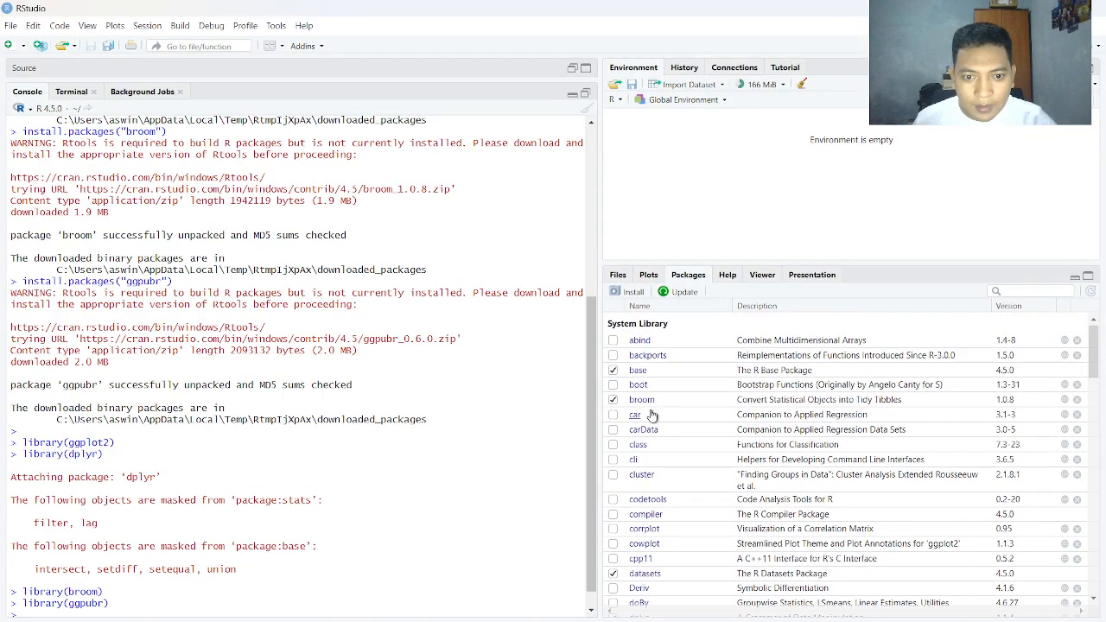
scroll(652, 424, down, 5)
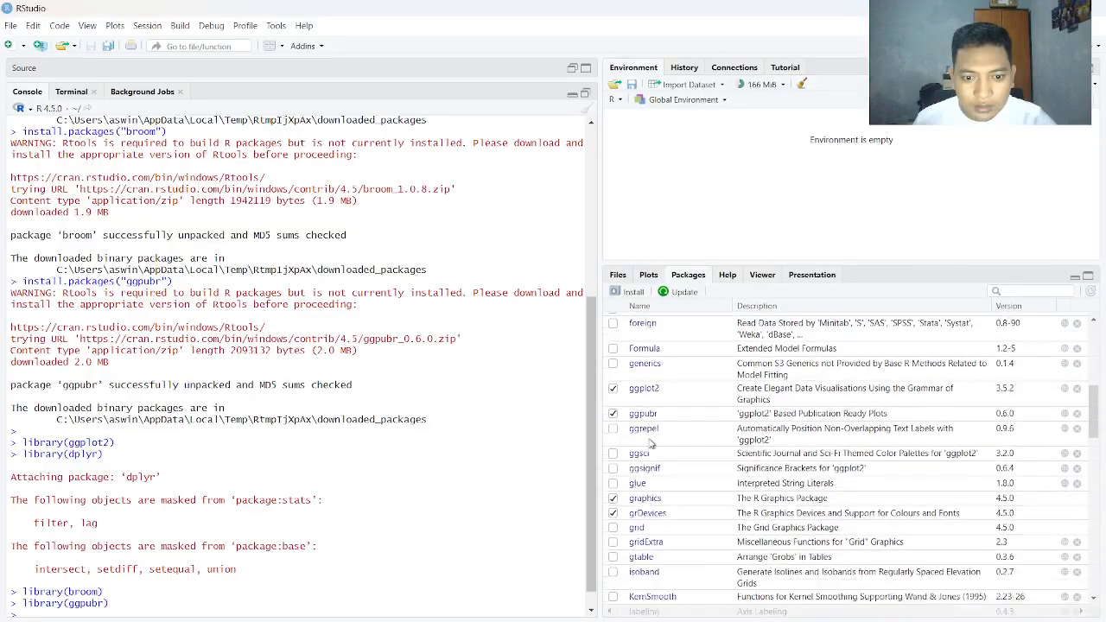
scroll(650, 445, up, 2)
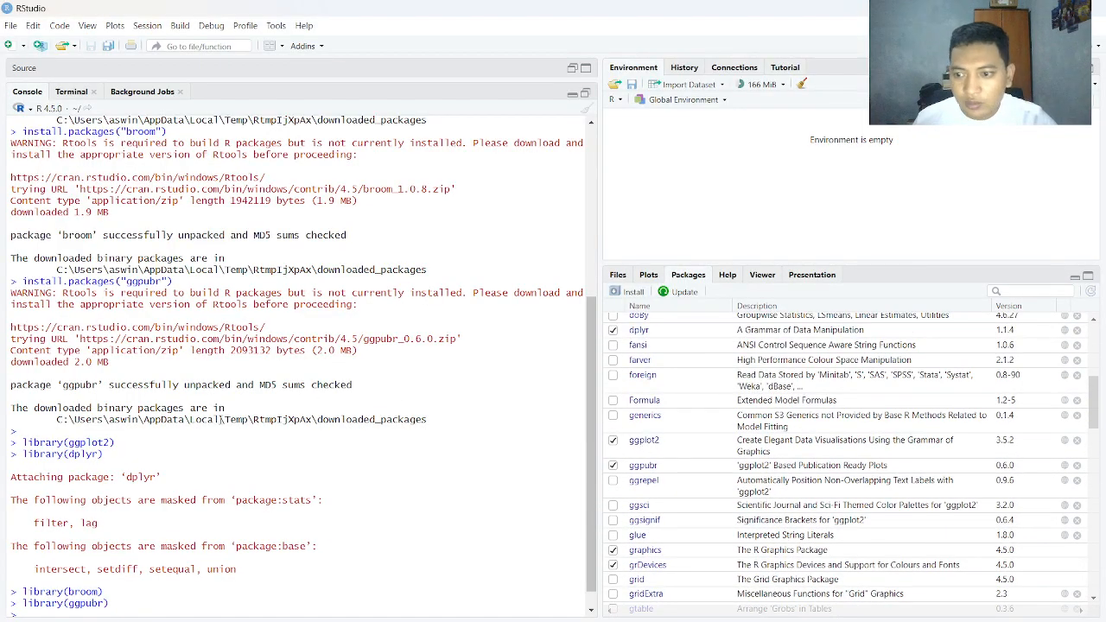
Clear the console and browse for a base text dataset import to Documents > kuliah > semester 6 > Analisis dan Visualisasi Data > dataset
key(Return)
key(ctrl+l)
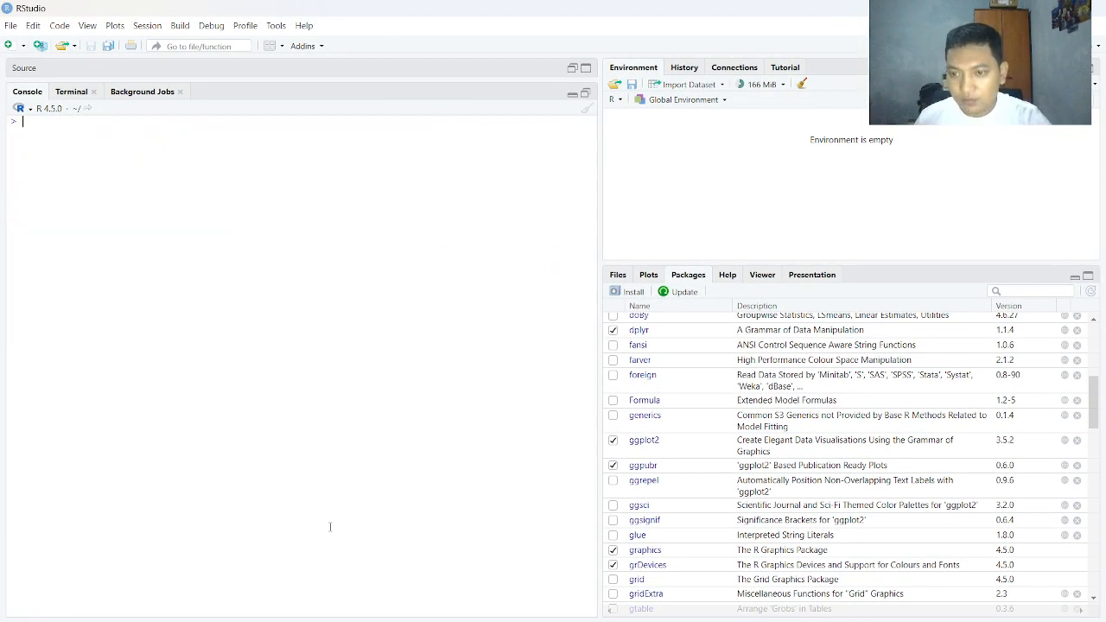
click(11, 25)
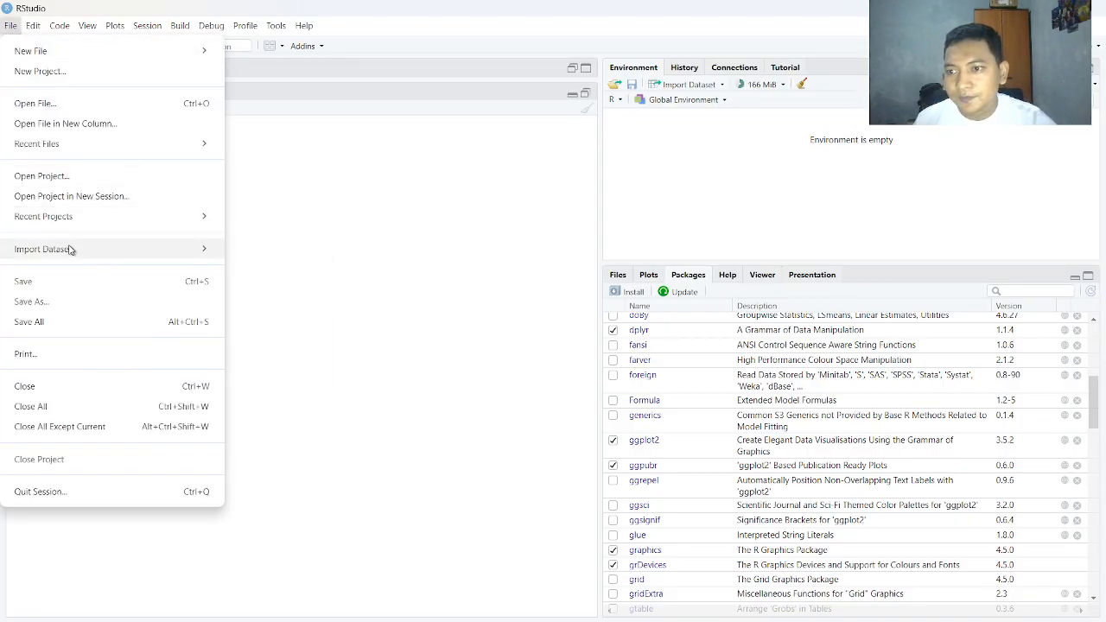
mouse_move(69, 248)
click(312, 257)
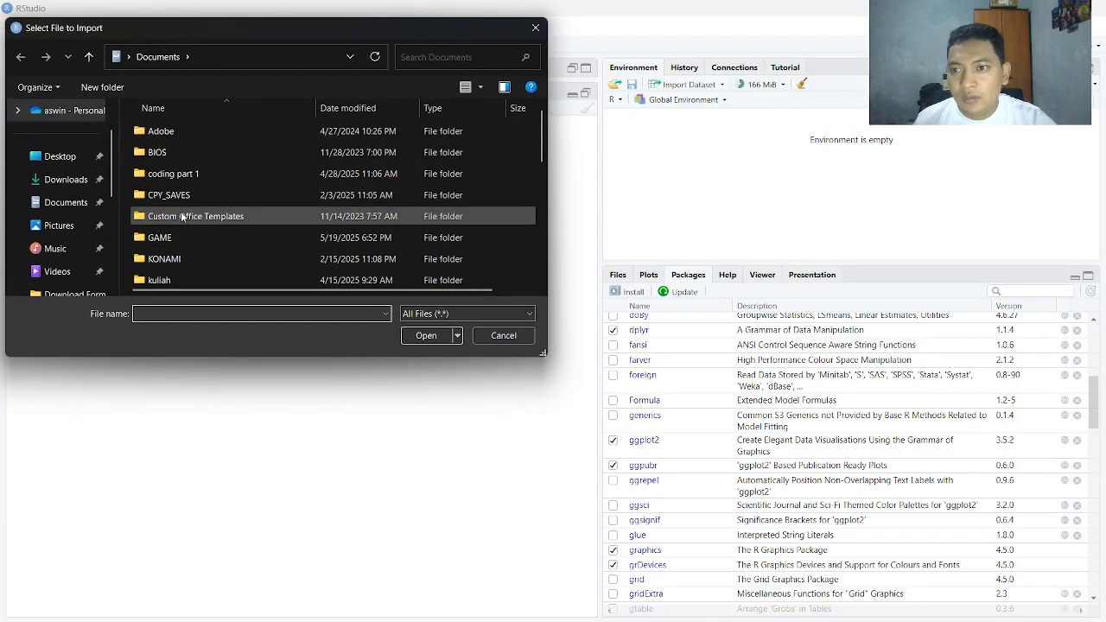
scroll(181, 218, down, 1)
double_click(182, 226)
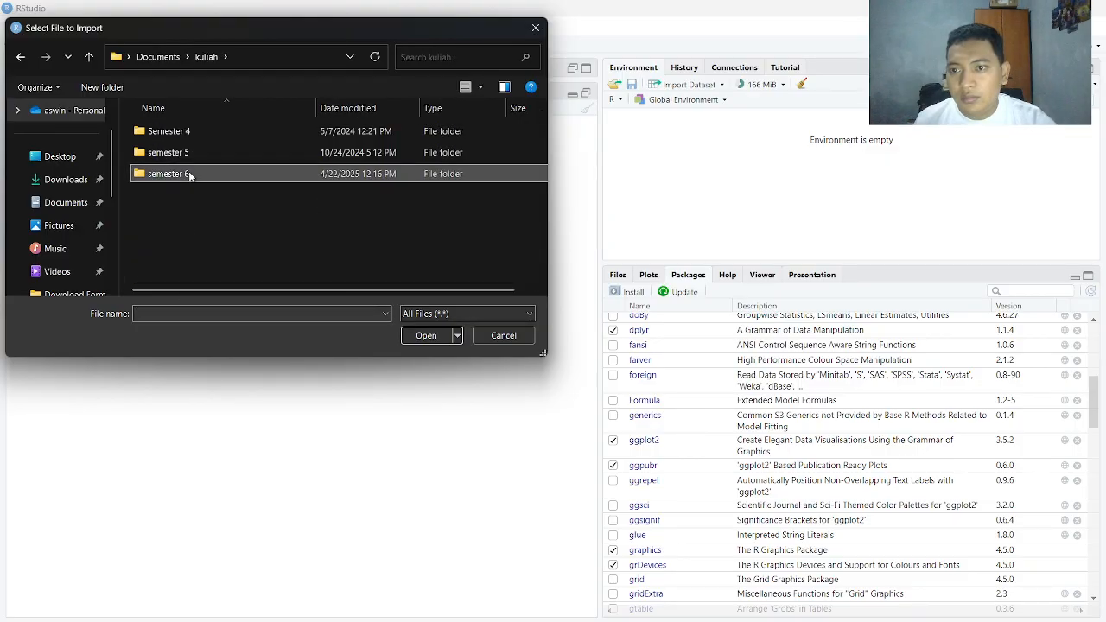
double_click(189, 175)
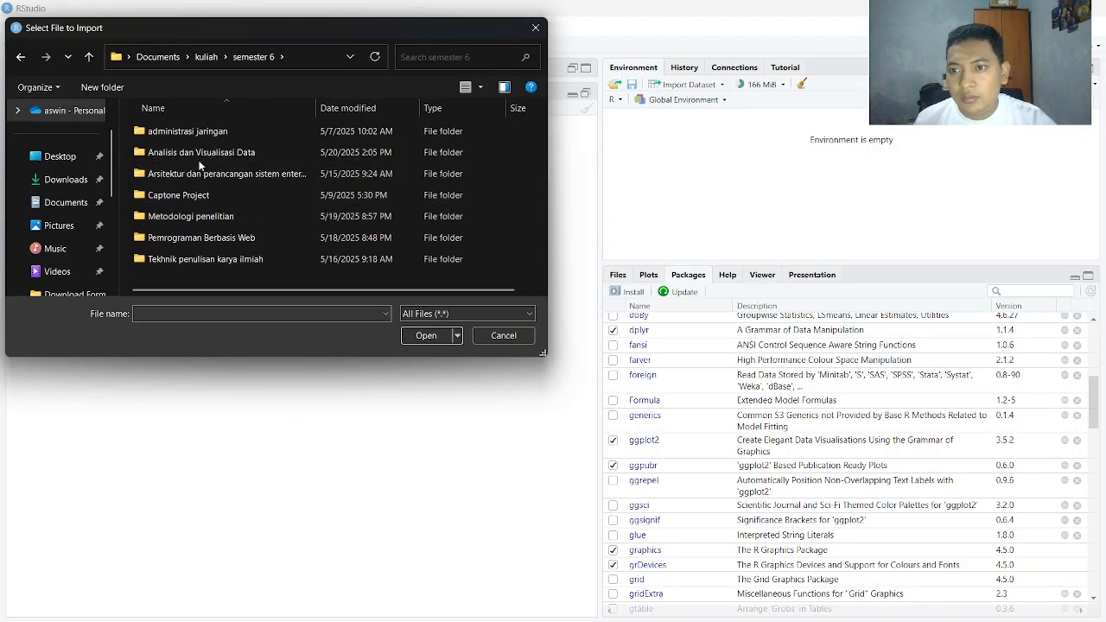
double_click(201, 153)
double_click(193, 134)
Import dataset.csv again with the default settings and minimise the data viewer
click(195, 132)
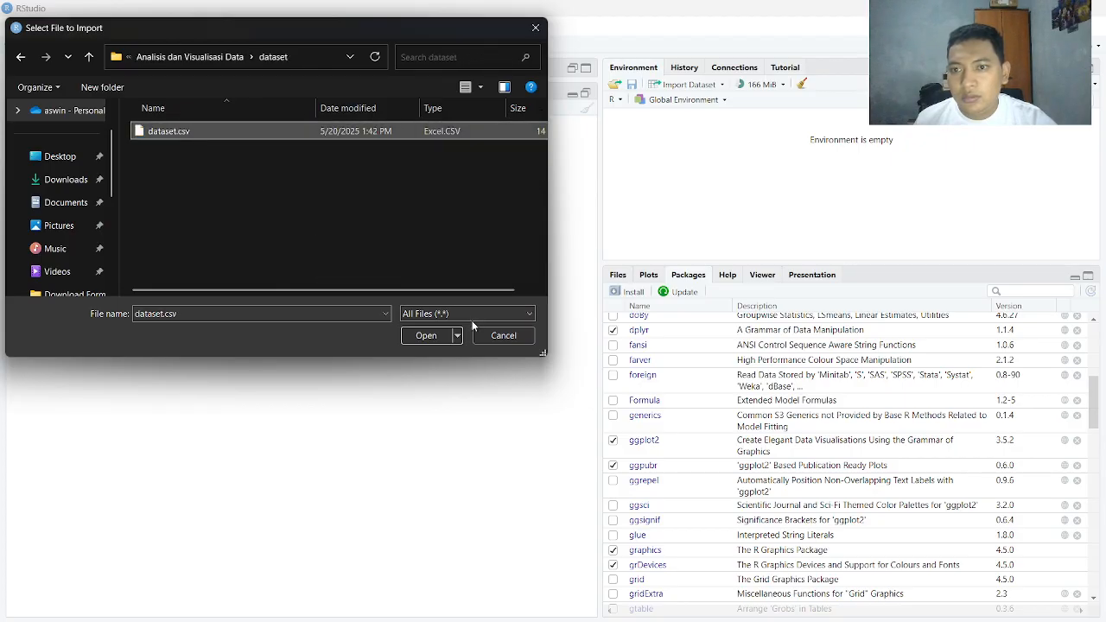
click(438, 334)
click(692, 512)
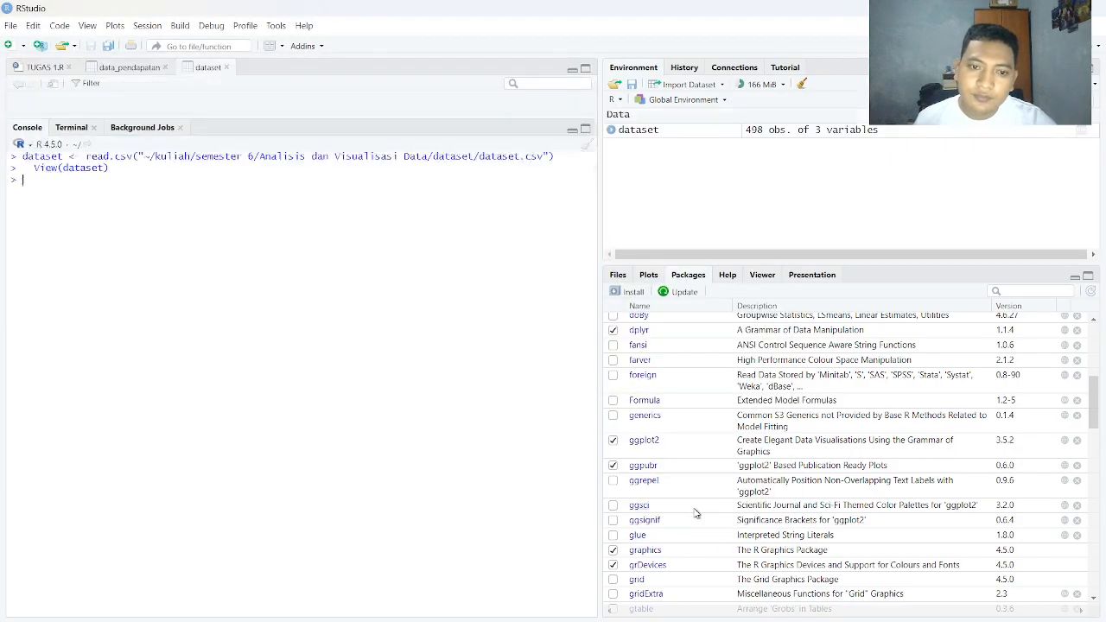
click(571, 72)
Run dataset$pendapatan <- dataset$pendapatan * 10000 in the RStudio console, using the line from tugas.docx in Word
key(alt+Tab)
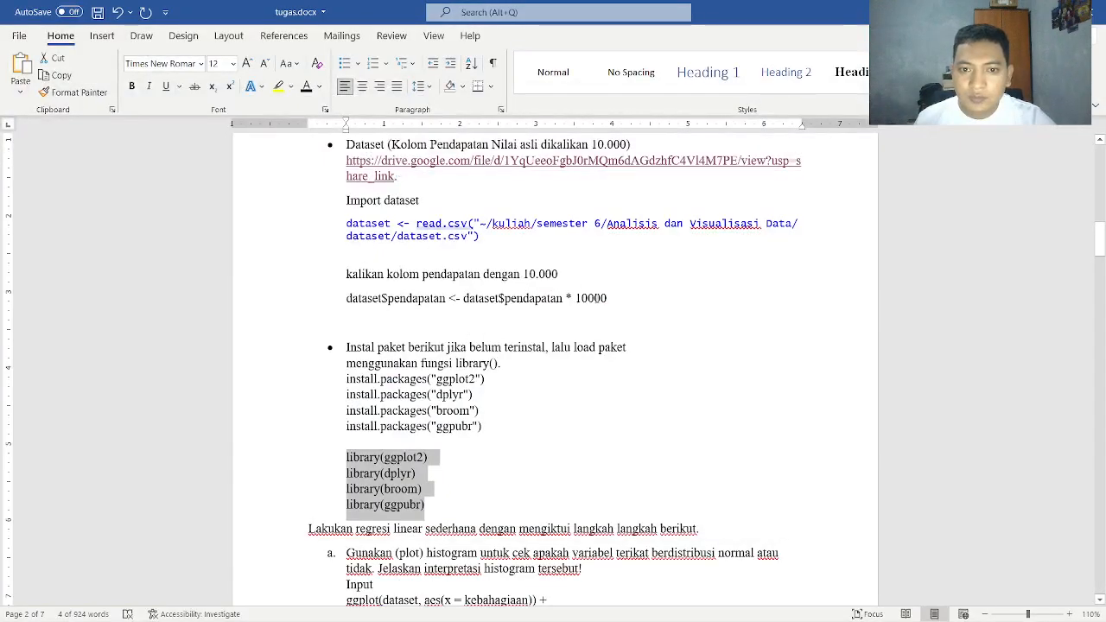
drag(608, 299, 356, 302)
key(ctrl+c)
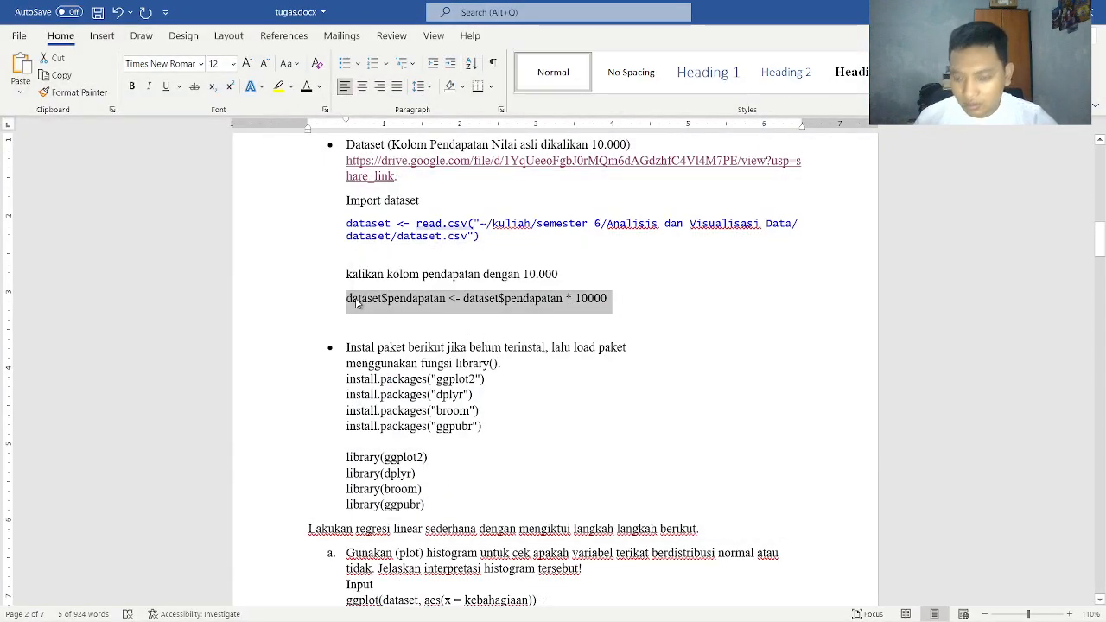
key(alt+Tab)
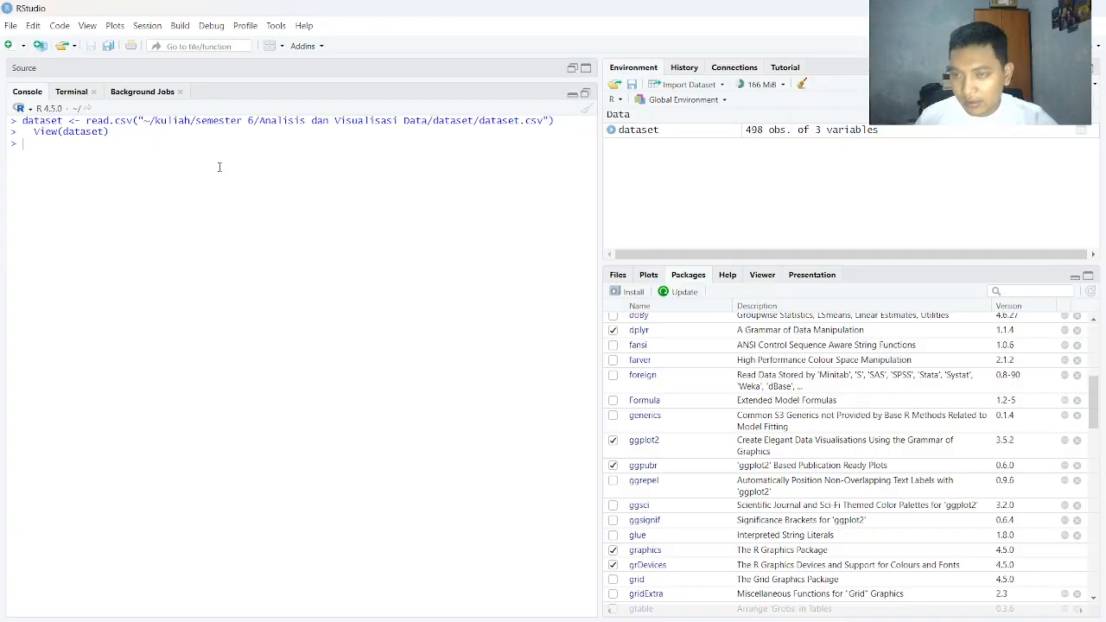
key(ctrl+v)
key(Return)
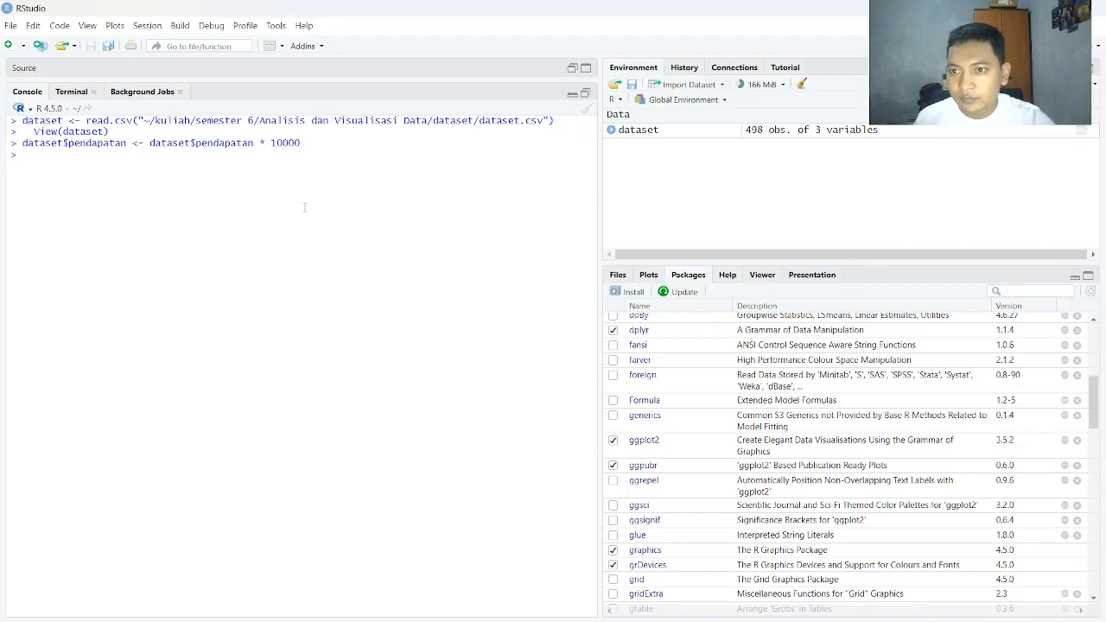
Return to tugas.docx in Word and read task a with the ggplot histogram code for the kebahagiaan variable
key(alt+Tab)
scroll(480, 318, up, 3)
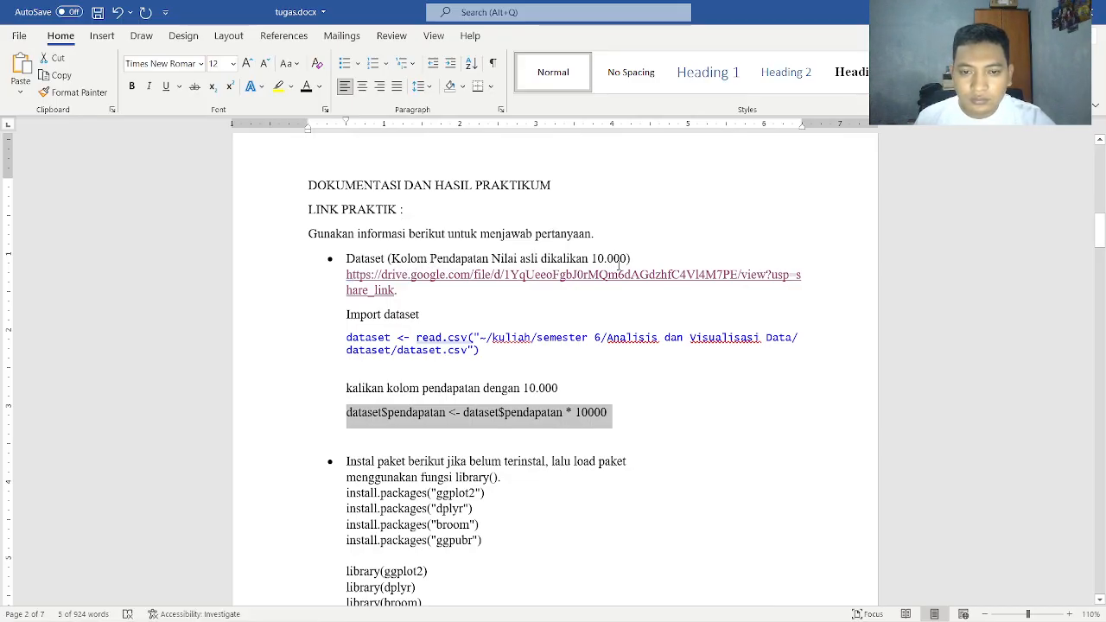
scroll(620, 264, down, 1)
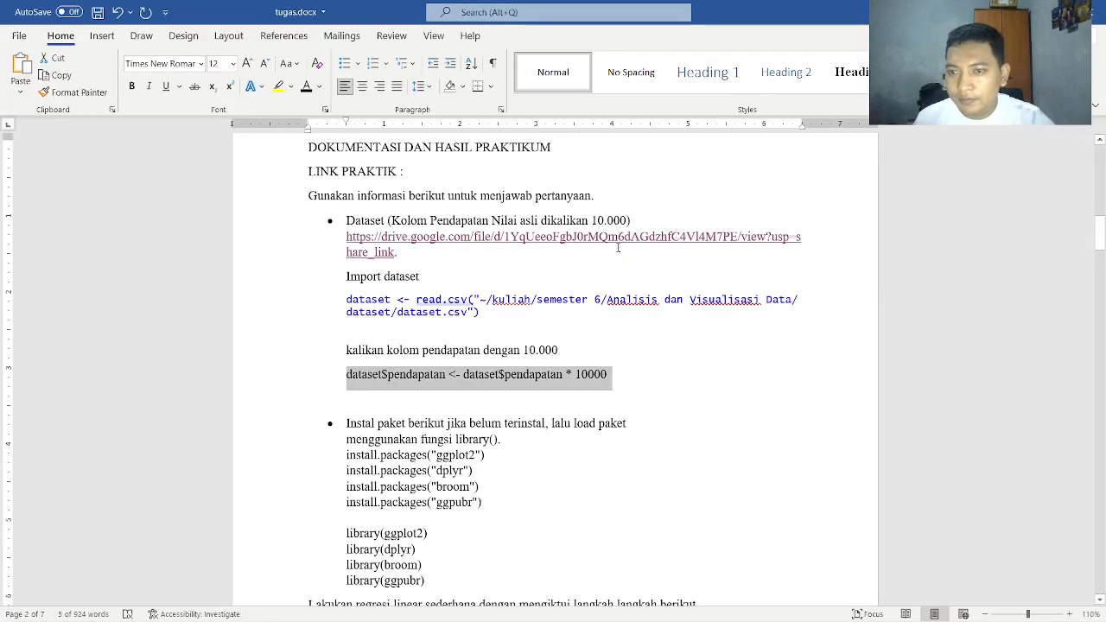
scroll(591, 278, down, 3)
scroll(591, 278, down, 3)
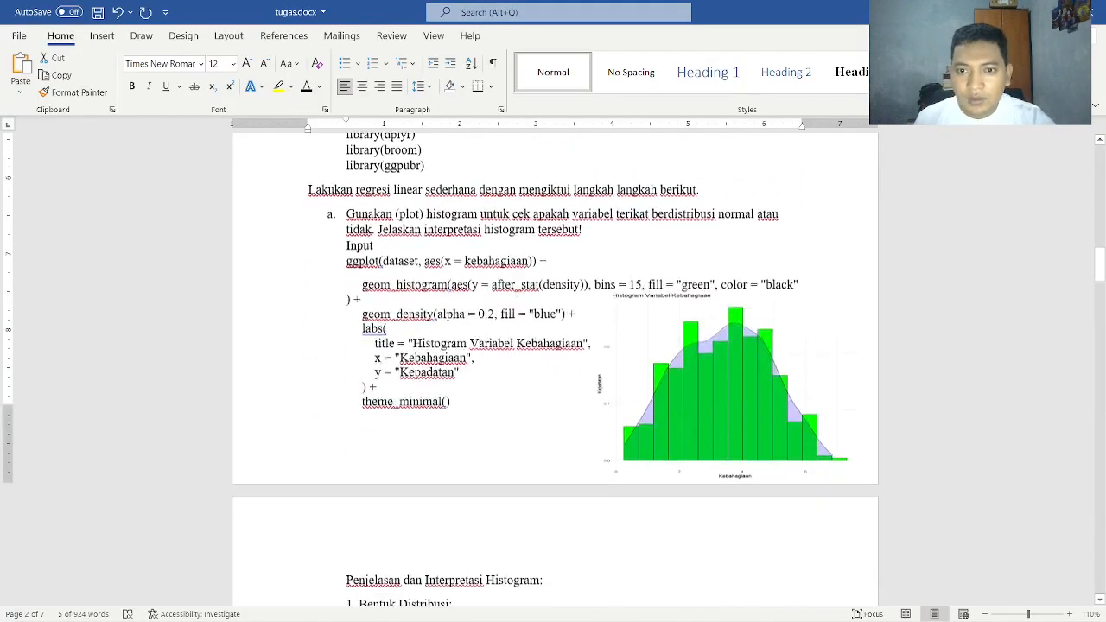
scroll(591, 278, up, 1)
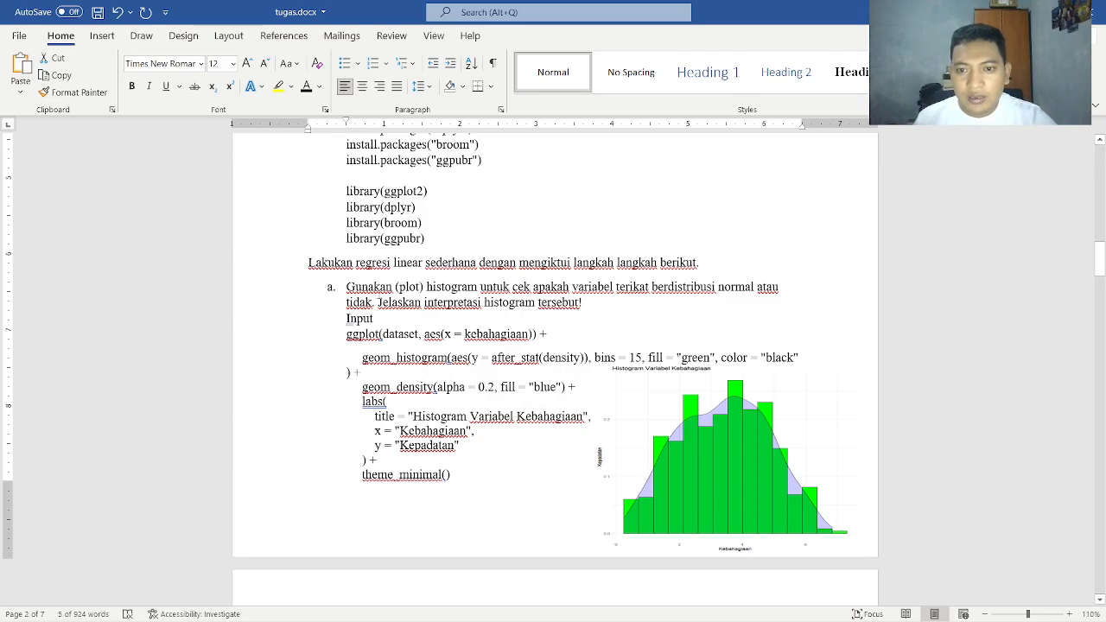
Switch to the Tugas Tutorial 2 (1).pdf in the browser, read regression task a about the histogram, and return to tugas.docx in Word
key(alt+Tab)
key(alt+Tab)
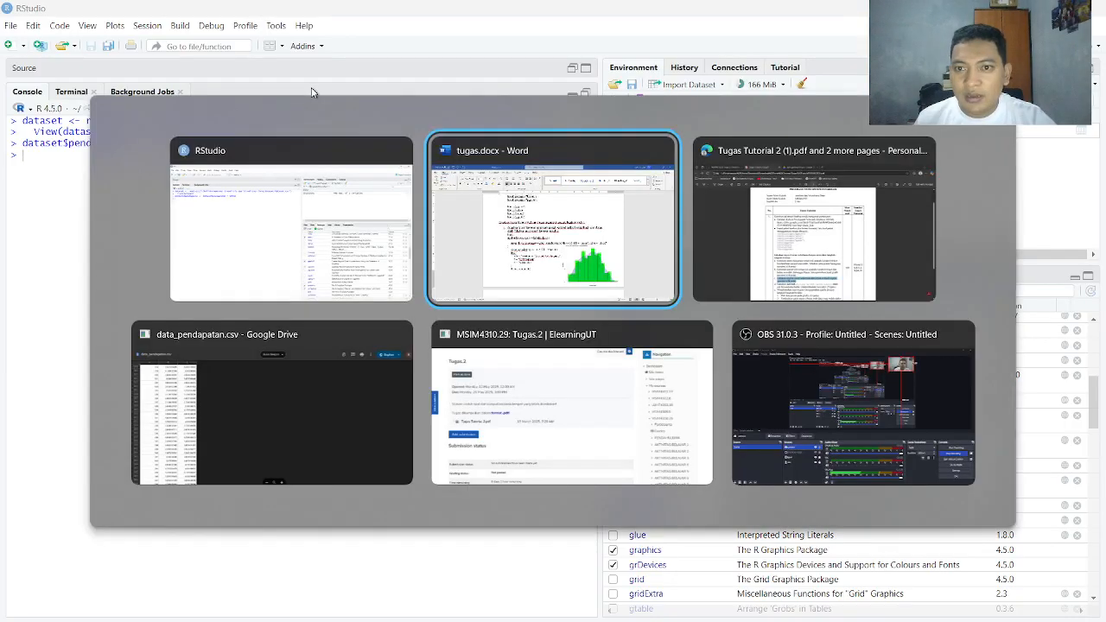
key(alt+Tab)
scroll(393, 311, down, 2)
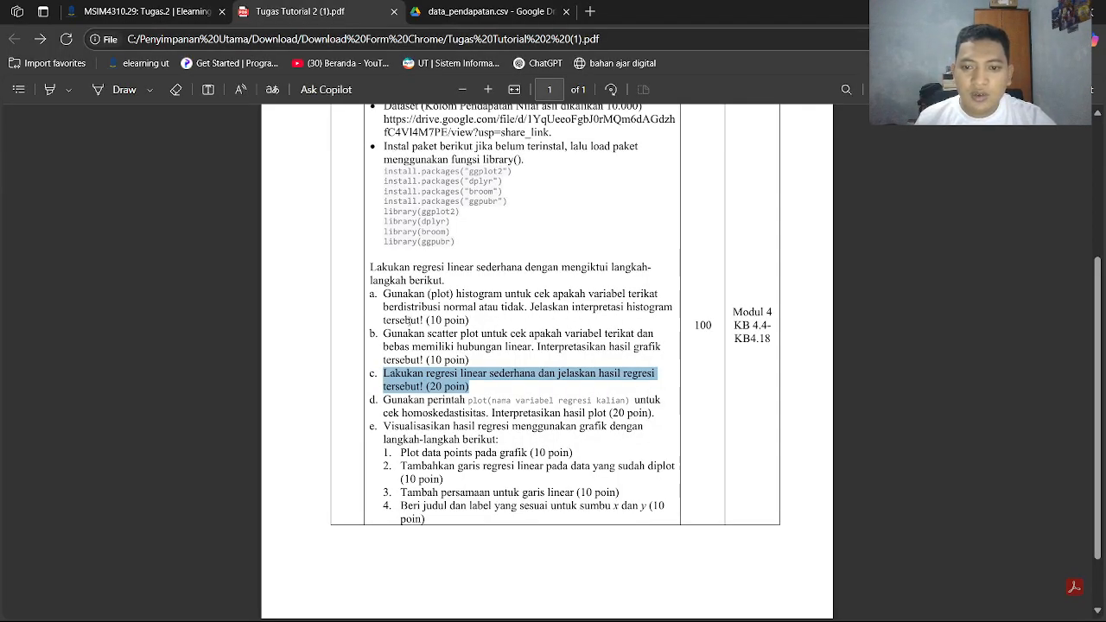
key(alt+Tab)
key(alt+Tab)
key(Tab)
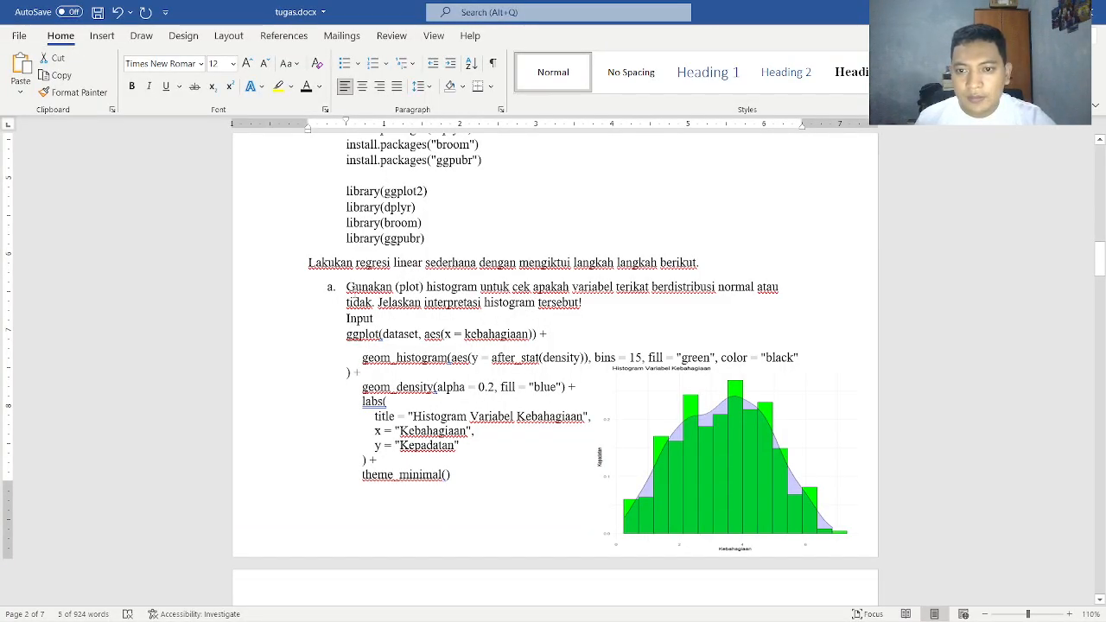
Copy the ggplot histogram code for kebahagiaan from task a in tugas.docx and run it in the RStudio console
scroll(519, 346, down, 3)
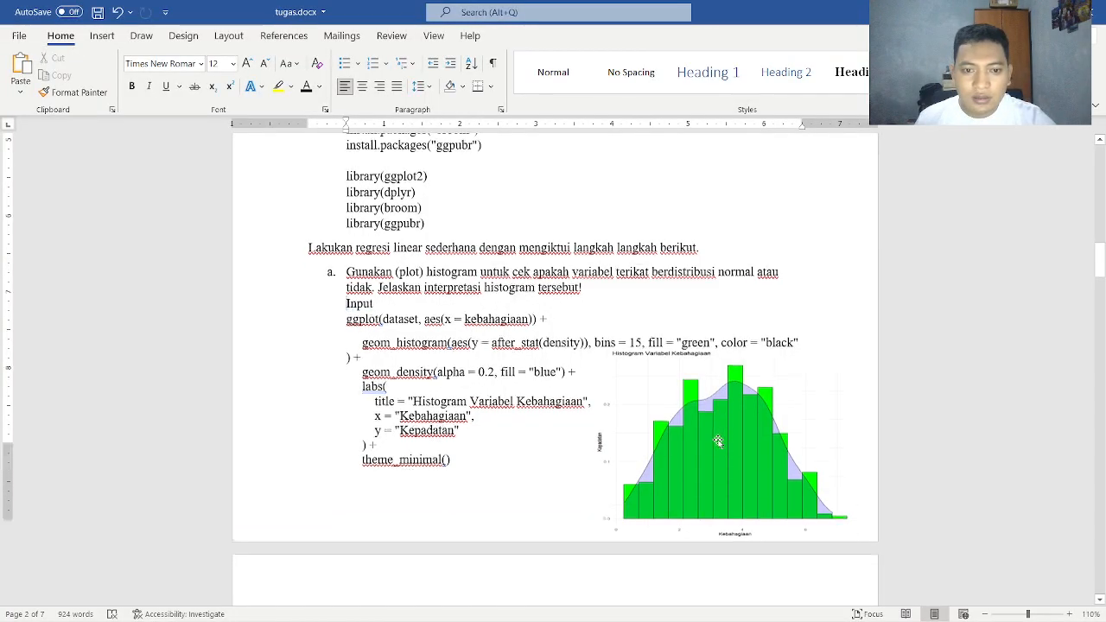
drag(707, 347, 740, 558)
scroll(740, 558, down, 7)
scroll(490, 365, up, 5)
drag(454, 413, 339, 288)
key(ctrl+c)
key(alt+Tab)
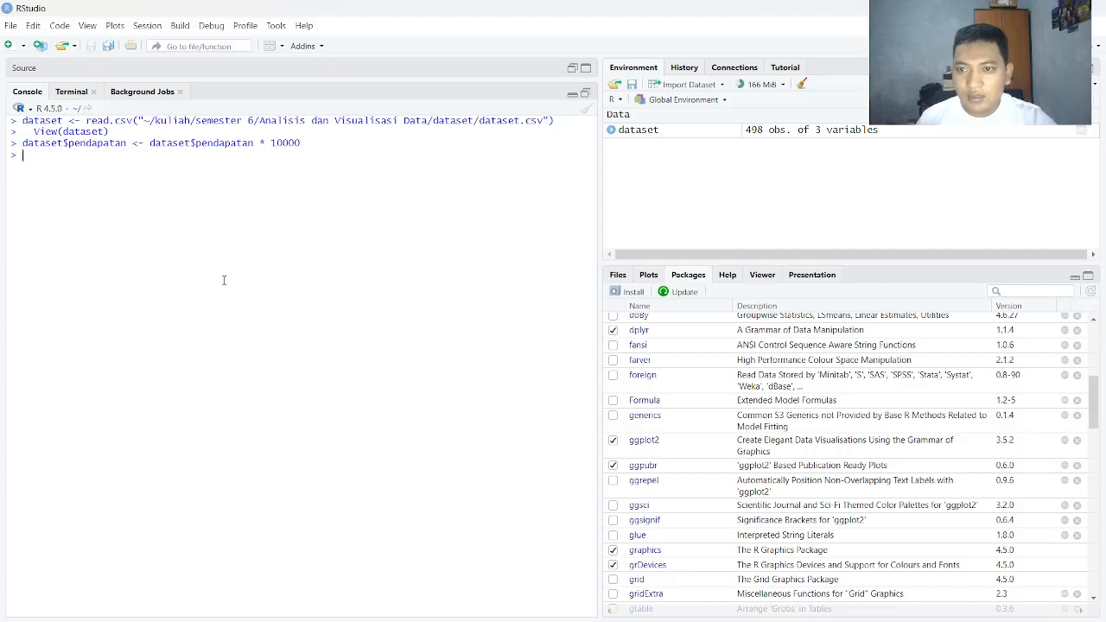
key(ctrl+v)
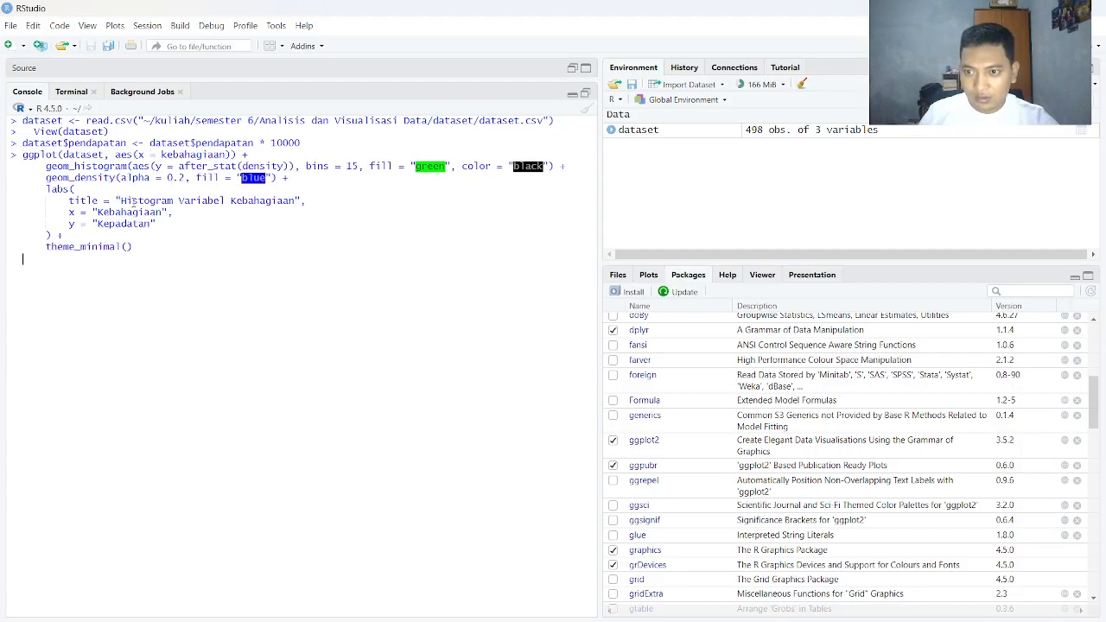
key(Return)
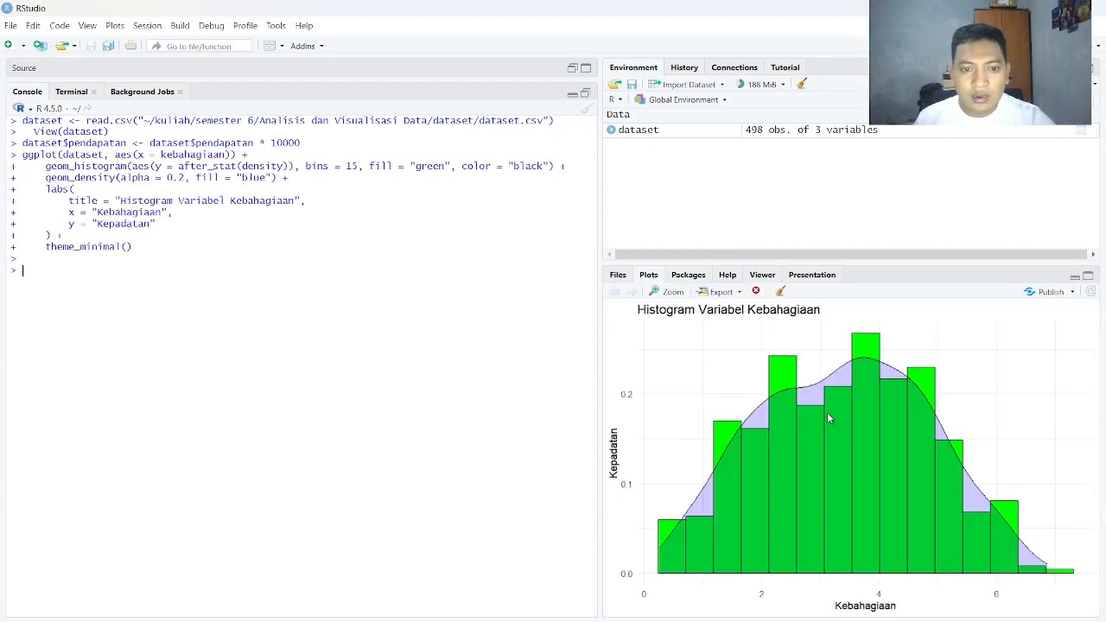
Compare the histogram picture under task a in tugas.docx in Word with the plot generated in RStudio
key(alt+Tab)
drag(739, 580, 706, 361)
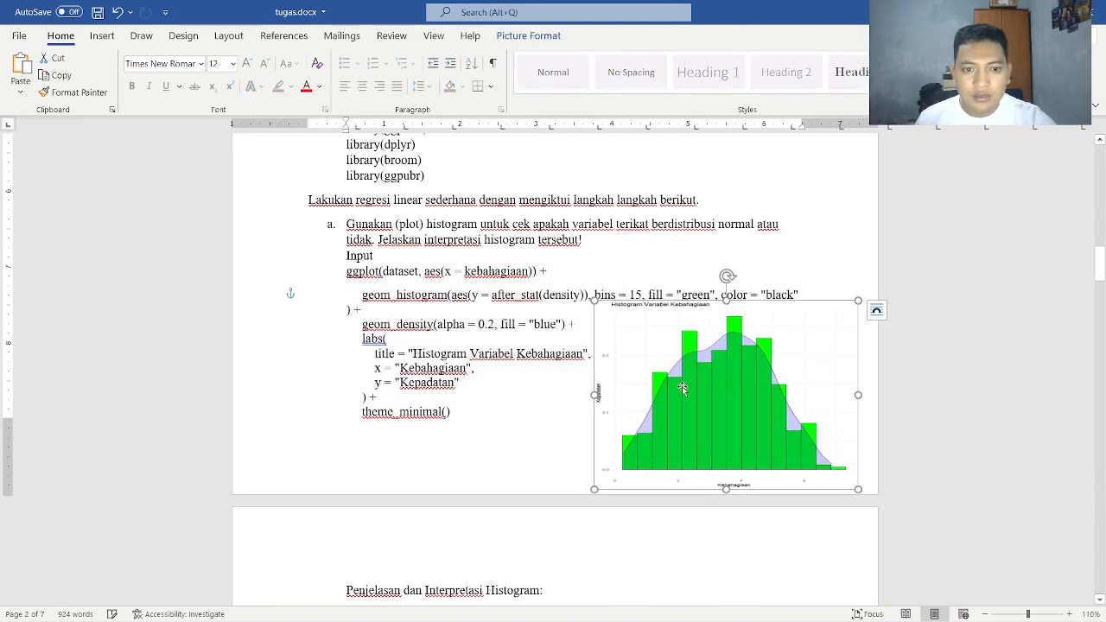
key(alt+Tab)
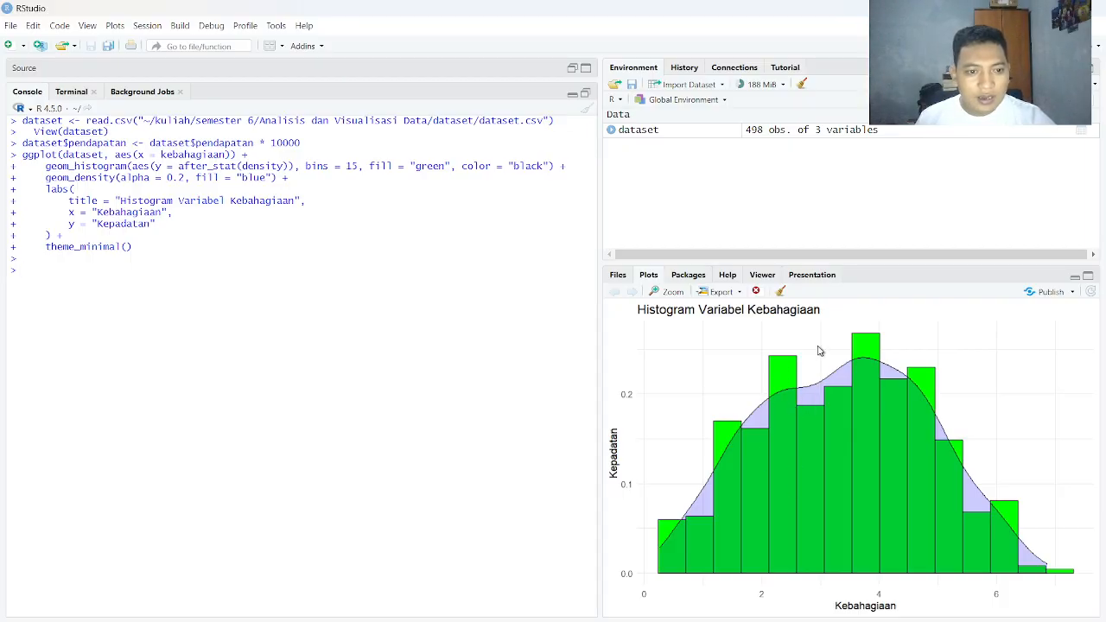
key(alt+Tab)
Read the Bentuk Distribusi points of the histogram interpretation in Word, checking them against the histogram picture
scroll(553, 363, down, 4)
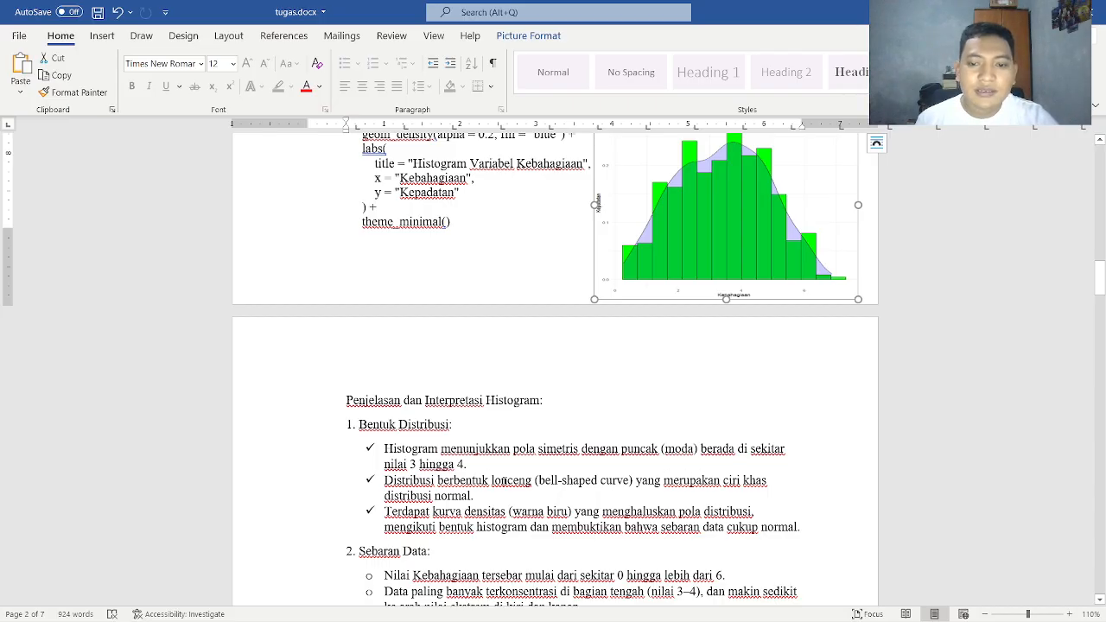
scroll(472, 471, up, 2)
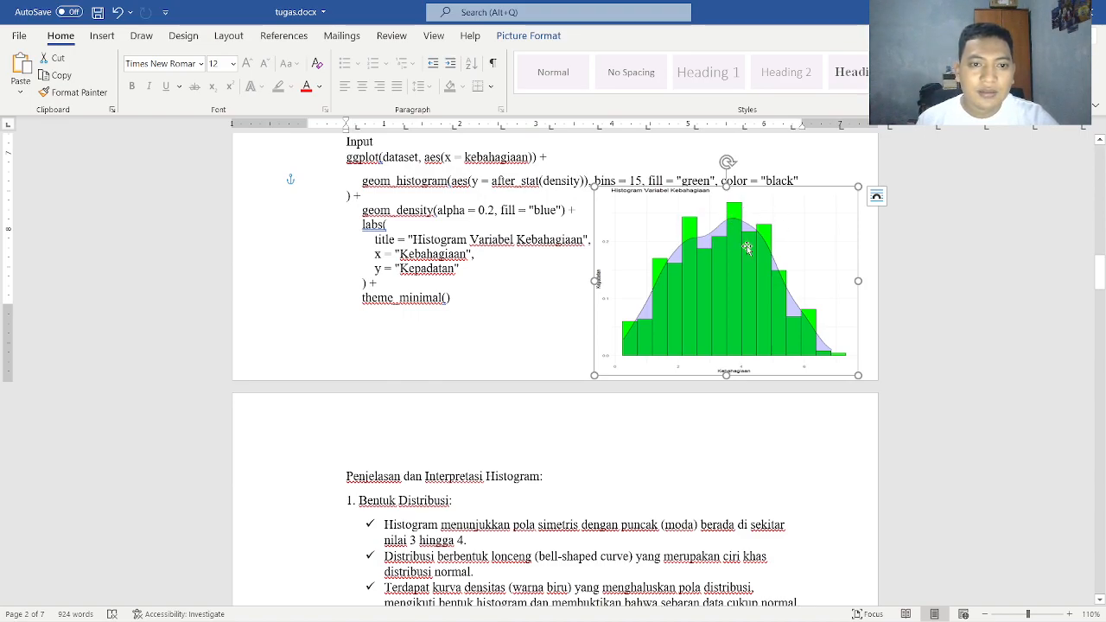
scroll(765, 239, down, 3)
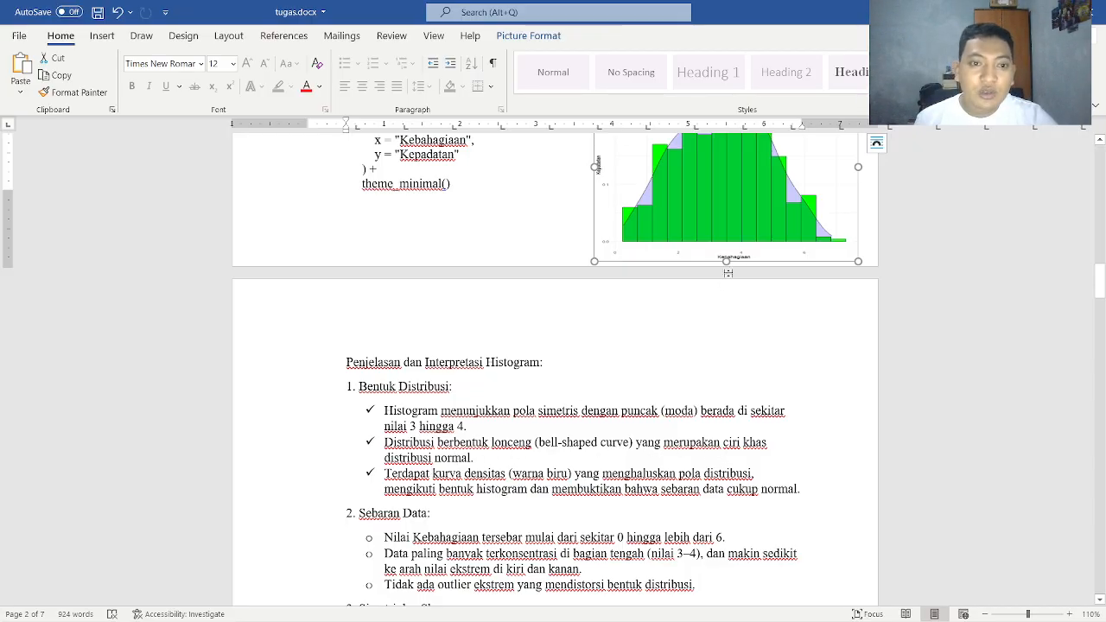
scroll(700, 282, up, 2)
scroll(837, 288, down, 1)
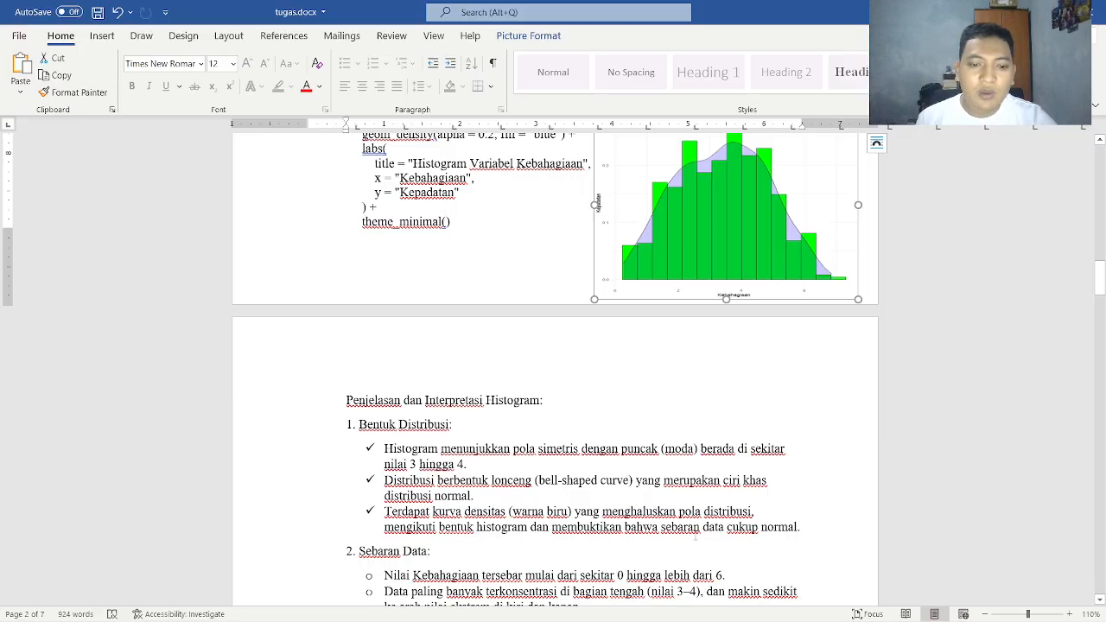
scroll(705, 536, down, 2)
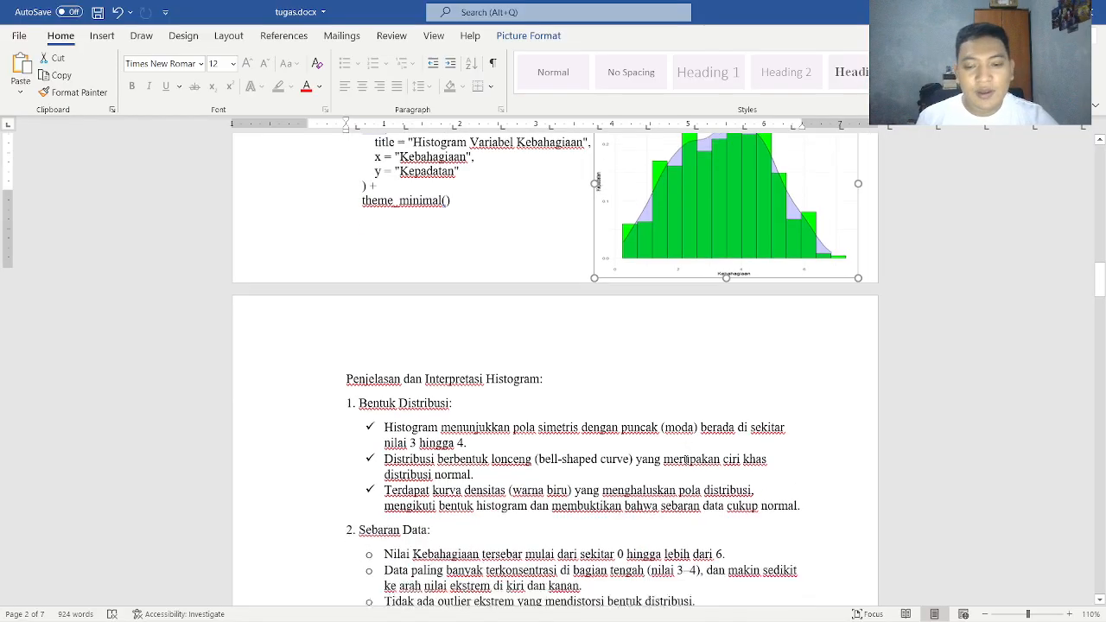
scroll(399, 483, down, 1)
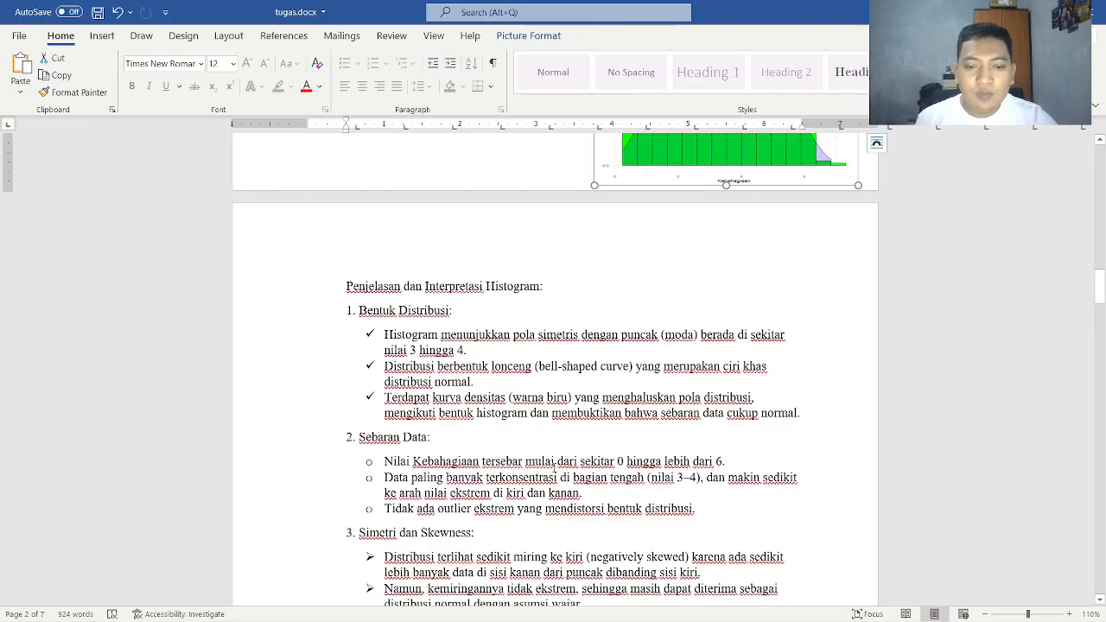
Read the Sebaran Data points and check the value range, central concentration and outliers against the histogram
scroll(690, 457, up, 3)
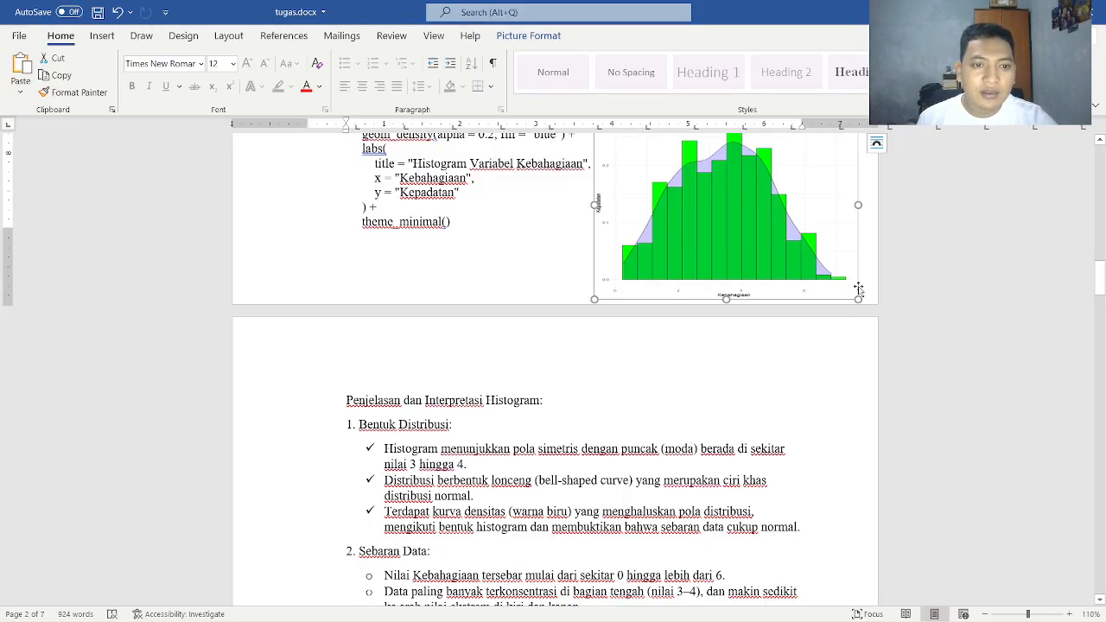
scroll(859, 288, down, 3)
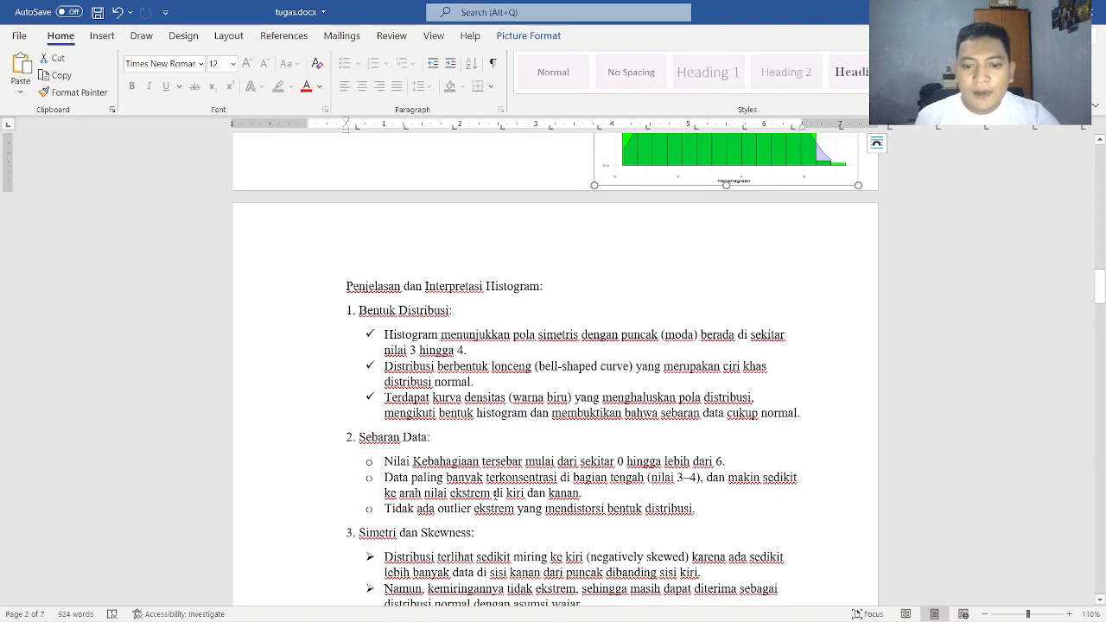
scroll(607, 485, up, 5)
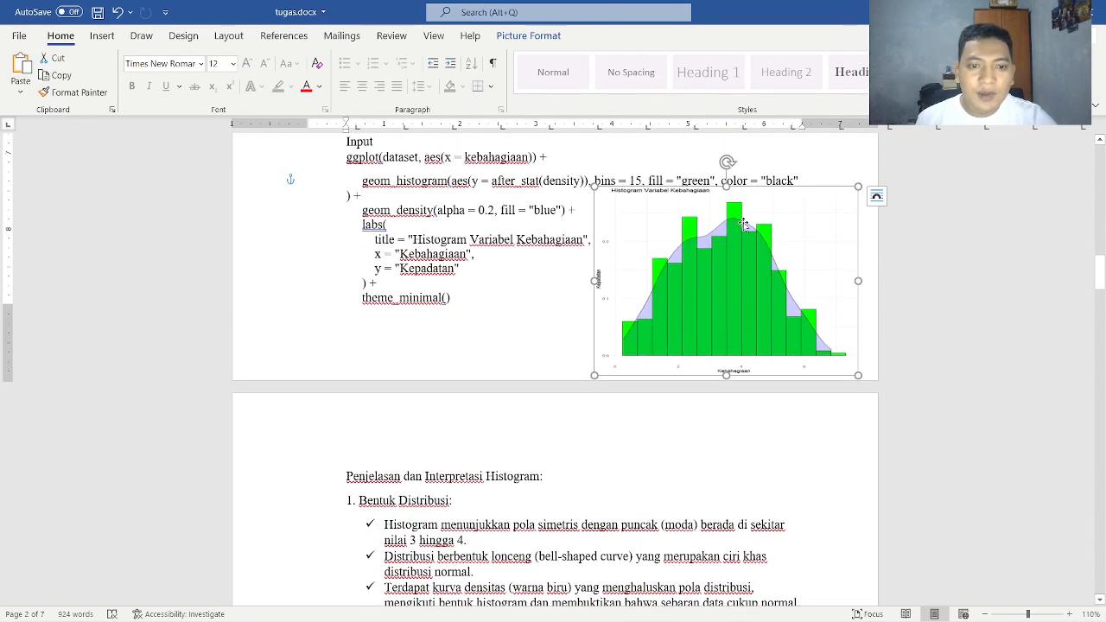
scroll(717, 229, down, 2)
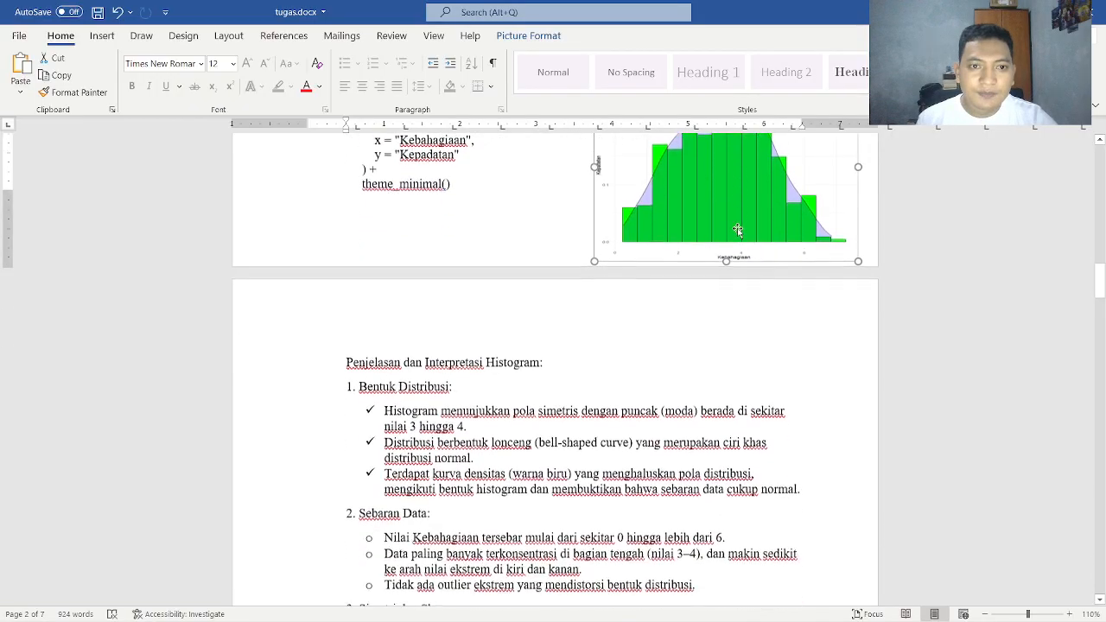
scroll(726, 216, up, 1)
scroll(729, 213, down, 5)
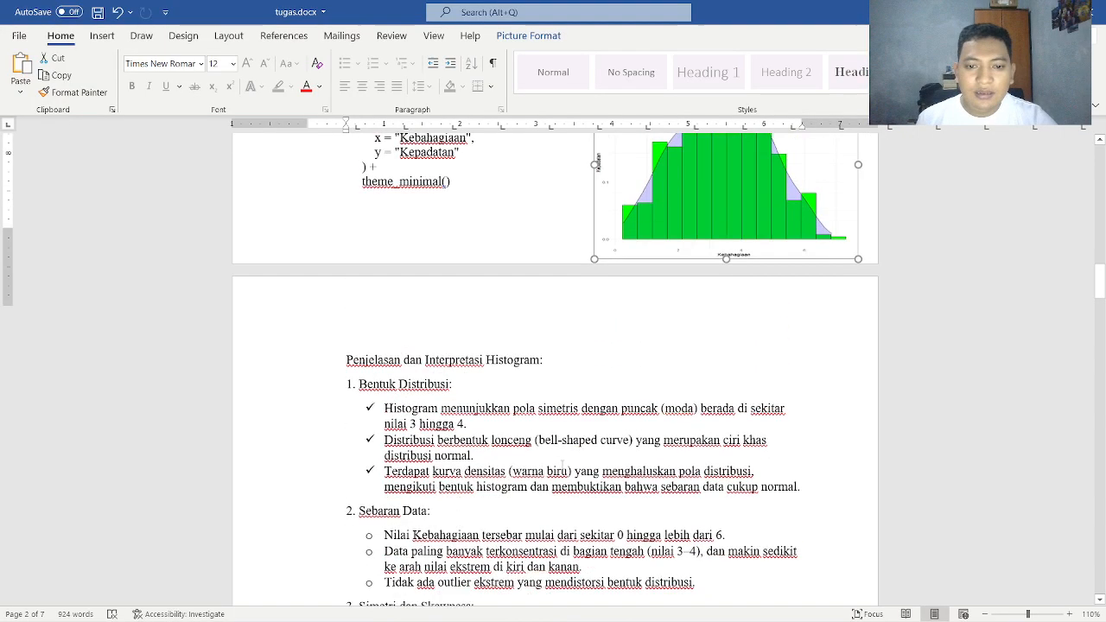
scroll(663, 244, up, 4)
scroll(663, 244, down, 5)
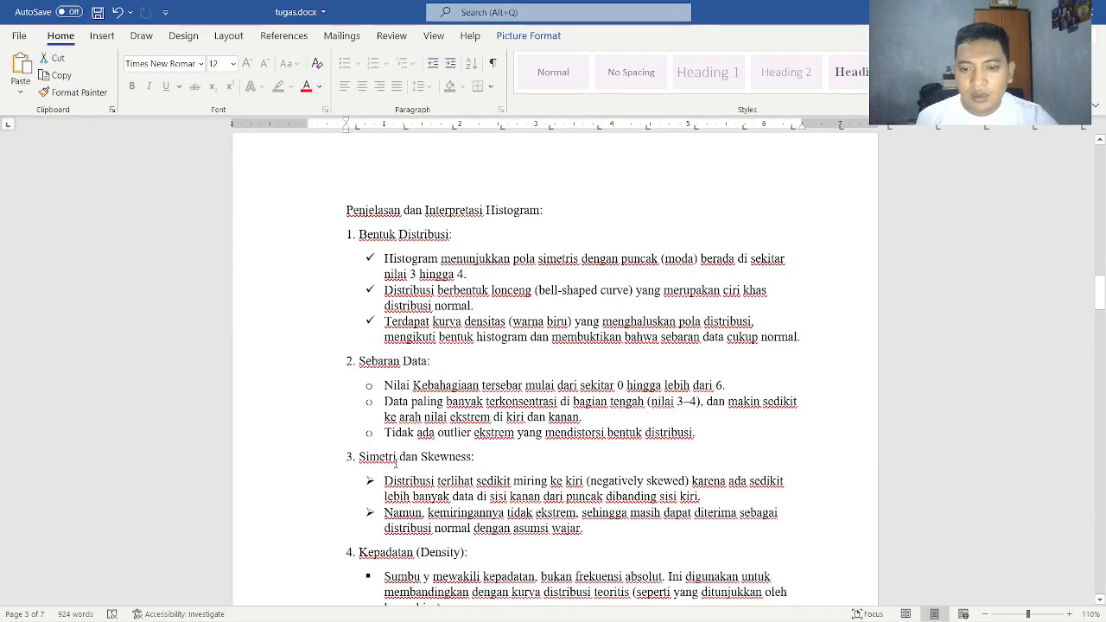
Read the Simetri dan Skewness and Kepadatan (Density) points, checking the skewness explanation against the histogram
scroll(412, 472, down, 1)
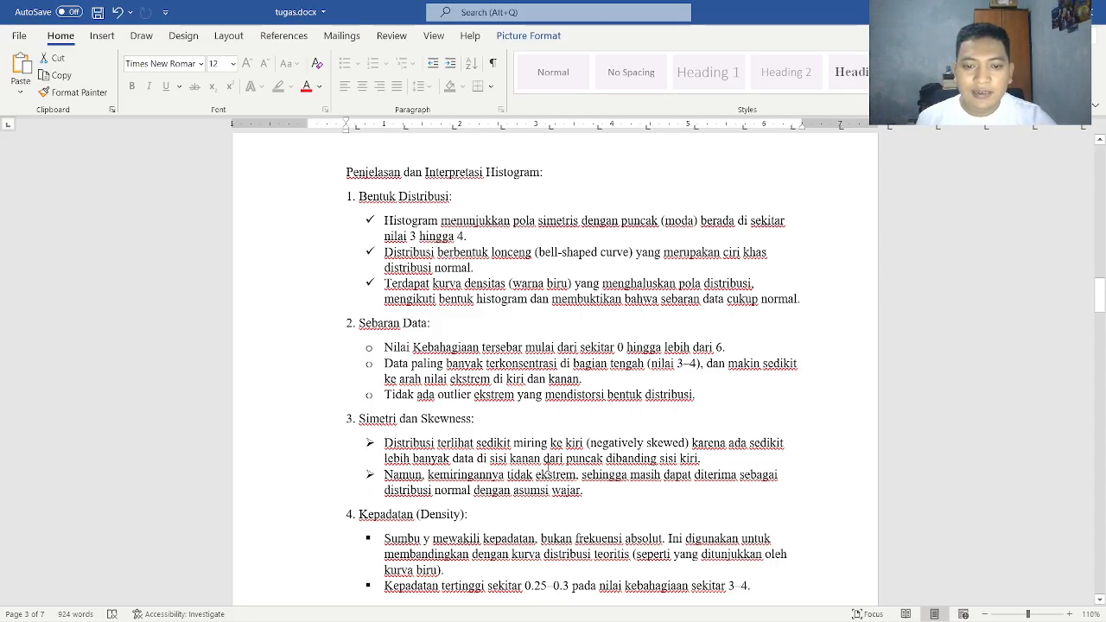
scroll(656, 472, down, 1)
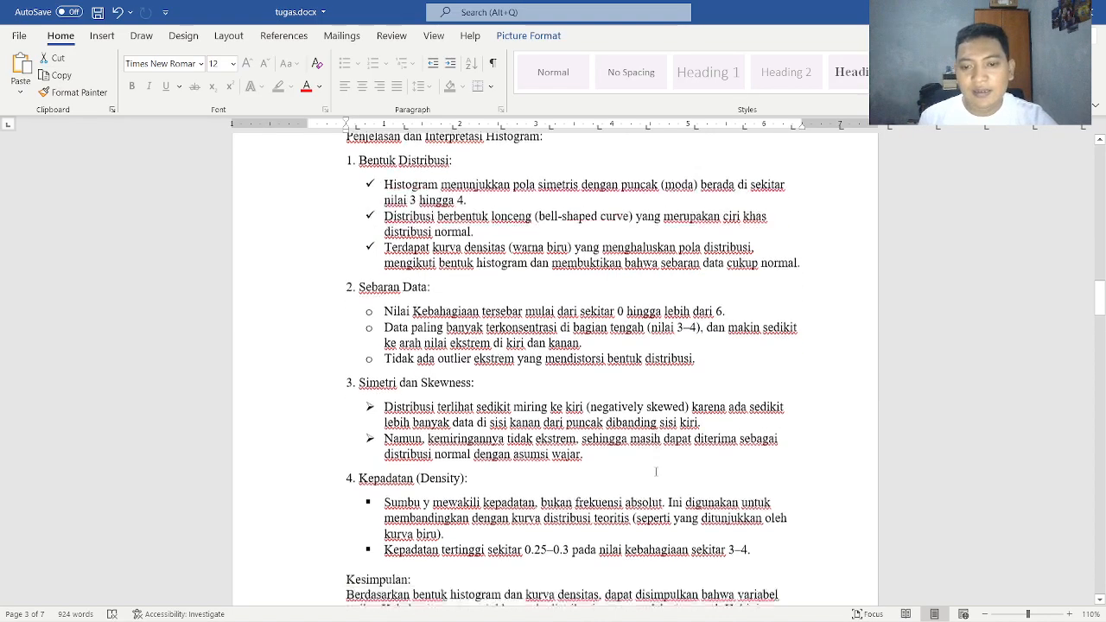
scroll(656, 472, up, 6)
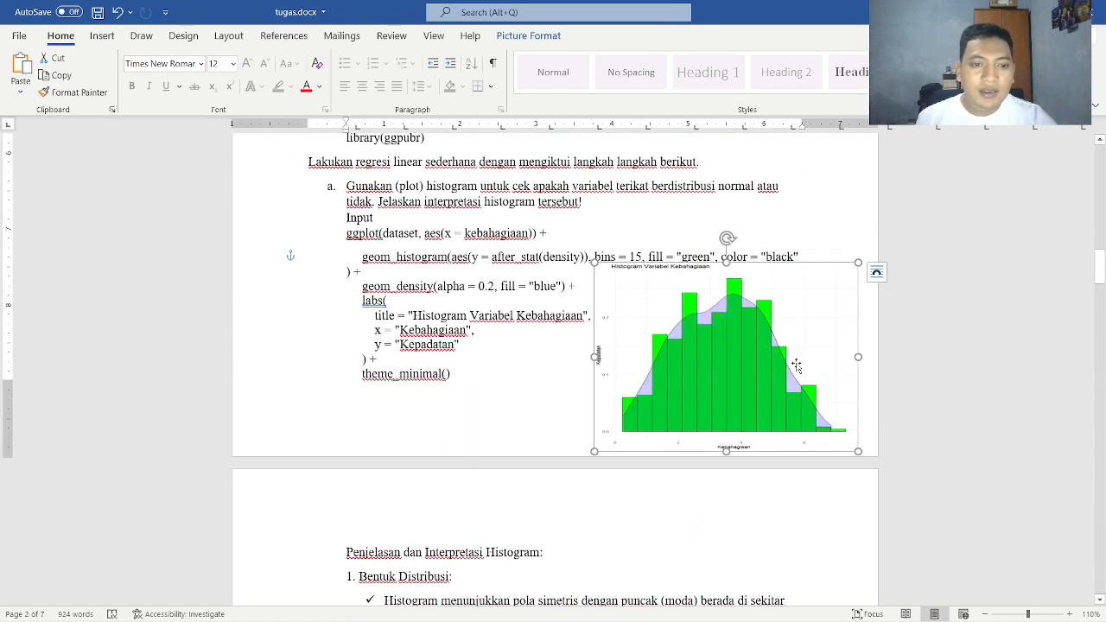
scroll(618, 414, down, 5)
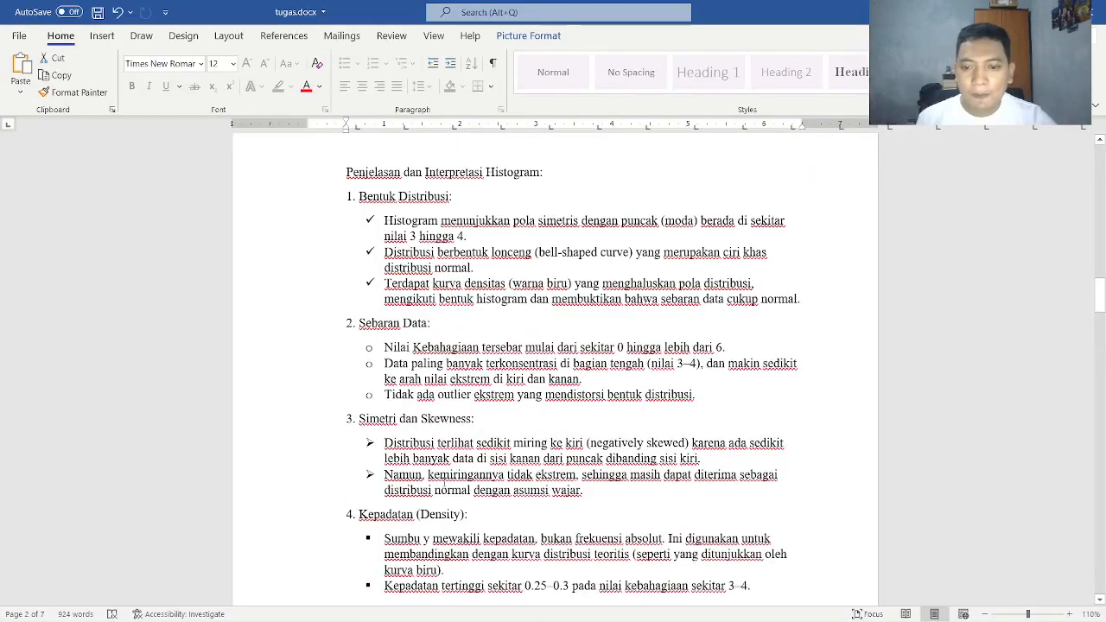
scroll(443, 488, down, 1)
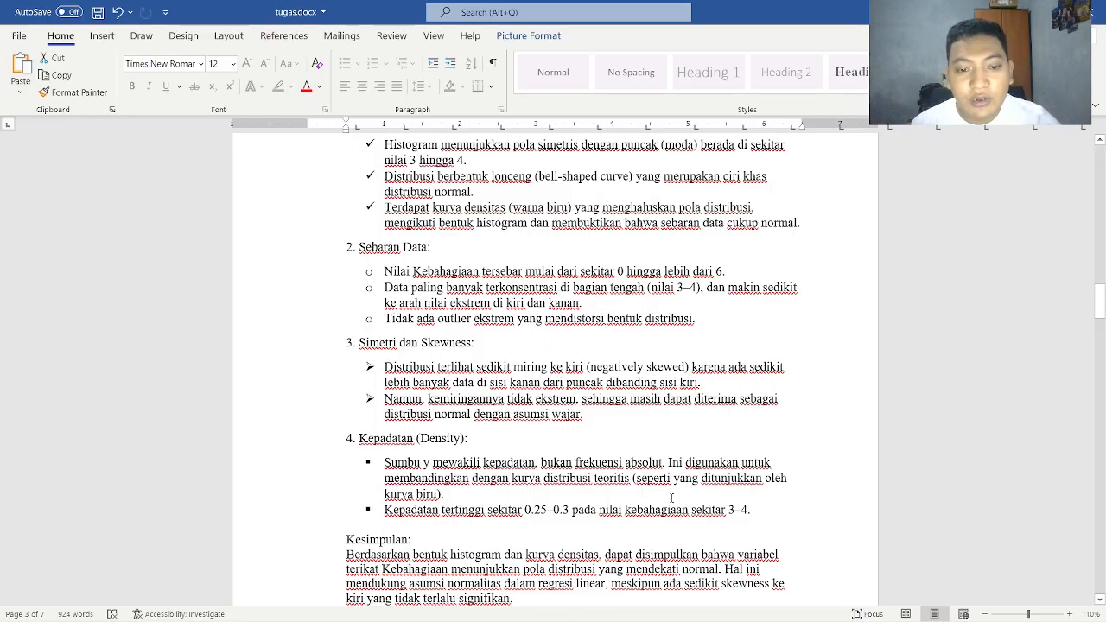
scroll(600, 494, down, 1)
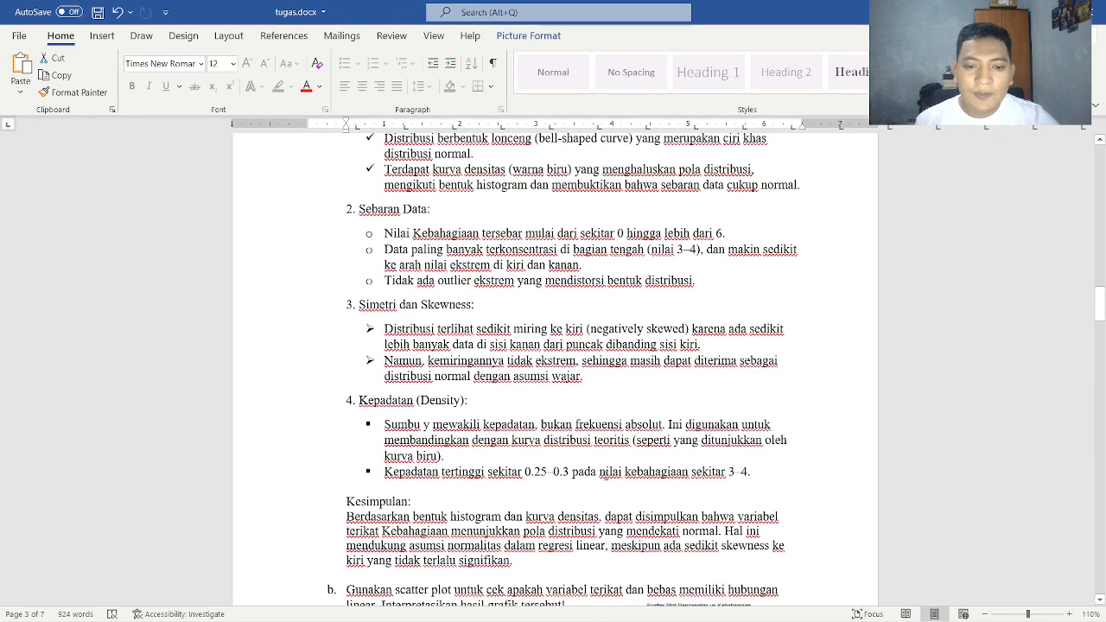
Examine the histogram's peaks and density curve against the highest-density point in the Kepadatan (Density) section
scroll(597, 232, up, 5)
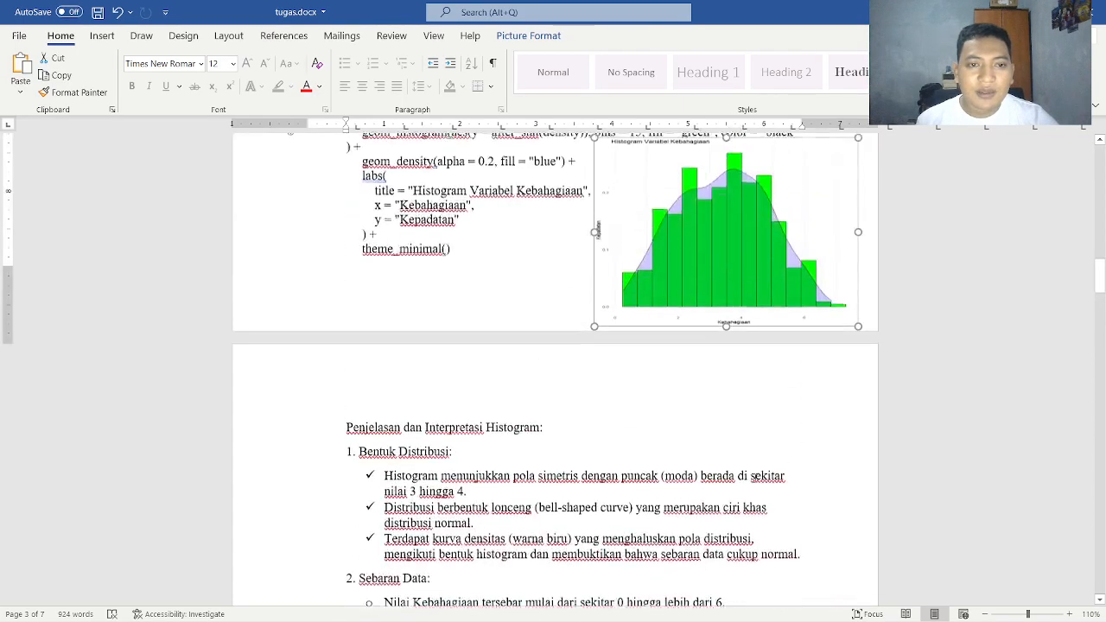
scroll(596, 231, up, 2)
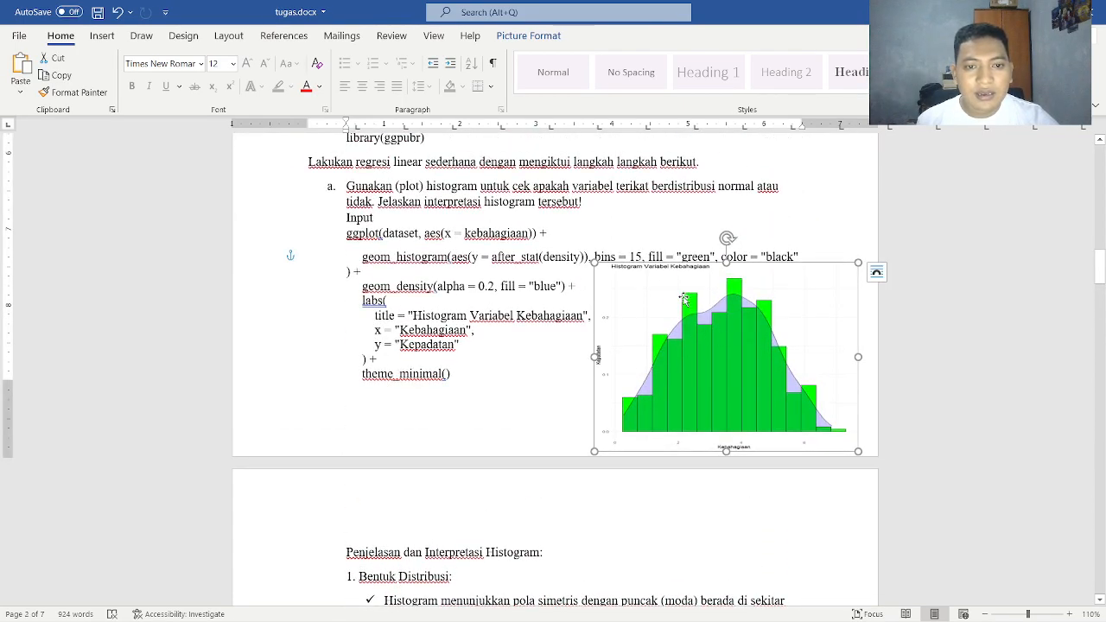
scroll(679, 303, down, 2)
scroll(663, 313, up, 2)
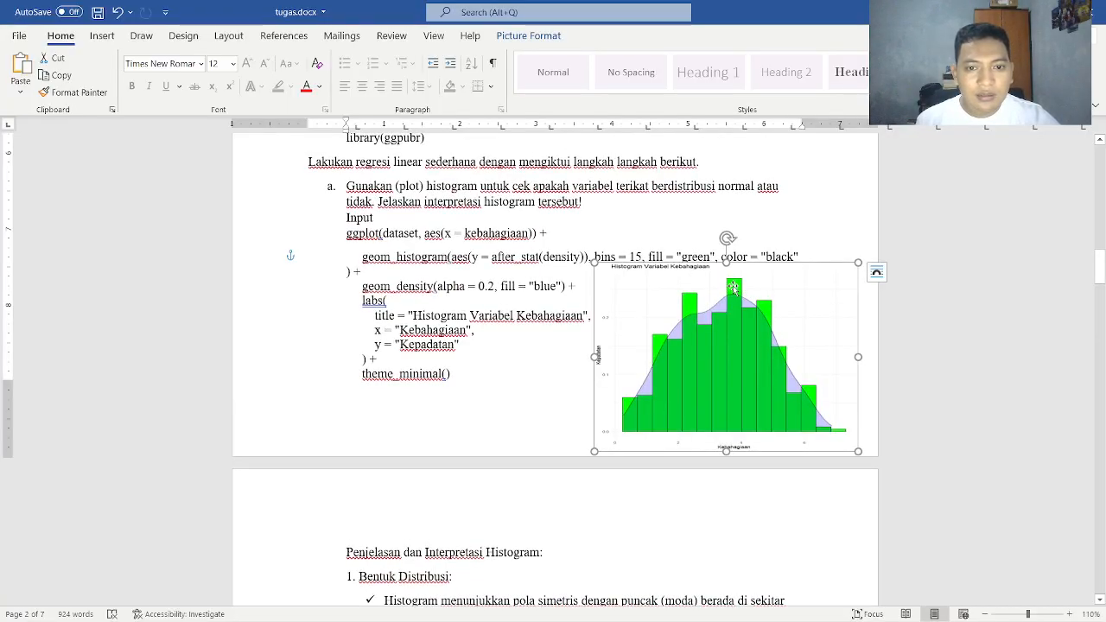
scroll(717, 311, down, 1)
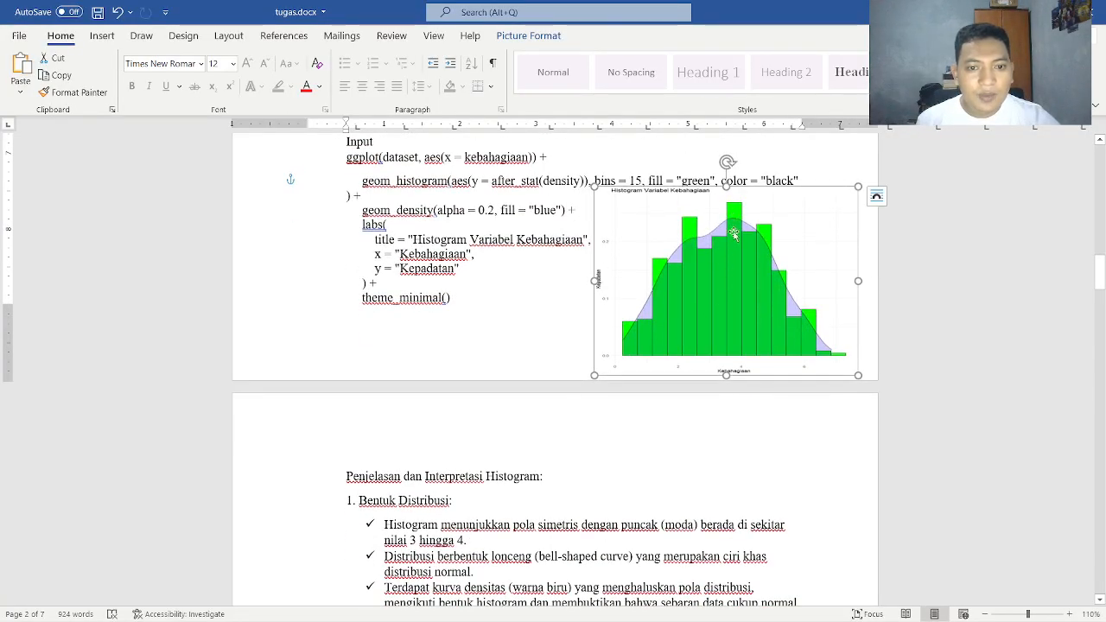
scroll(717, 294, down, 3)
scroll(729, 256, up, 2)
scroll(728, 257, up, 1)
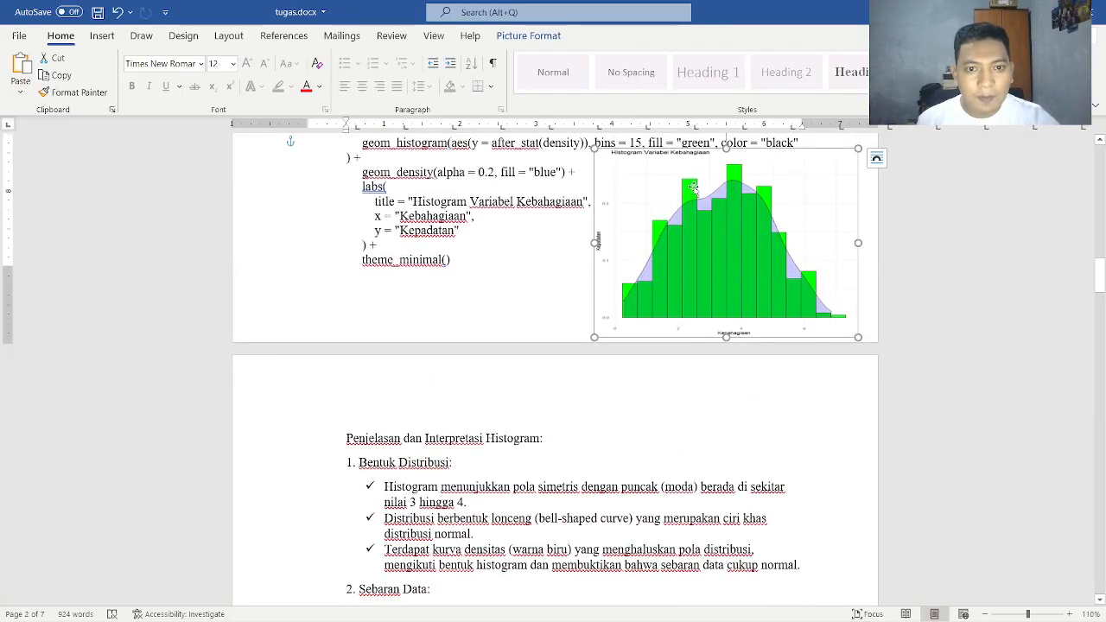
scroll(688, 204, up, 1)
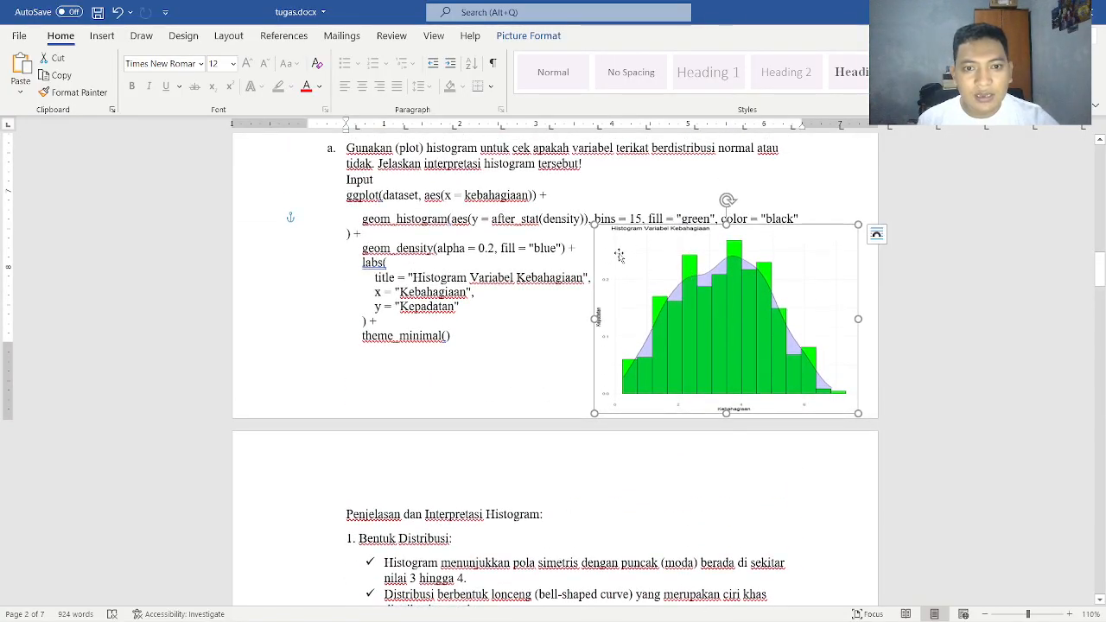
Read the Kesimpulan paragraph about the normality of kebahagiaan, just above task b
scroll(700, 277, down, 3)
scroll(739, 346, up, 15)
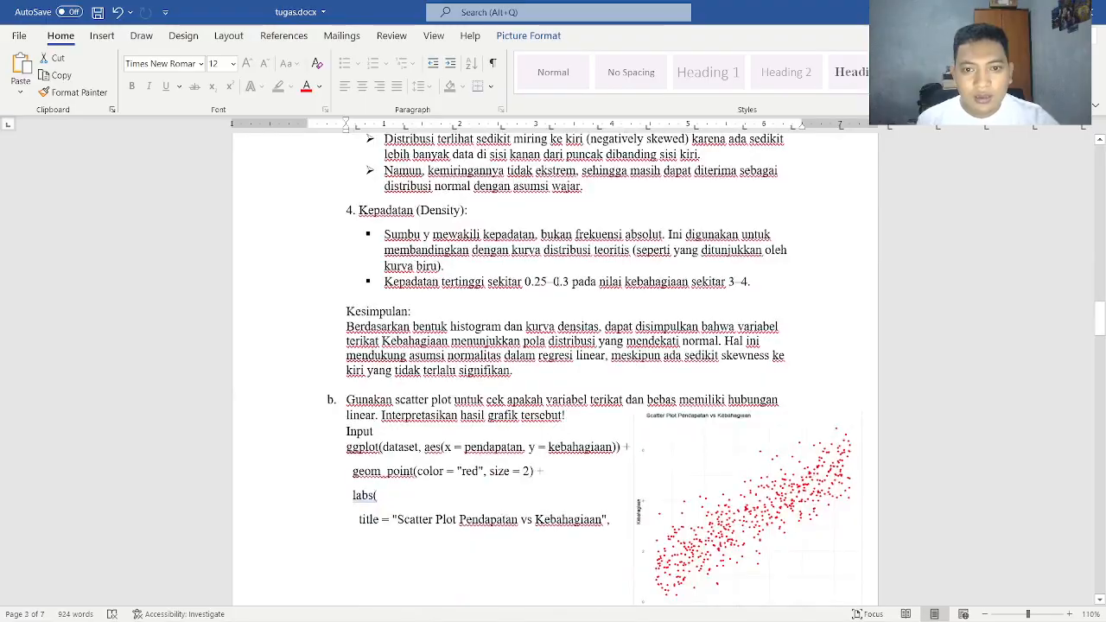
scroll(739, 345, down, 15)
scroll(555, 377, down, 1)
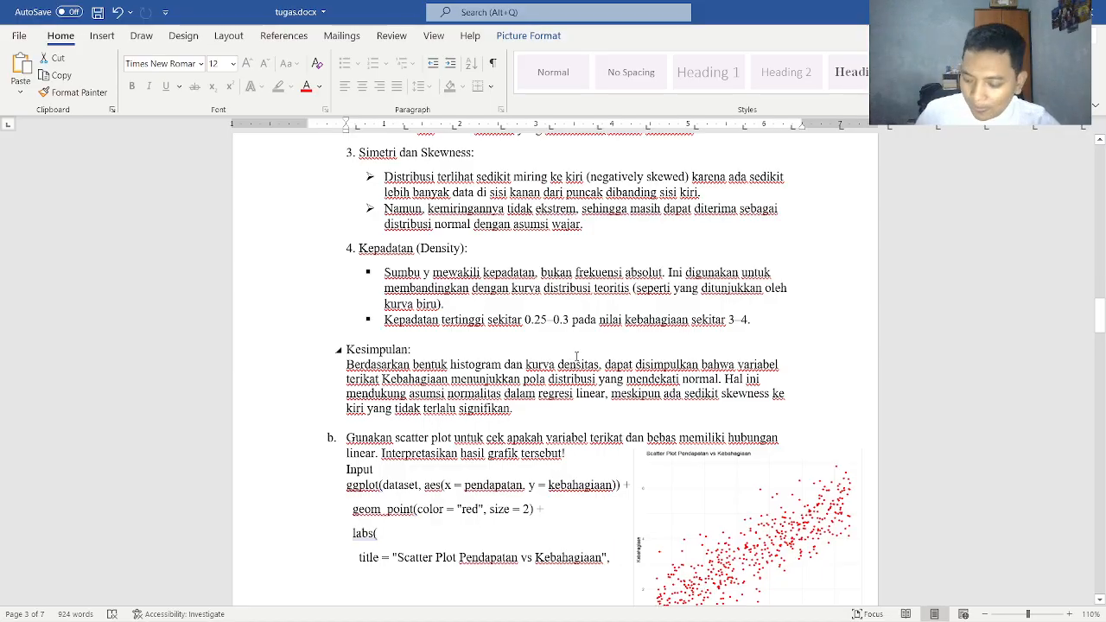
Switch to the assignment PDF and highlight the instruction of task b about the scatter plot and linear relationship
key(alt+Tab)
key(alt+Tab)
key(Tab)
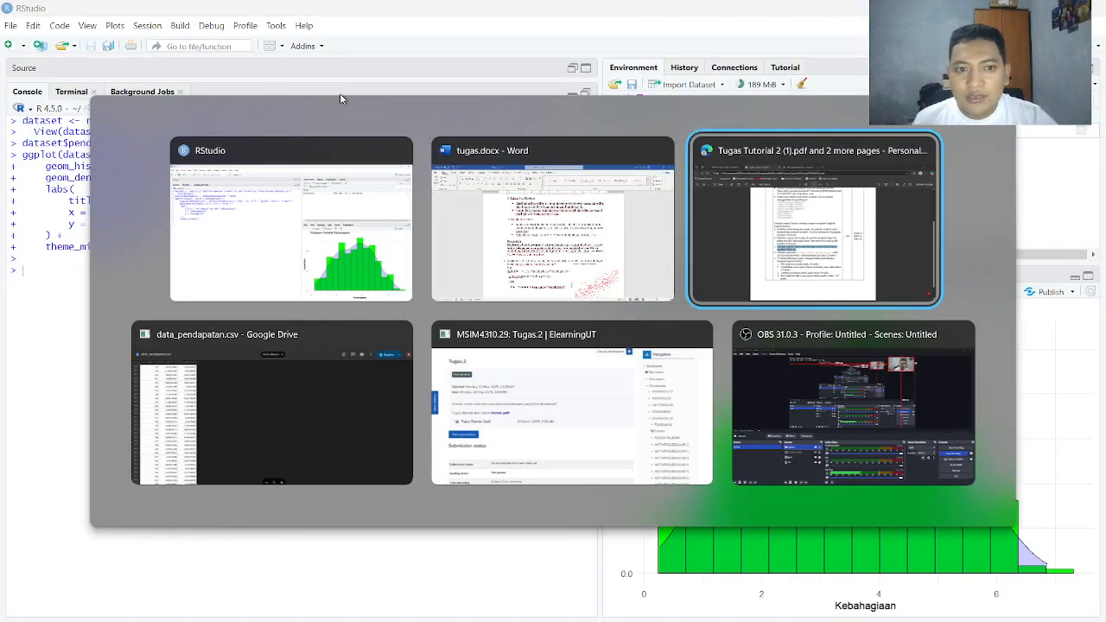
click(393, 333)
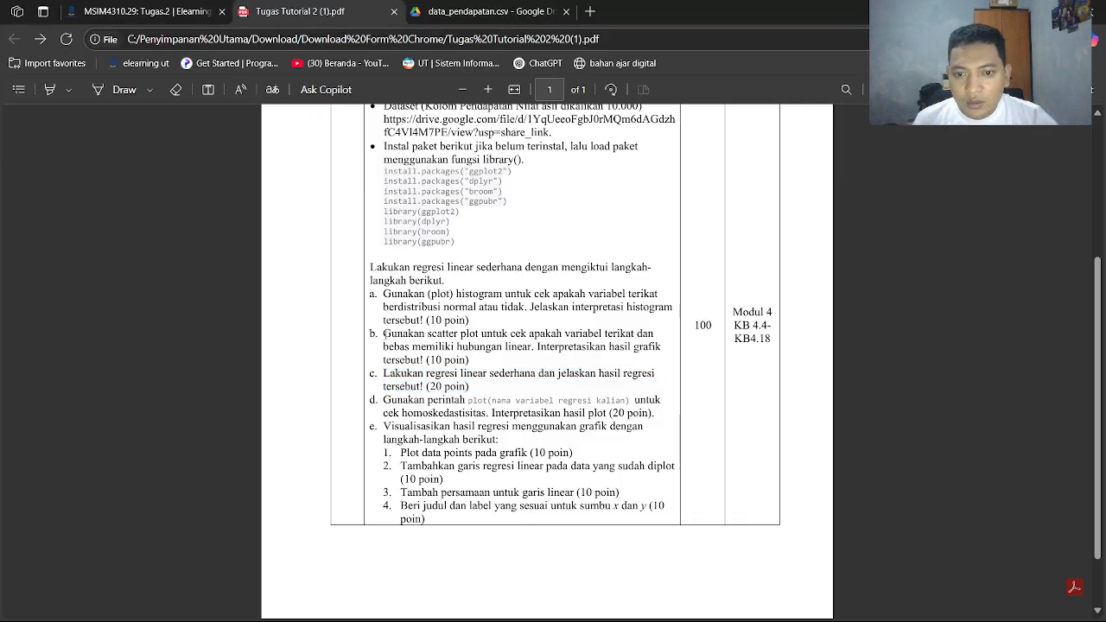
drag(383, 333, 649, 346)
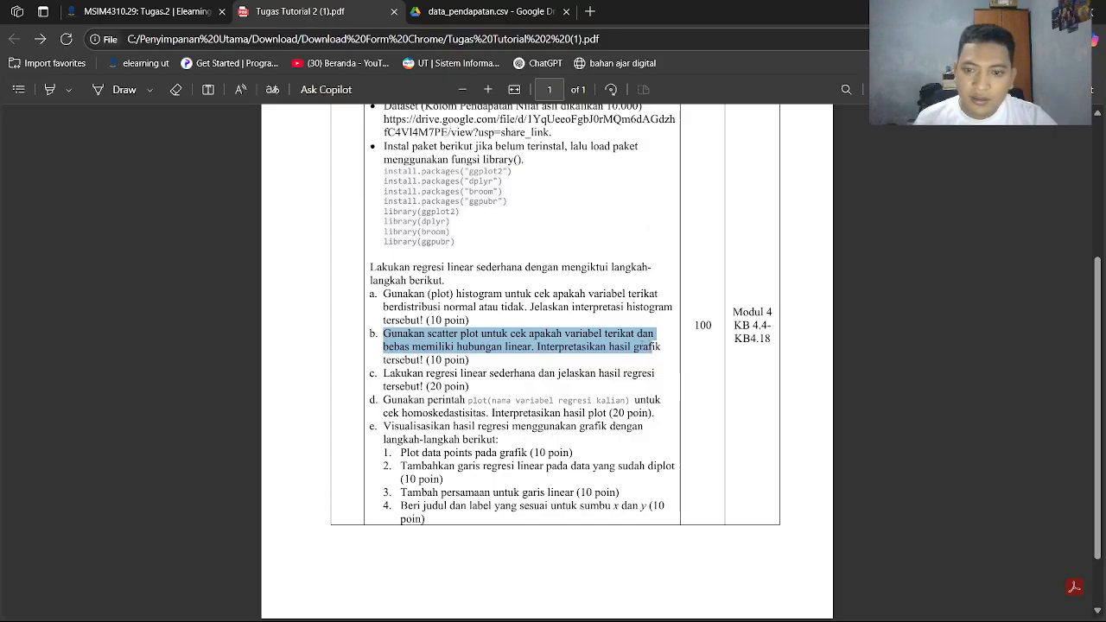
Switch to tugas.docx and move the task b scatter plot picture down, away from its ggplot code
key(alt+Tab)
key(alt+Tab)
key(alt+Tab)
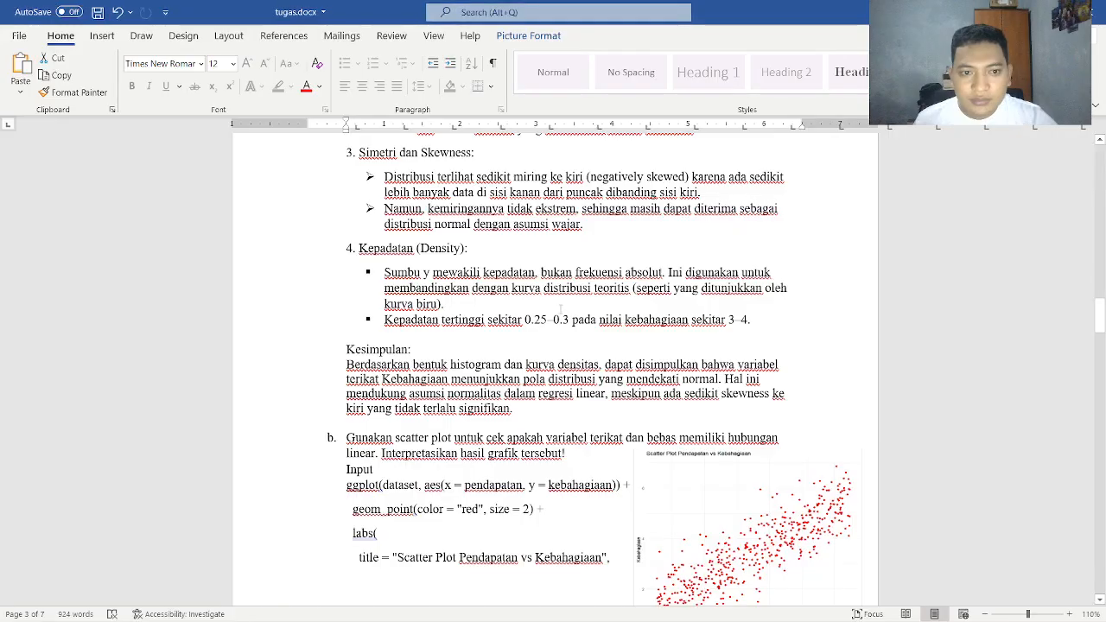
scroll(387, 369, down, 3)
scroll(657, 345, down, 2)
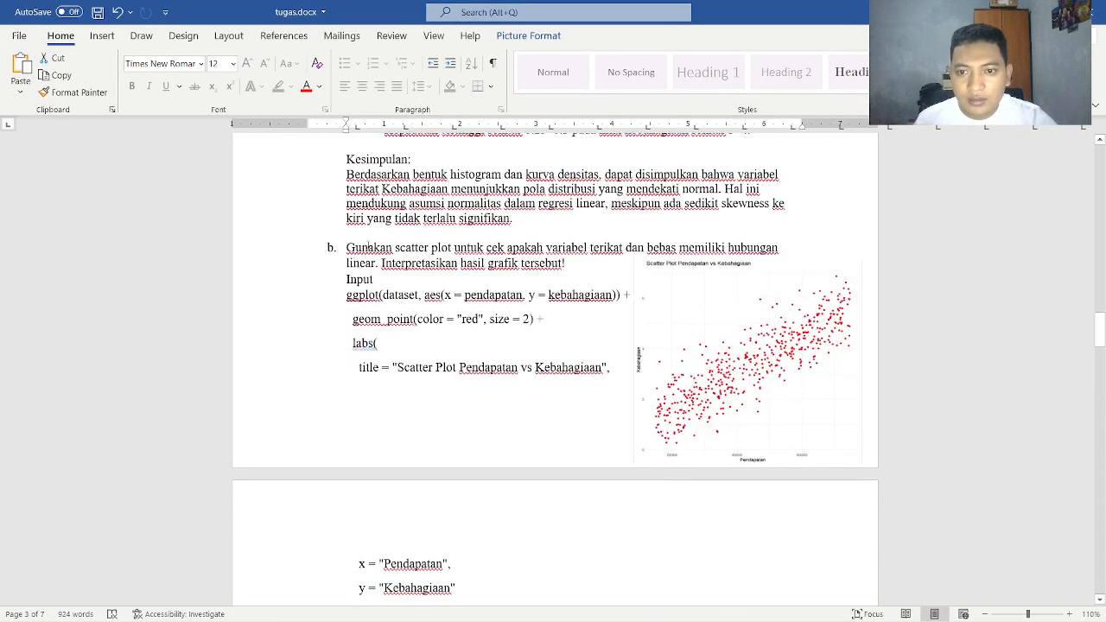
click(730, 355)
drag(730, 355, 736, 530)
scroll(730, 389, down, 9)
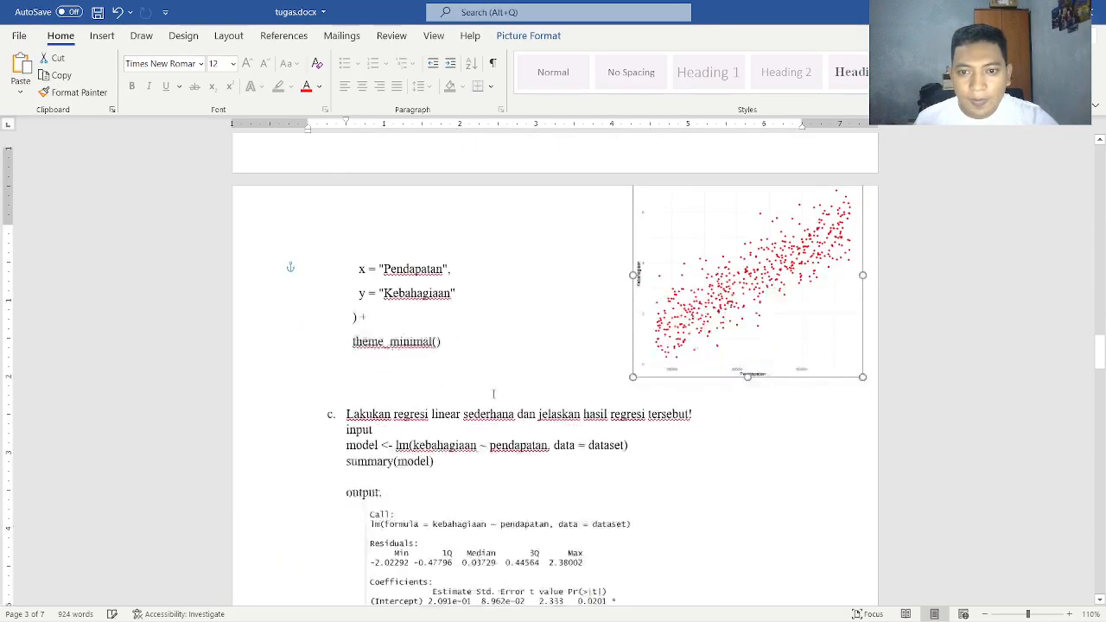
drag(727, 247, 722, 497)
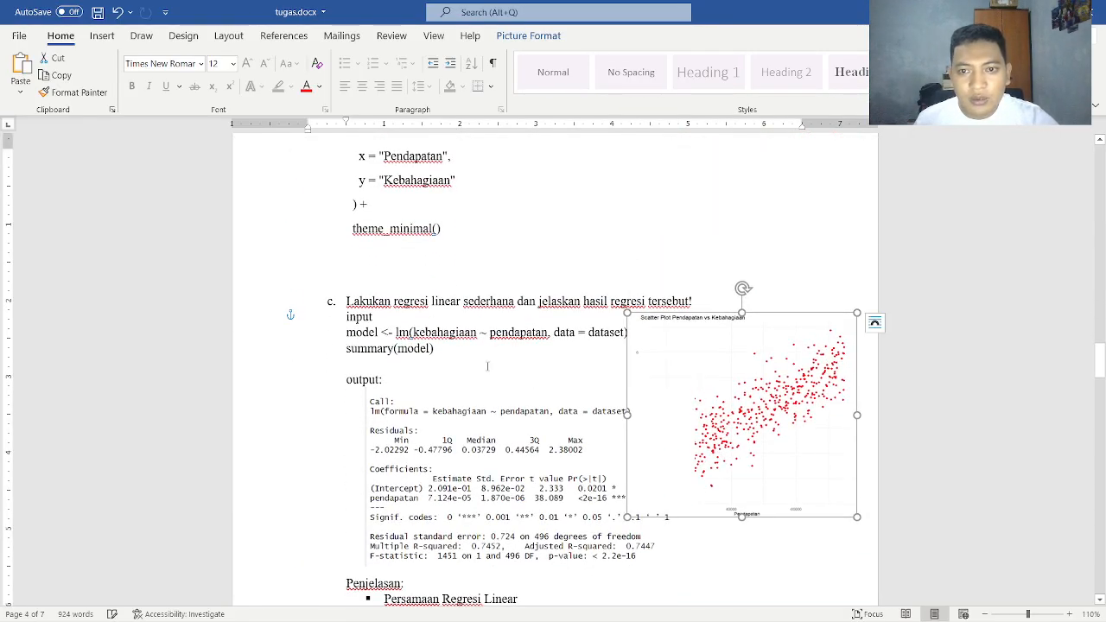
Copy task b's ggplot code for the pendapatan vs kebahagiaan scatter plot and run it in the RStudio console
scroll(476, 370, up, 3)
drag(442, 379, 346, 307)
key(ctrl+c)
scroll(341, 277, up, 6)
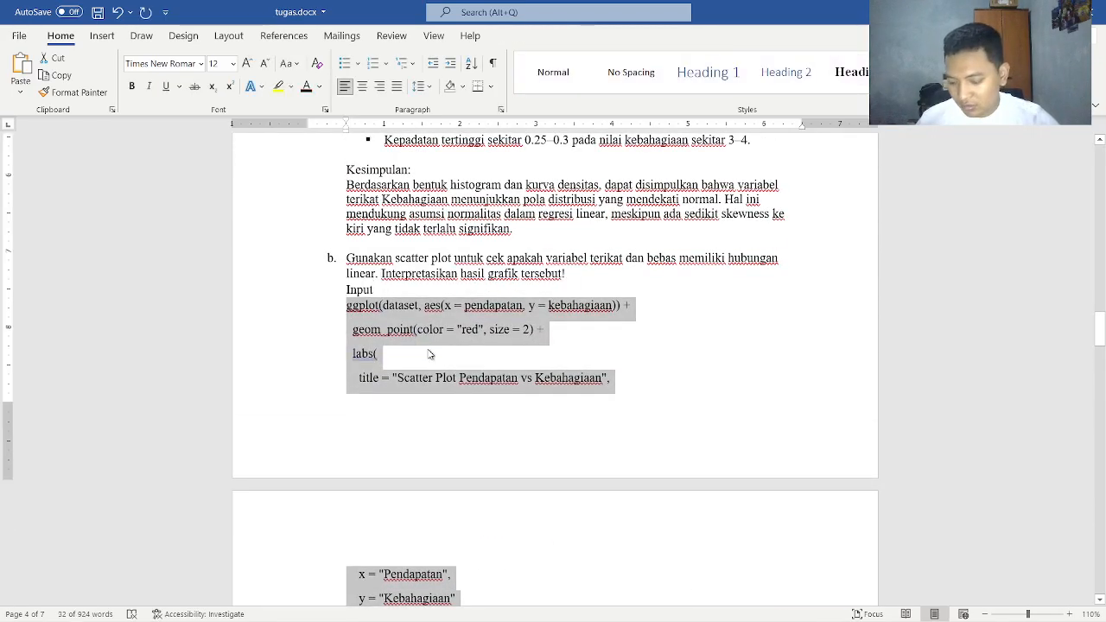
key(alt+Tab)
key(ctrl+v)
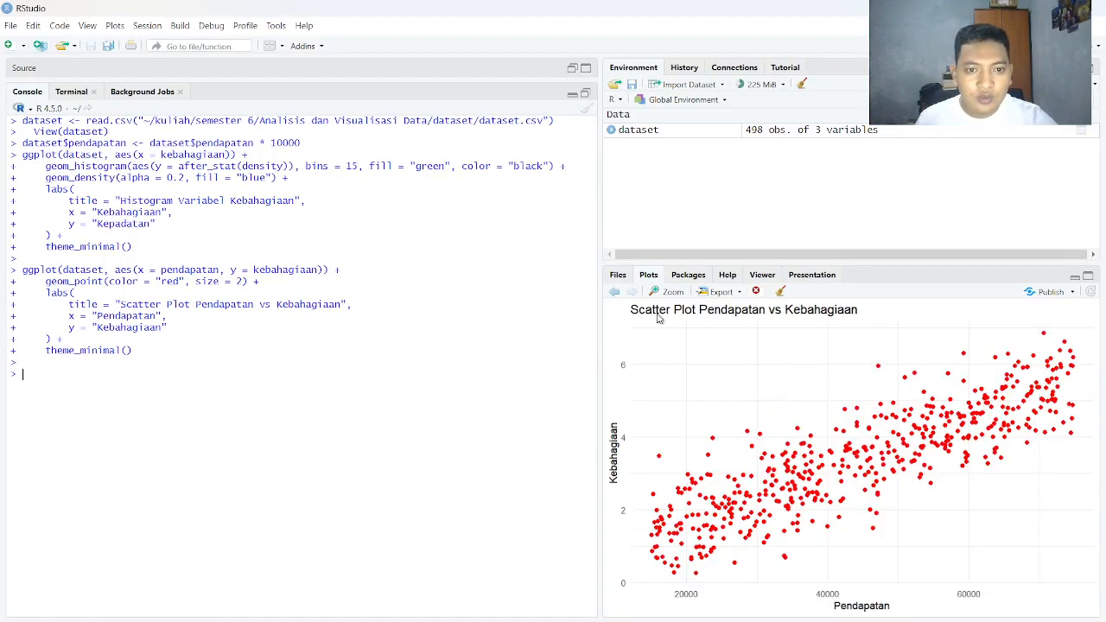
Return to tugas.docx and move the scatter plot picture back up beside the ggplot code of task b
key(alt+Tab)
scroll(734, 484, down, 9)
drag(735, 479, 712, 275)
scroll(684, 373, up, 5)
drag(742, 511, 778, 247)
scroll(746, 294, down, 1)
scroll(749, 292, up, 3)
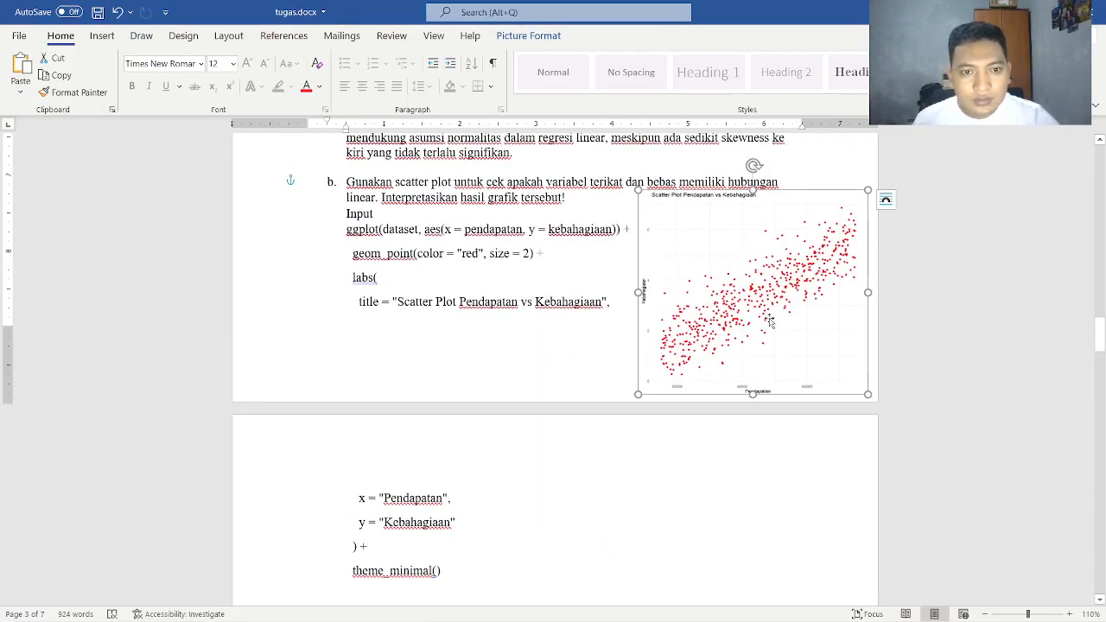
Compare the scatter plot generated in RStudio with the picture under task b in tugas.docx
key(alt+Tab)
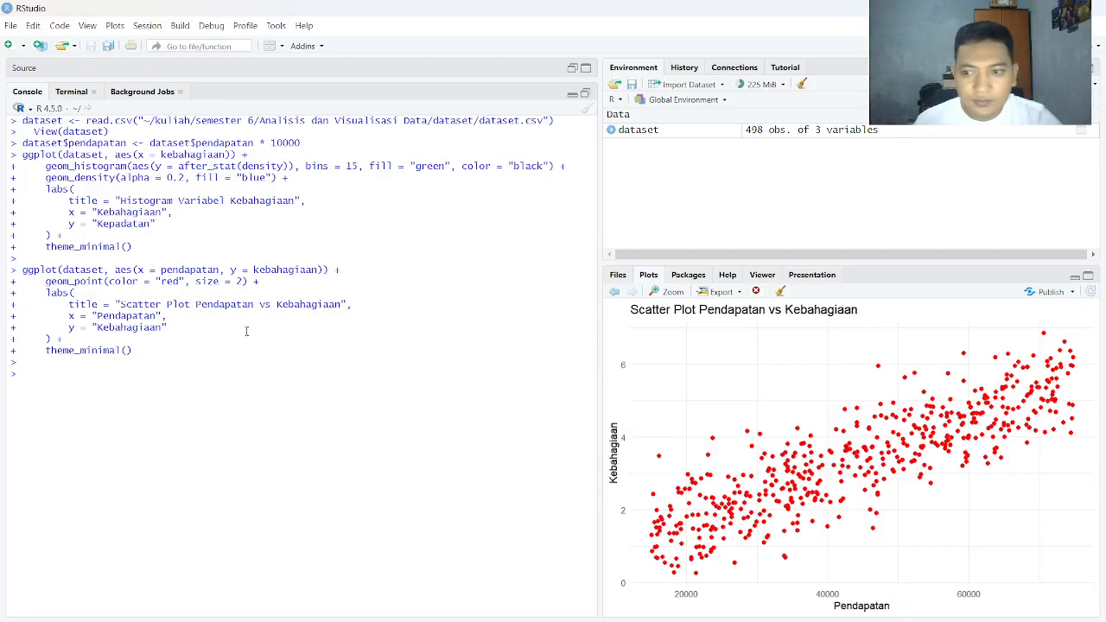
key(alt+Tab)
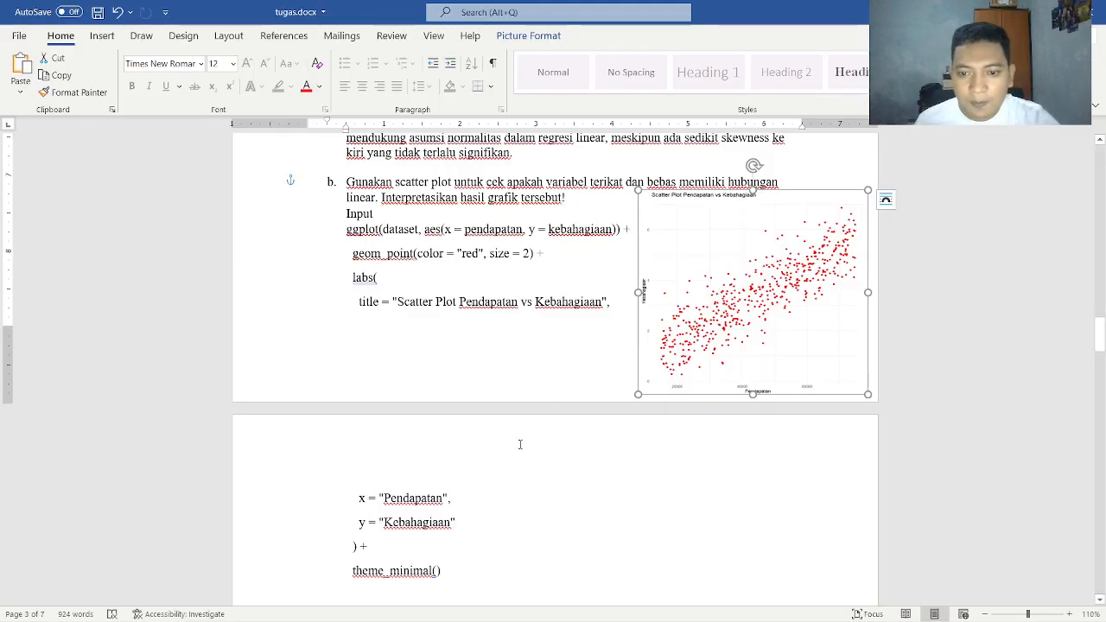
scroll(520, 445, down, 5)
Switch to the assignment PDF and read task c about simple linear regression
key(alt+Tab)
key(alt+Tab)
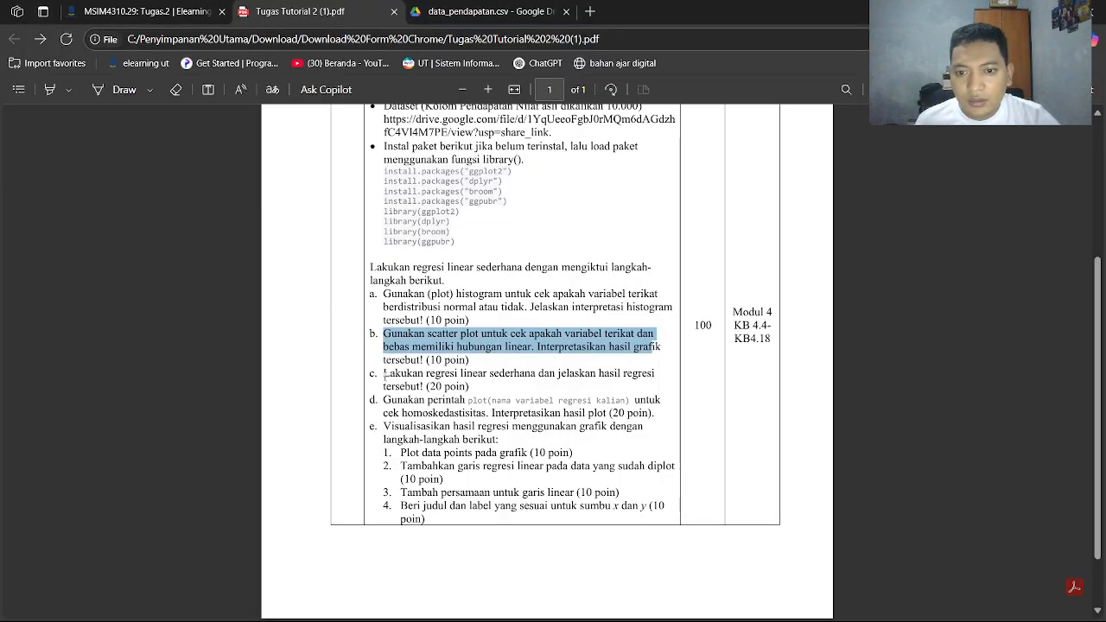
click(385, 374)
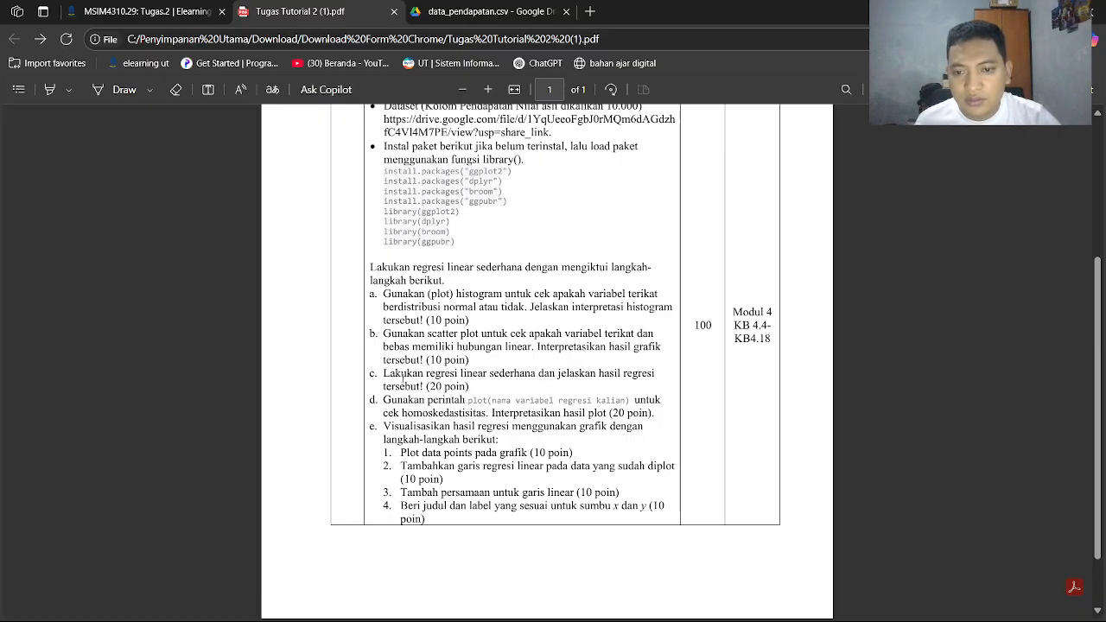
Copy task c's code from tugas.docx and run model <- lm(kebahagiaan ~ pendapatan, data = dataset) and summary(model) in the RStudio console
key(alt+Tab)
scroll(359, 258, down, 4)
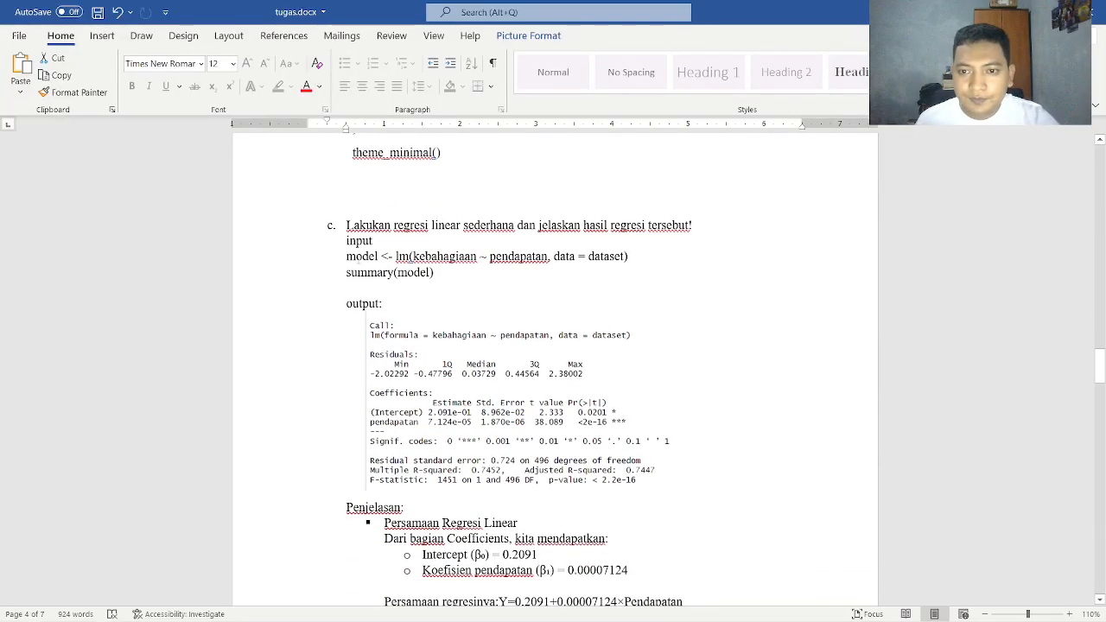
drag(347, 256, 443, 277)
key(ctrl+c)
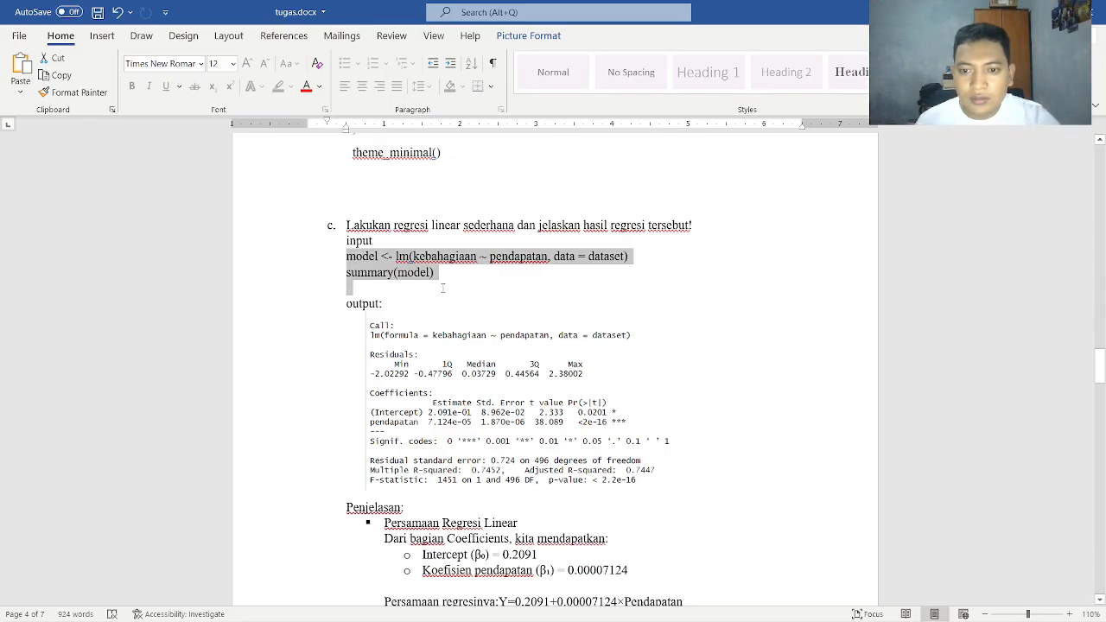
key(alt+Tab)
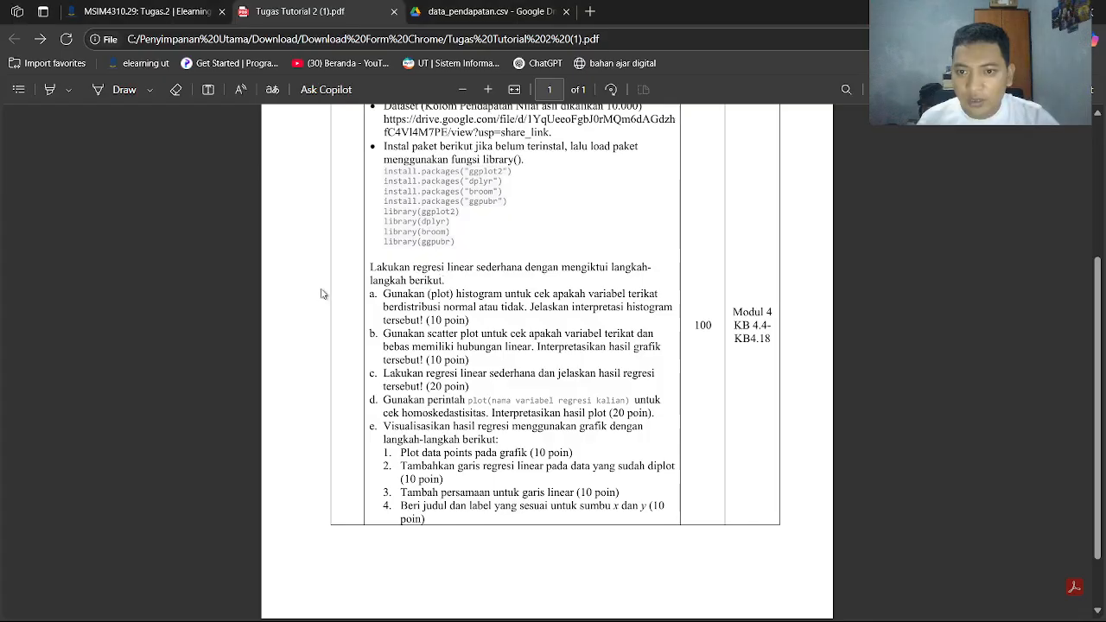
key(alt+Tab)
key(Tab)
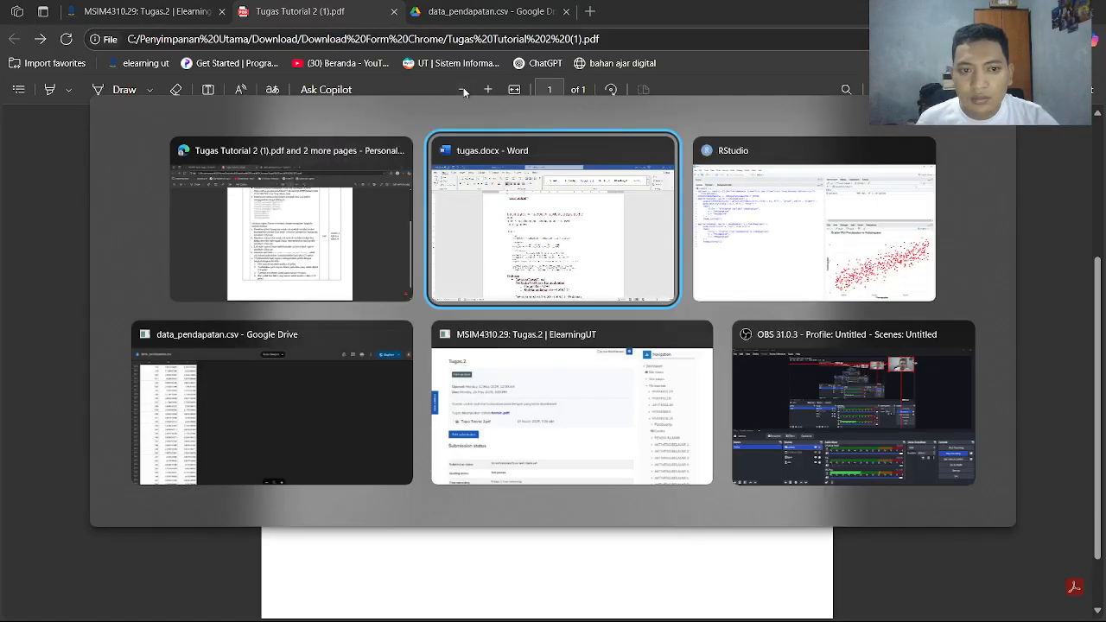
key(ctrl+v)
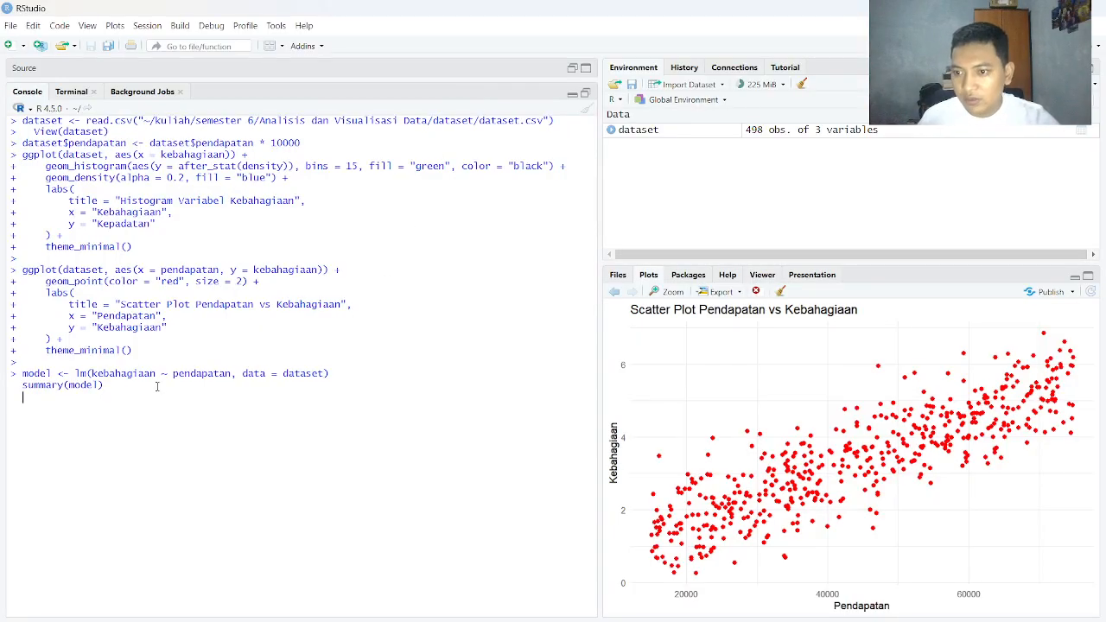
key(Return)
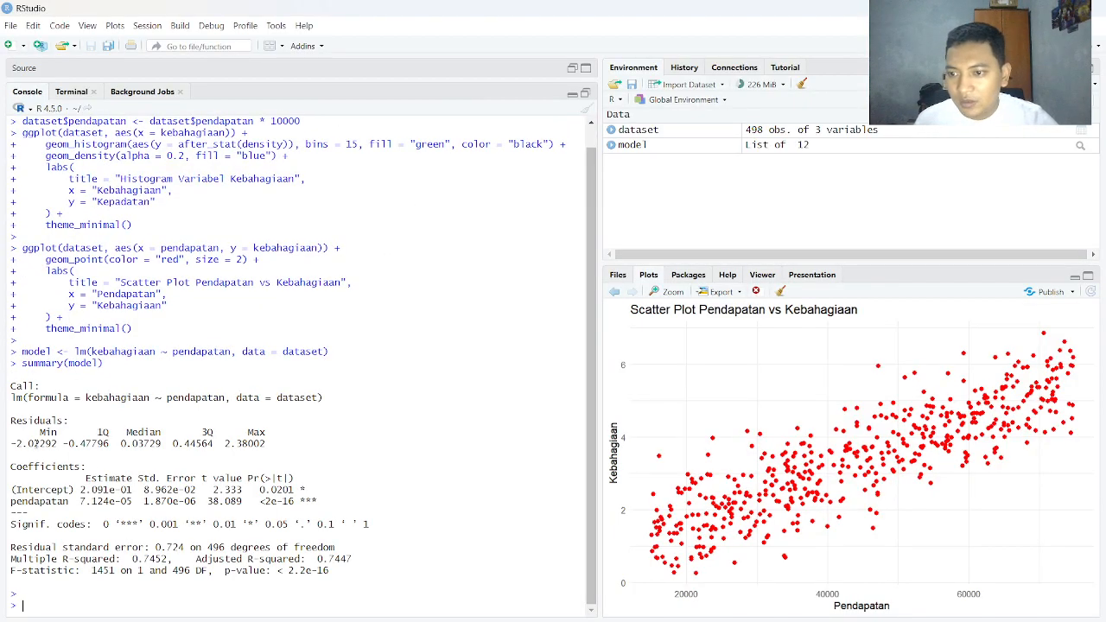
Return to tugas.docx and read task c's regression output and the Persamaan Regresi Linear explanation with its Artinya points
key(alt+Tab)
key(alt+Tab)
key(Tab)
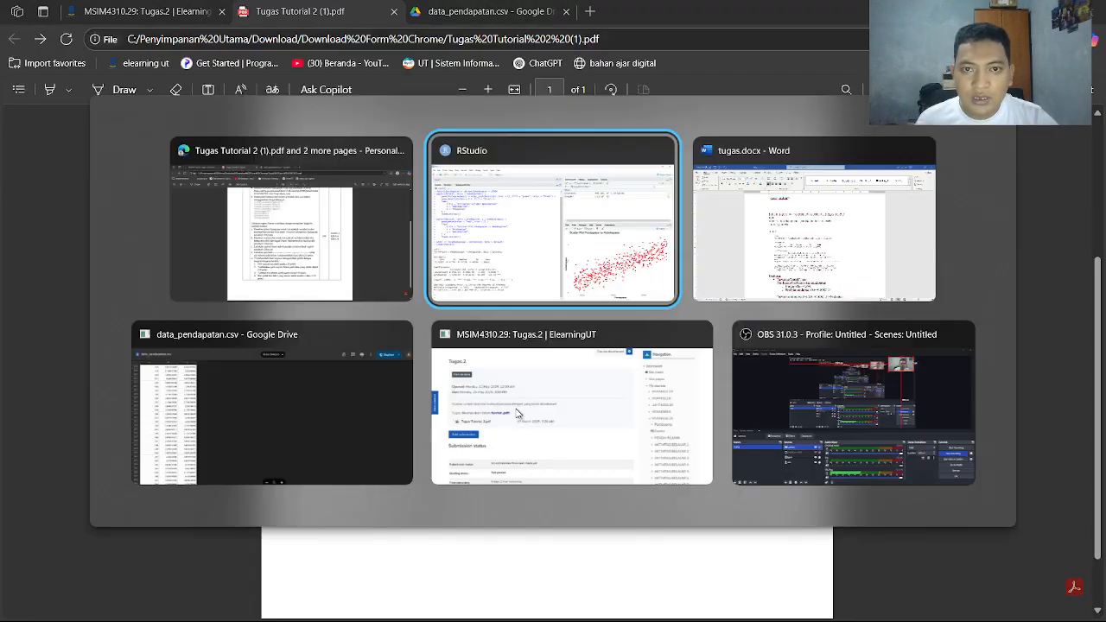
scroll(485, 446, down, 1)
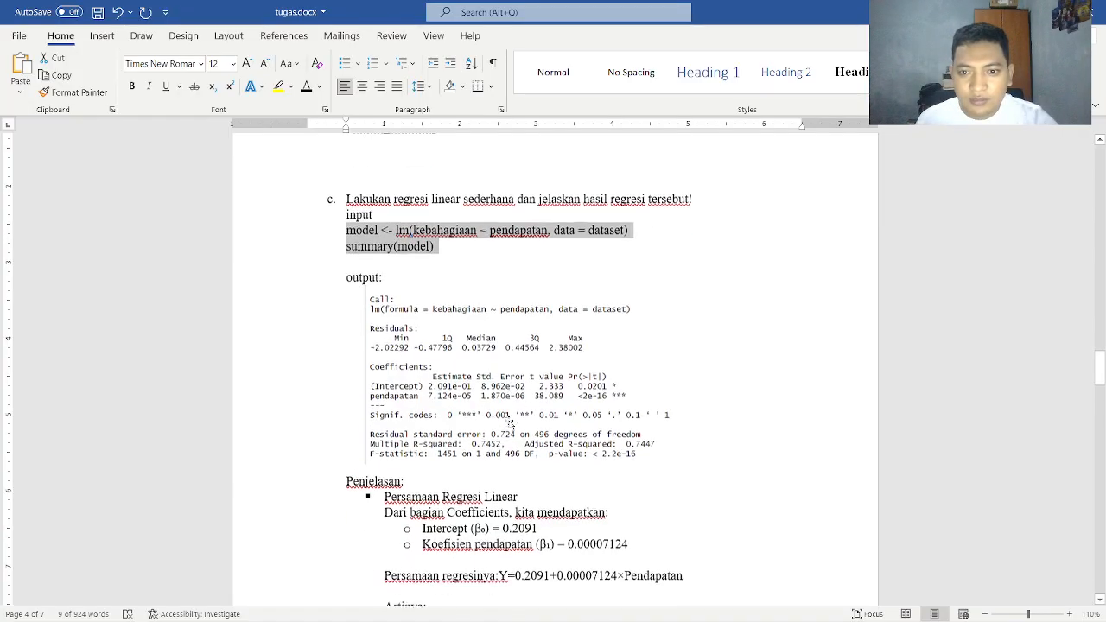
scroll(484, 367, down, 3)
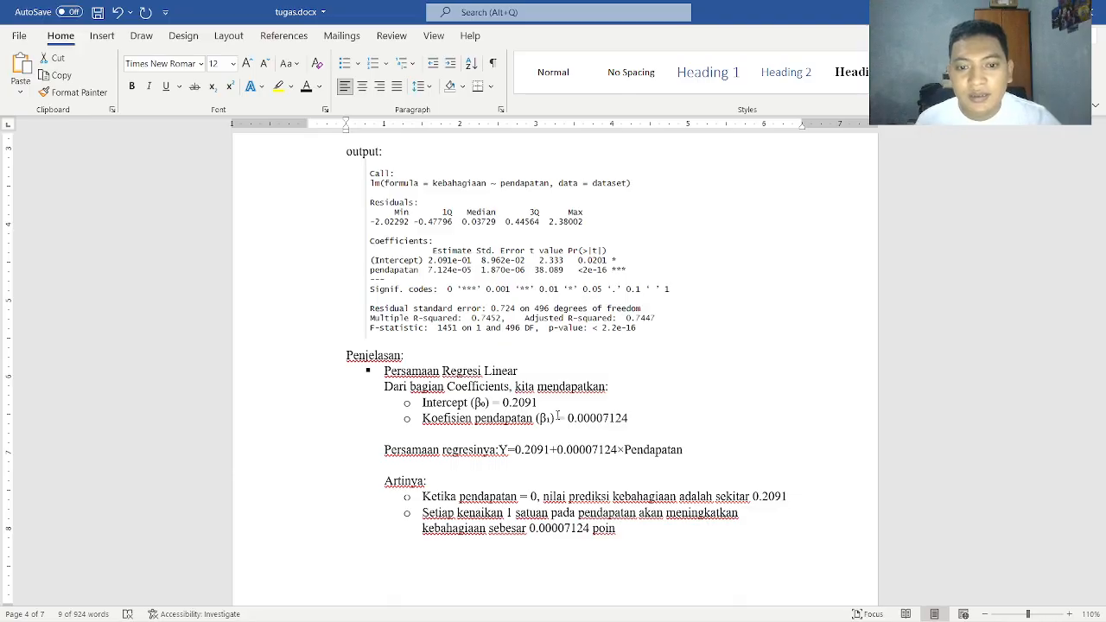
scroll(557, 416, down, 1)
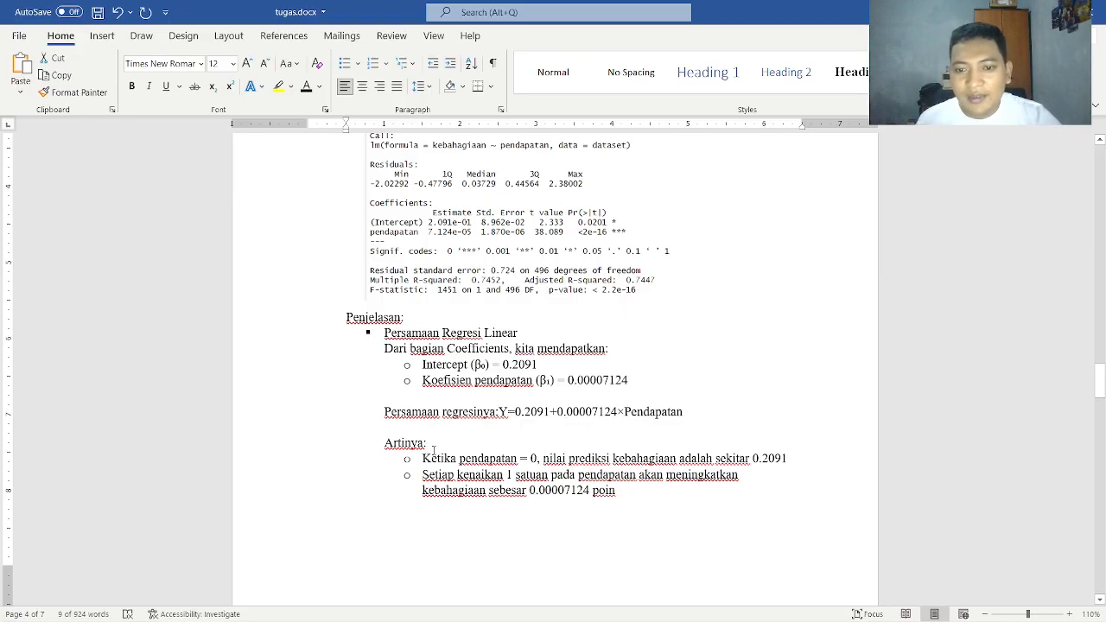
scroll(441, 458, down, 2)
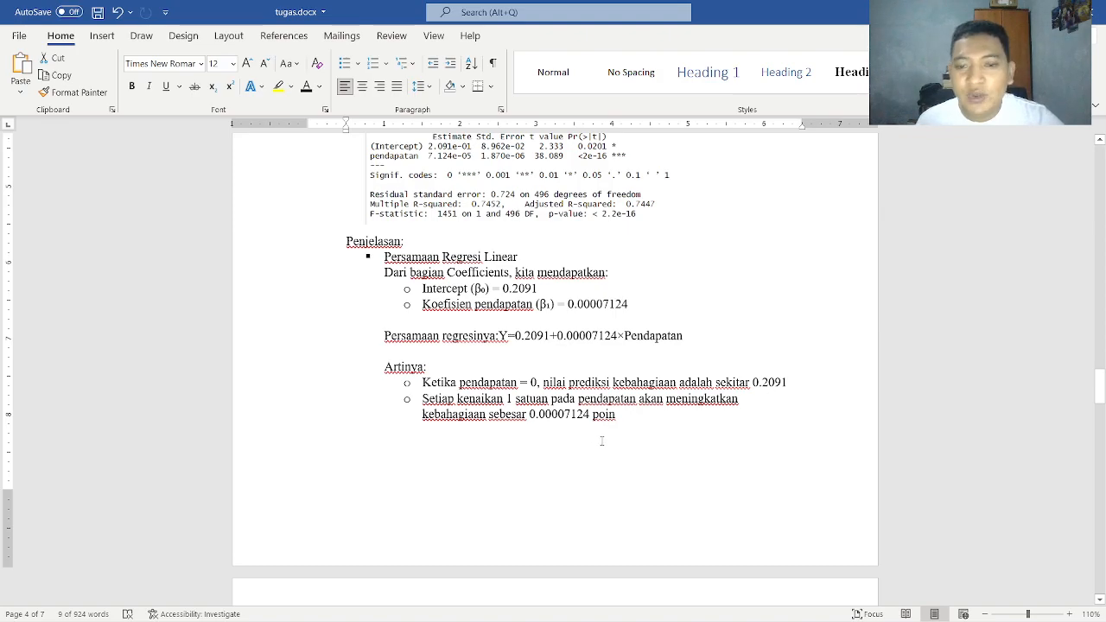
Read the Signifikansi Koefisien and Koefisien Determinasi (R-squared) points, including the interpretation of the explained variation in kebahagiaan
scroll(603, 441, down, 3)
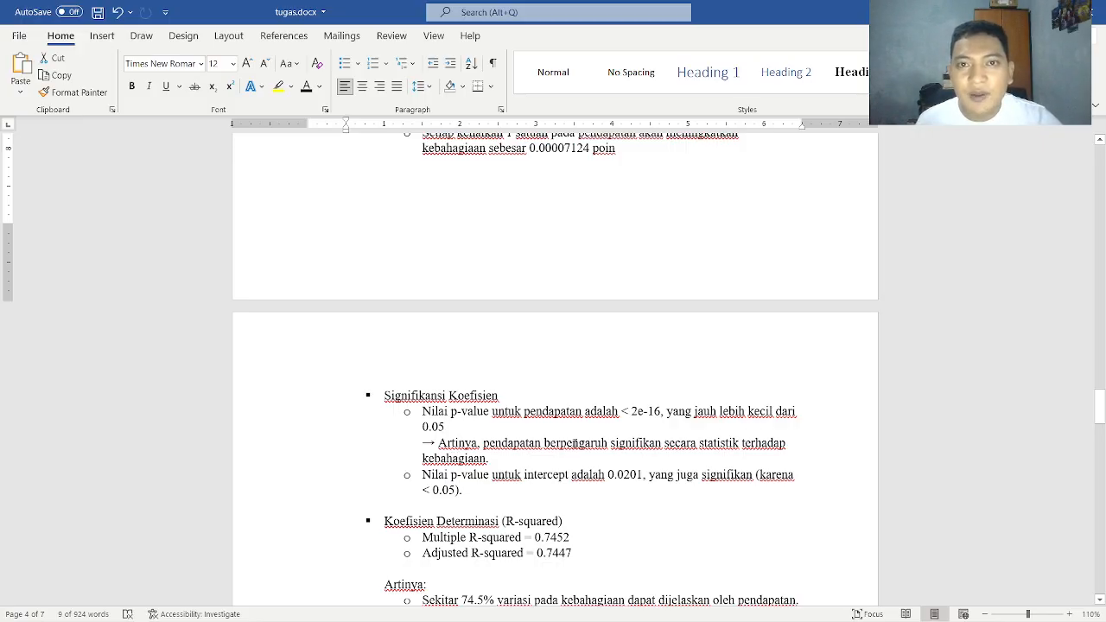
scroll(574, 444, down, 1)
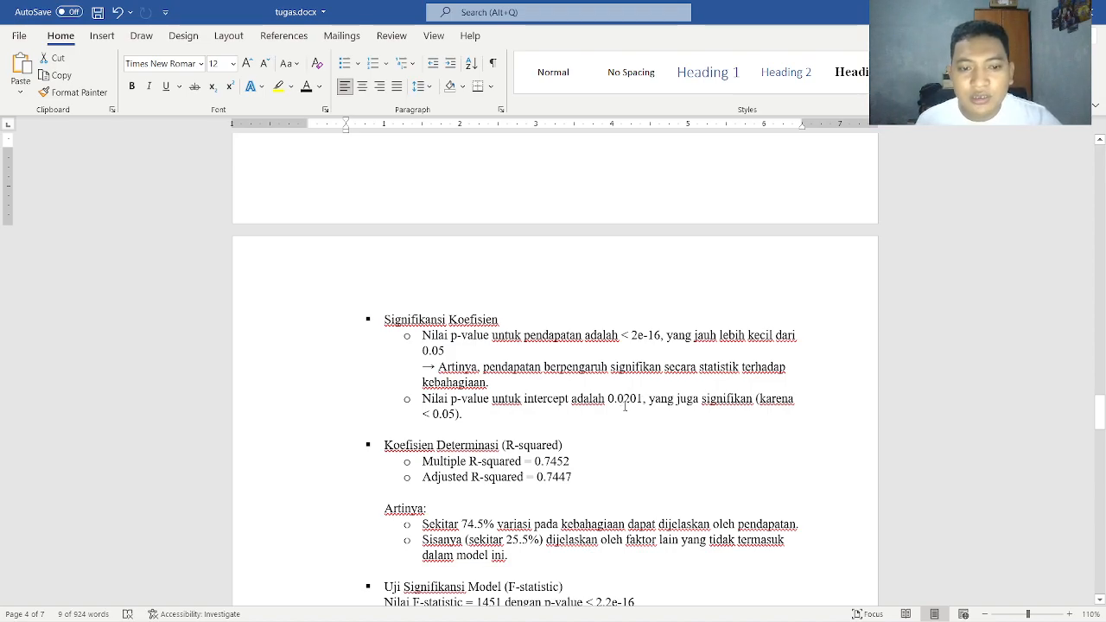
scroll(658, 393, down, 1)
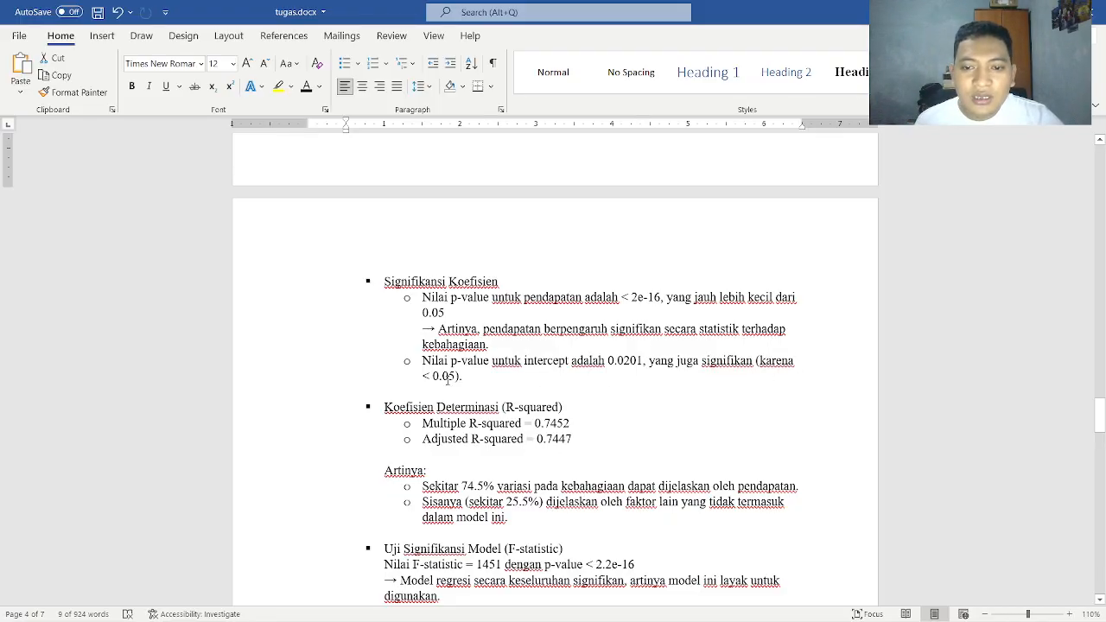
scroll(443, 376, down, 2)
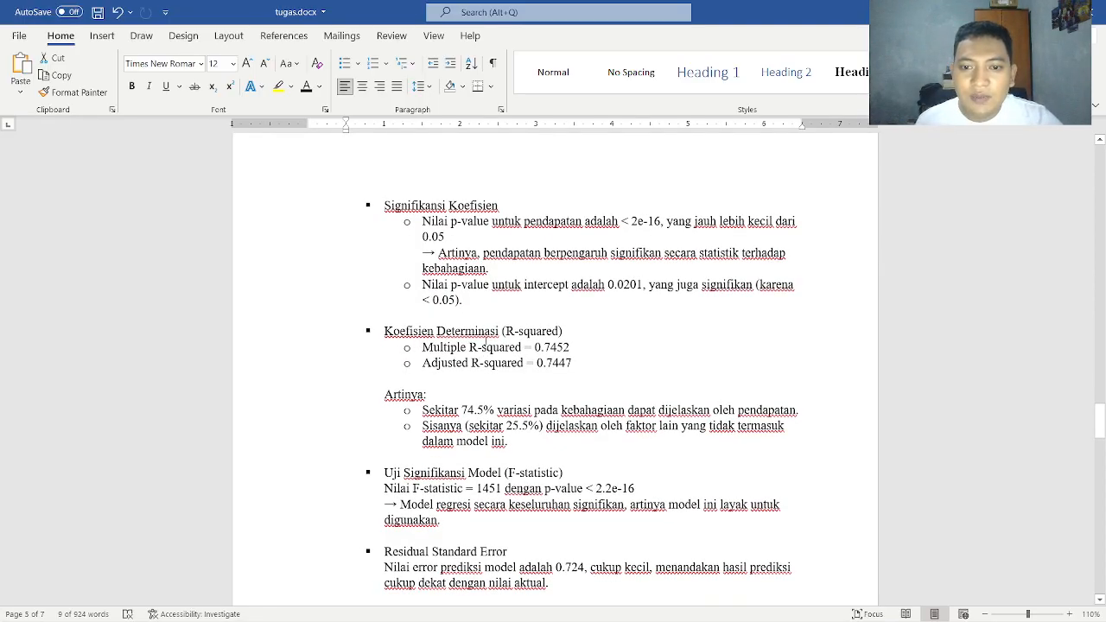
scroll(442, 323, down, 1)
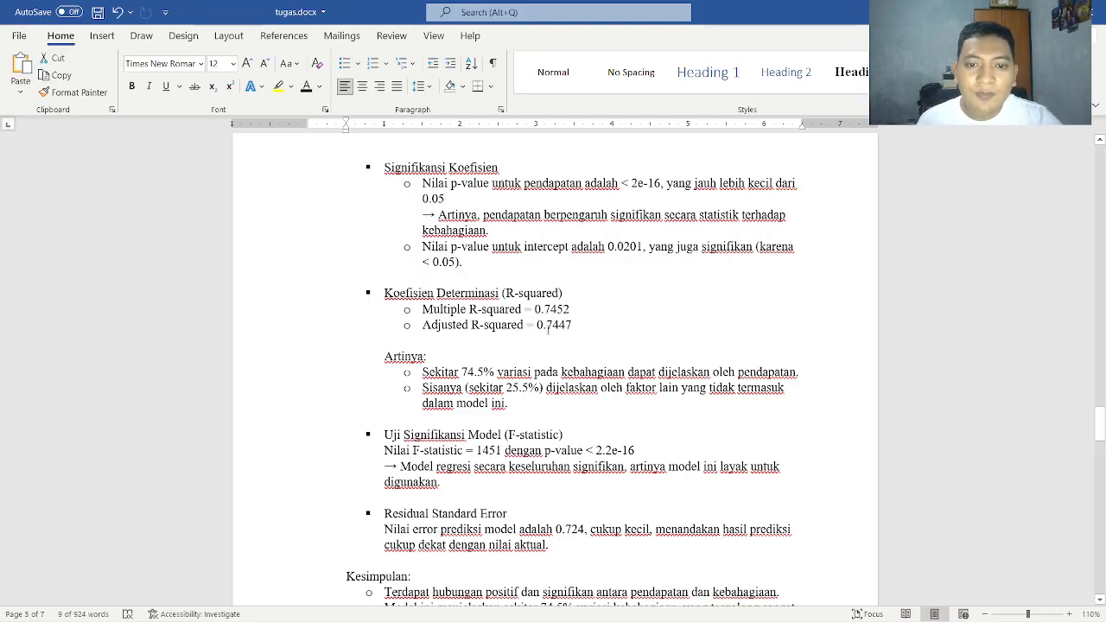
scroll(547, 329, down, 2)
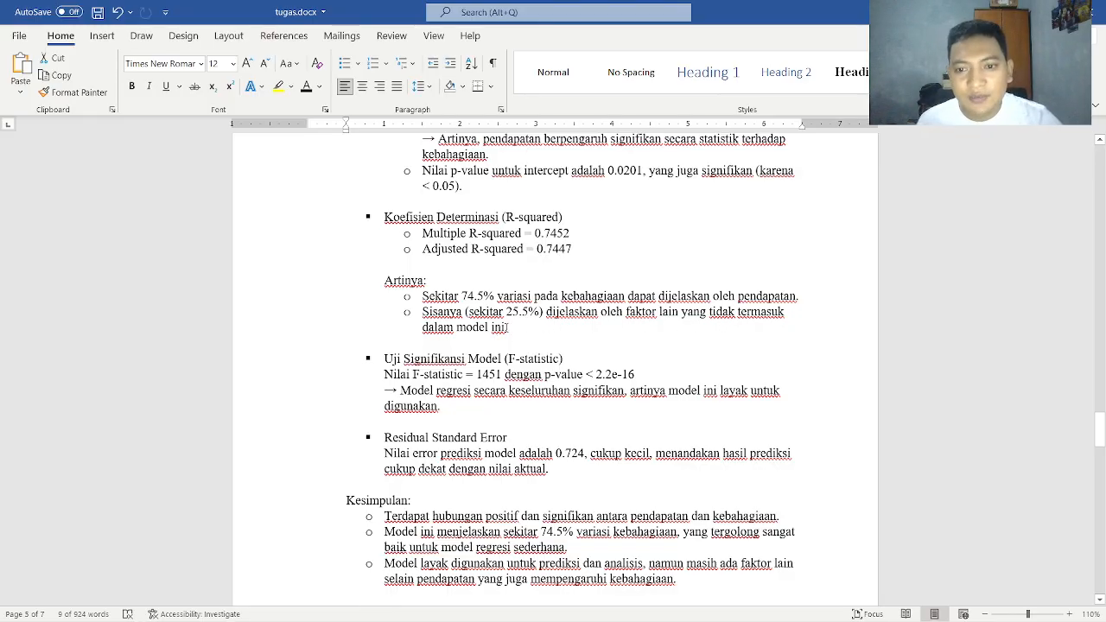
Read the F-statistic and Residual Standard Error points and the Kesimpulan of task c, up to the start of task d
scroll(497, 339, down, 2)
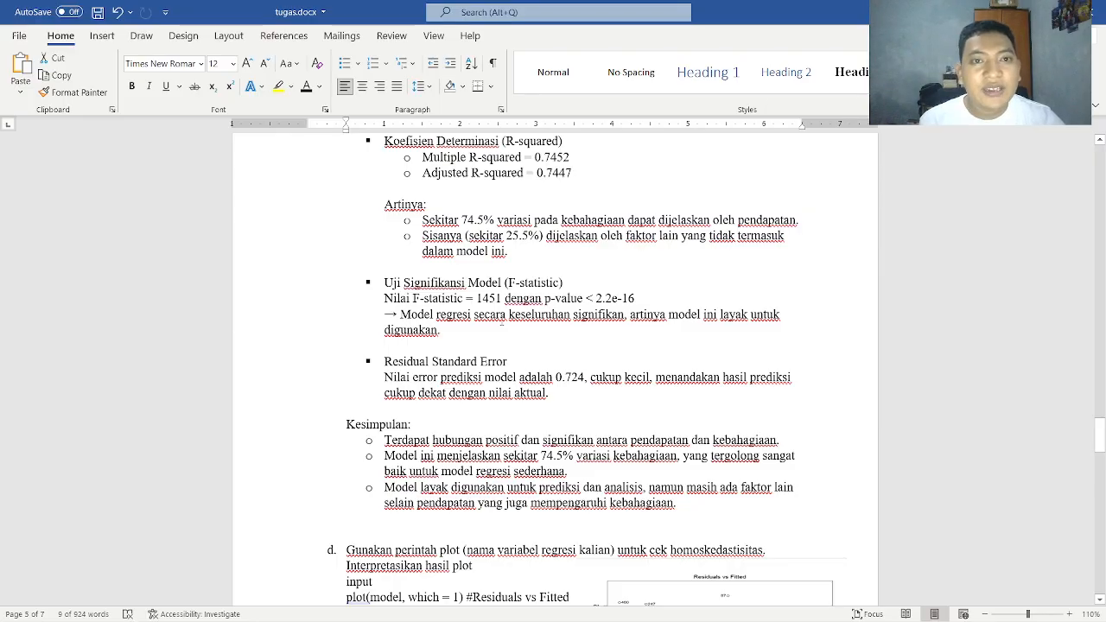
scroll(504, 324, down, 1)
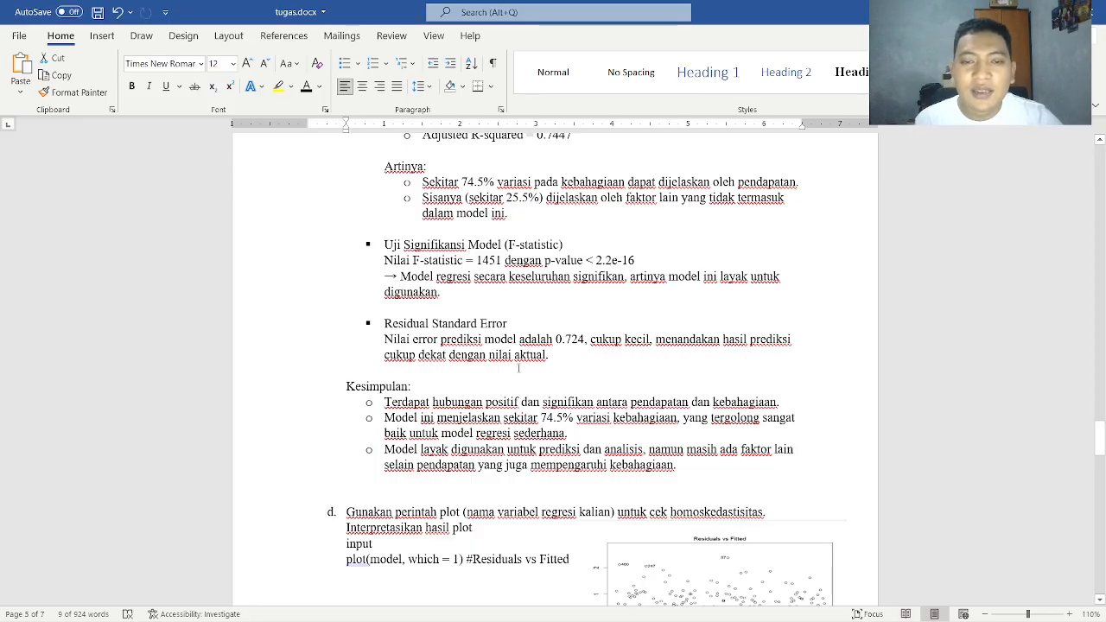
scroll(518, 368, down, 2)
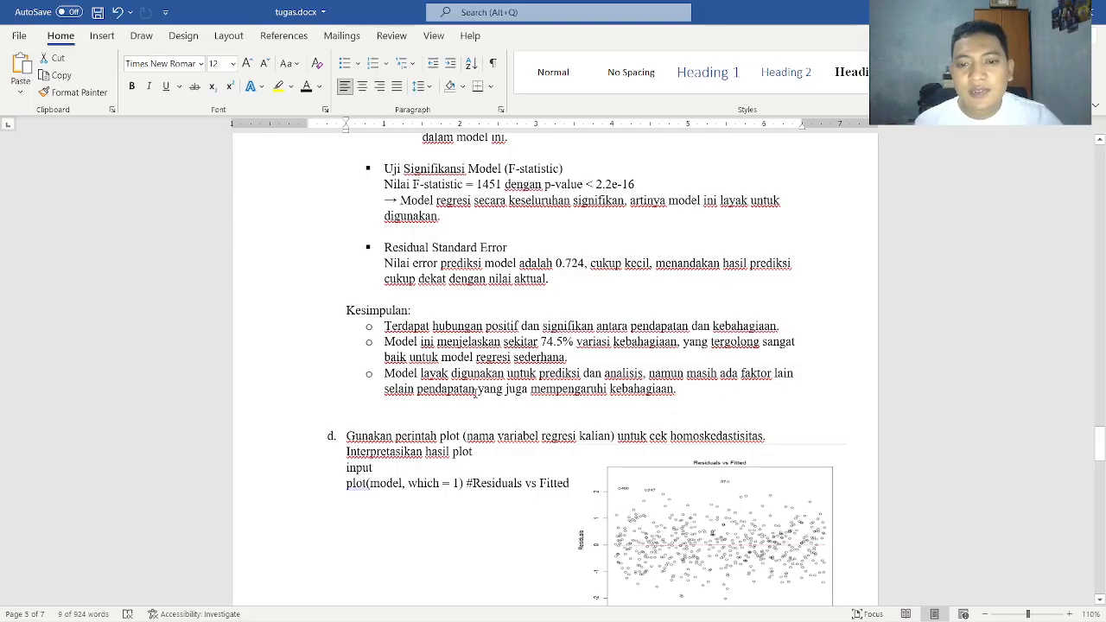
scroll(531, 396, down, 2)
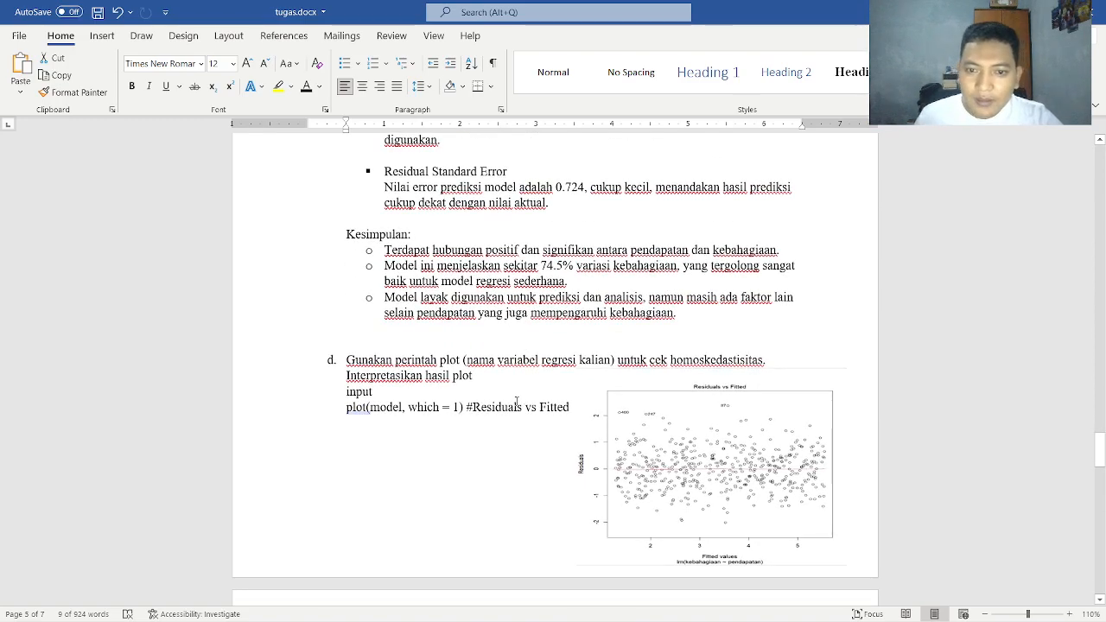
Check the wording of task d in the Tugas Tutorial 2 (1).pdf assignment and return to task d in tugas.docx
key(alt+Tab)
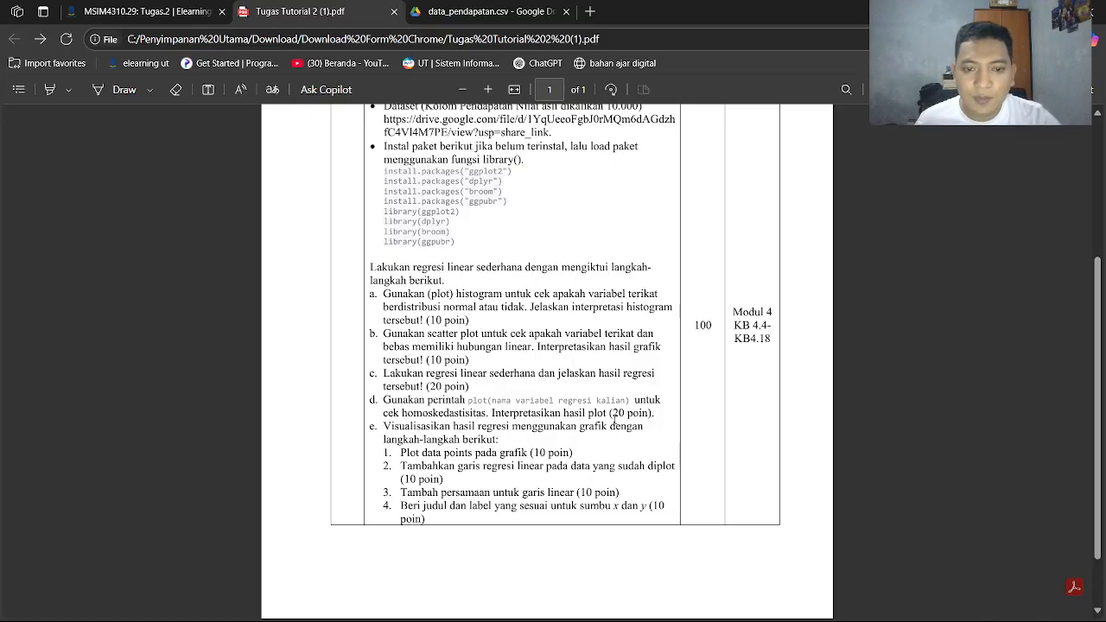
key(alt+Tab)
scroll(519, 363, down, 5)
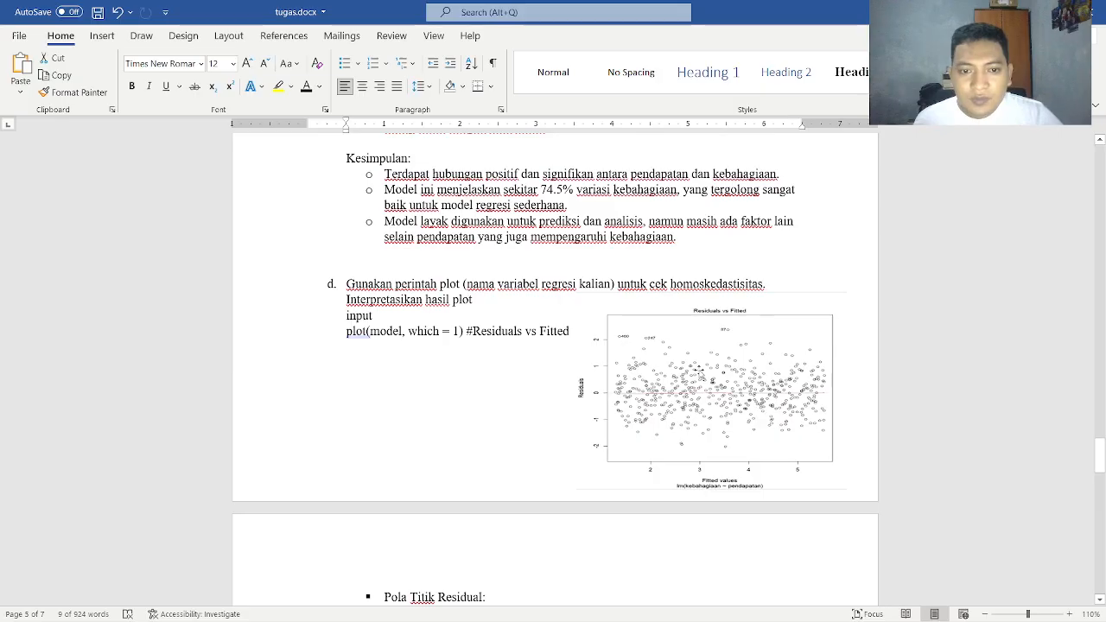
Copy task d's plot(model, which = 1) line in tugas.docx, moving the Residuals vs Fitted image away and back beside the code
drag(698, 264, 709, 543)
drag(354, 186, 572, 175)
key(ctrl+c)
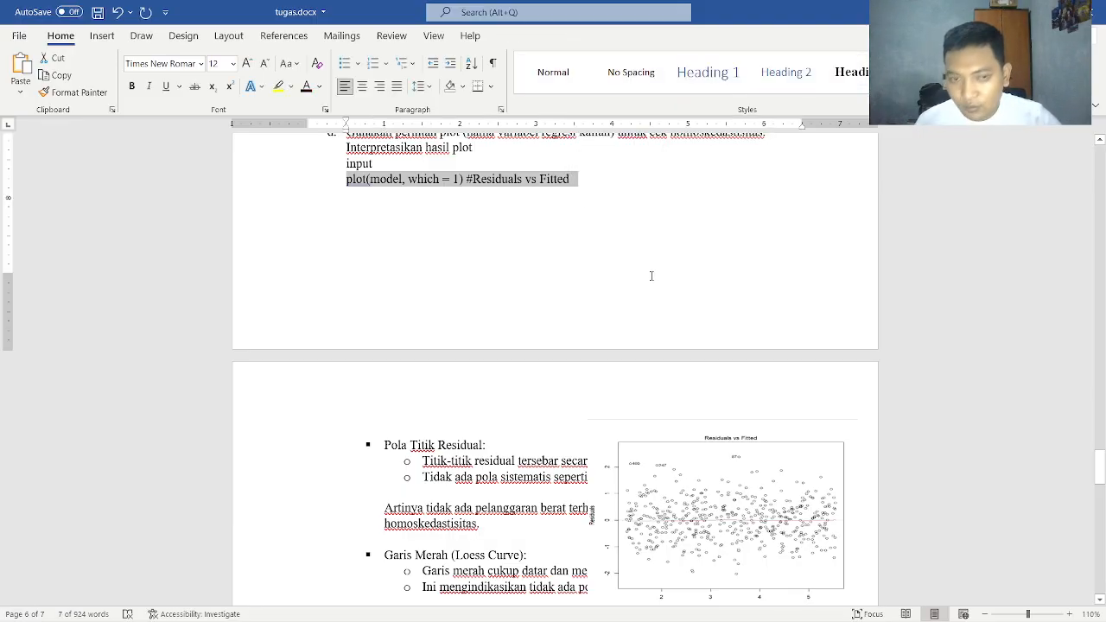
key(ctrl+z)
drag(726, 253, 721, 213)
Switch to RStudio and run plot(model, which = 1) #Residuals vs Fitted in the console
key(alt+Tab)
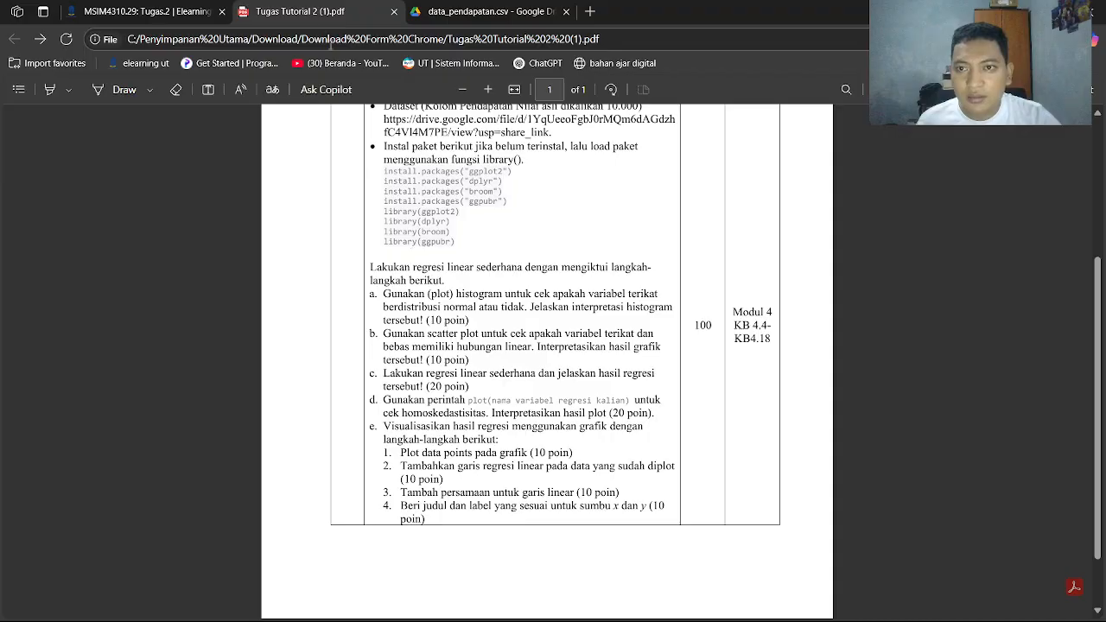
key(alt+Tab)
key(Tab)
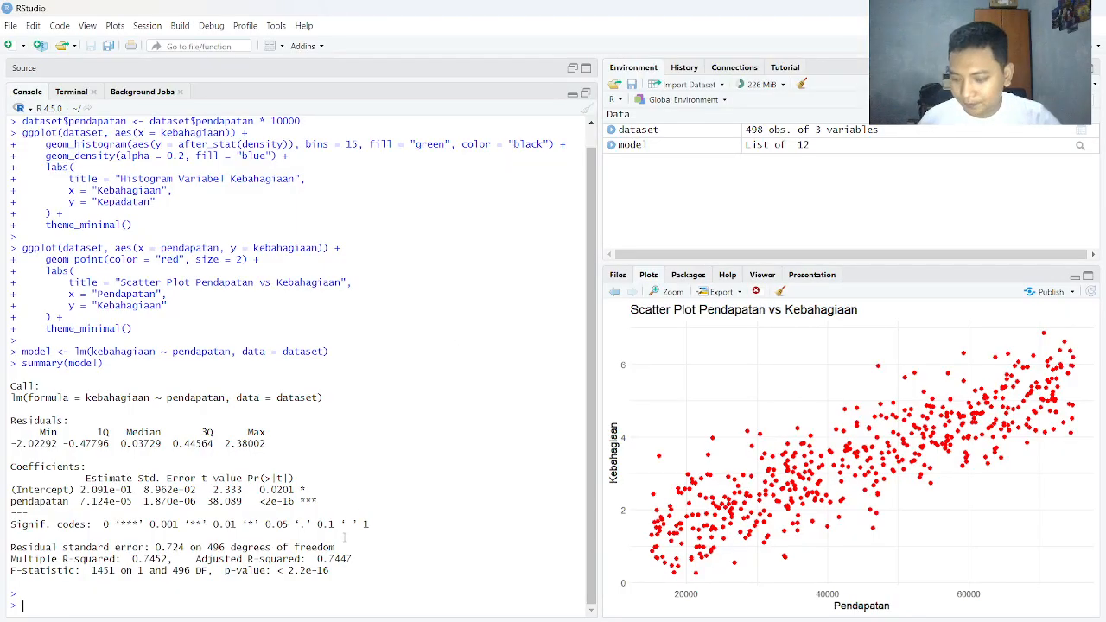
key(ctrl+v)
key(Return)
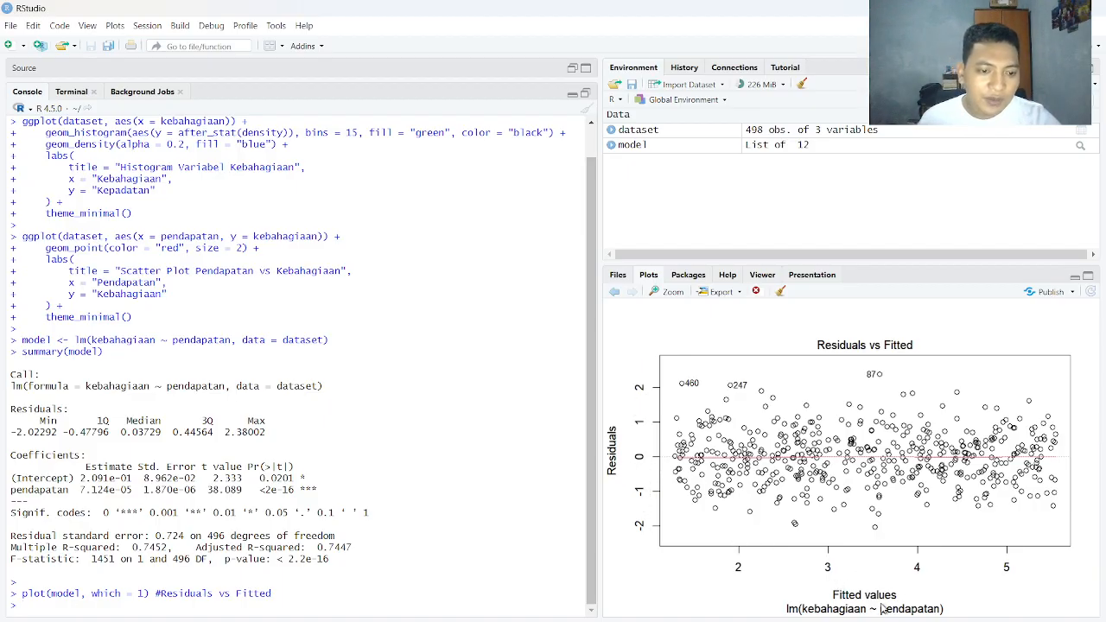
Return to tugas.docx and read the Pola Titik Residual points alongside task d's Residuals vs Fitted plot
key(alt+Tab)
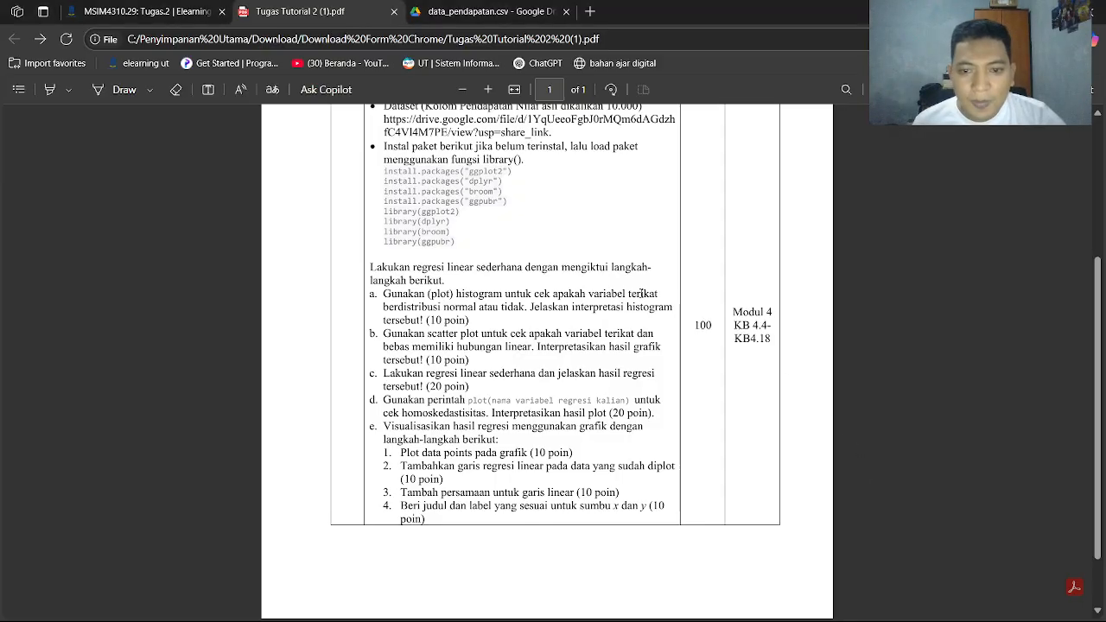
key(alt+Tab)
key(alt+Tab)
scroll(549, 329, down, 2)
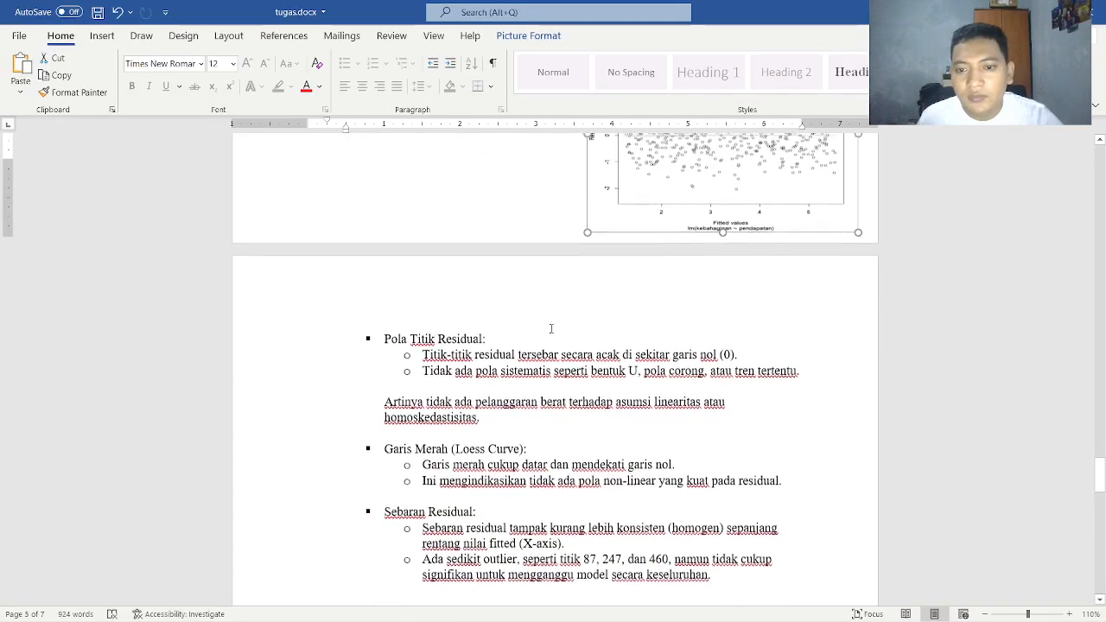
scroll(513, 328, up, 3)
scroll(513, 346, down, 2)
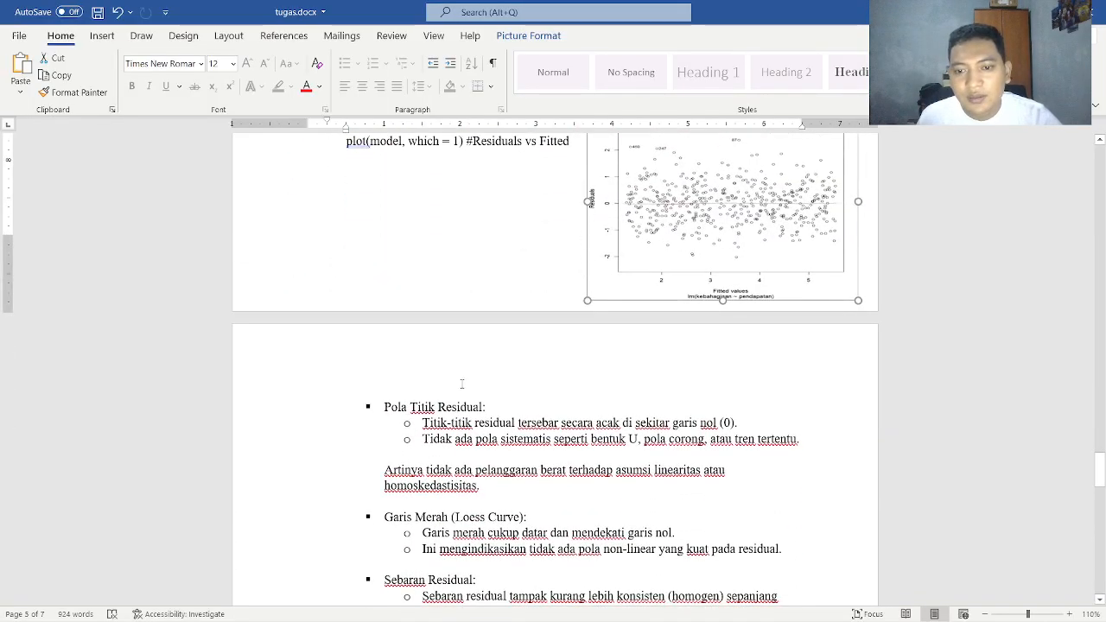
scroll(662, 341, up, 2)
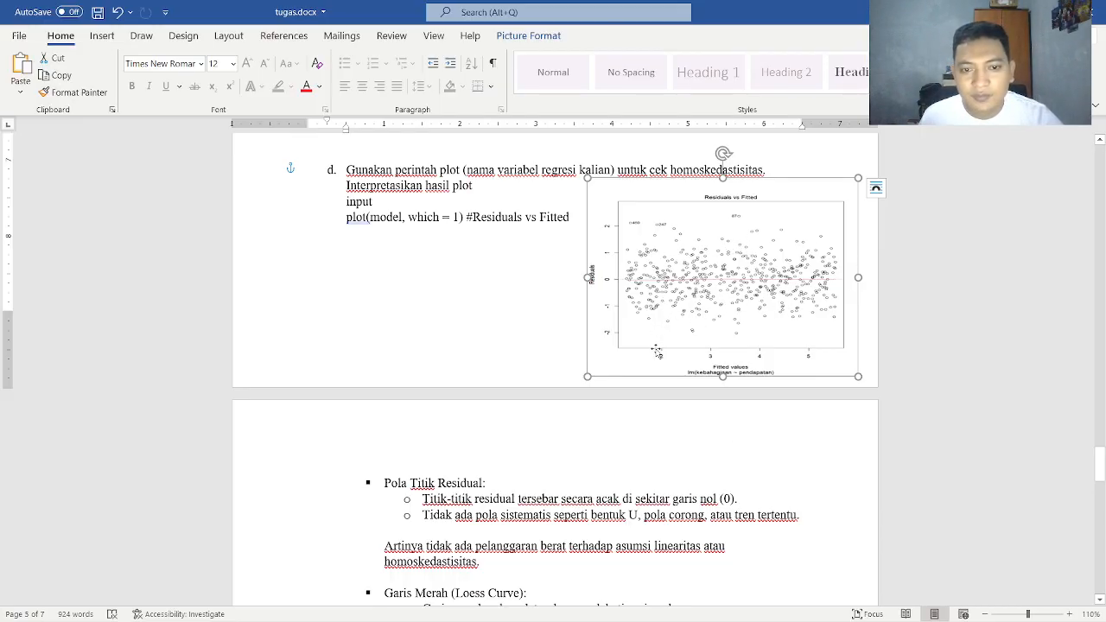
scroll(471, 482, down, 1)
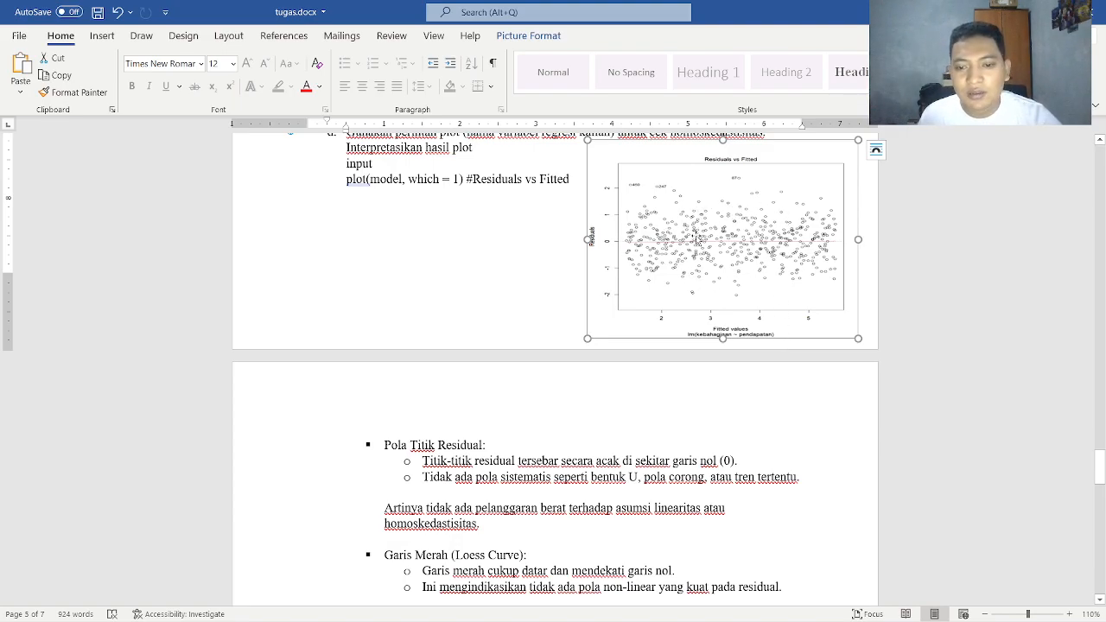
scroll(696, 237, down, 2)
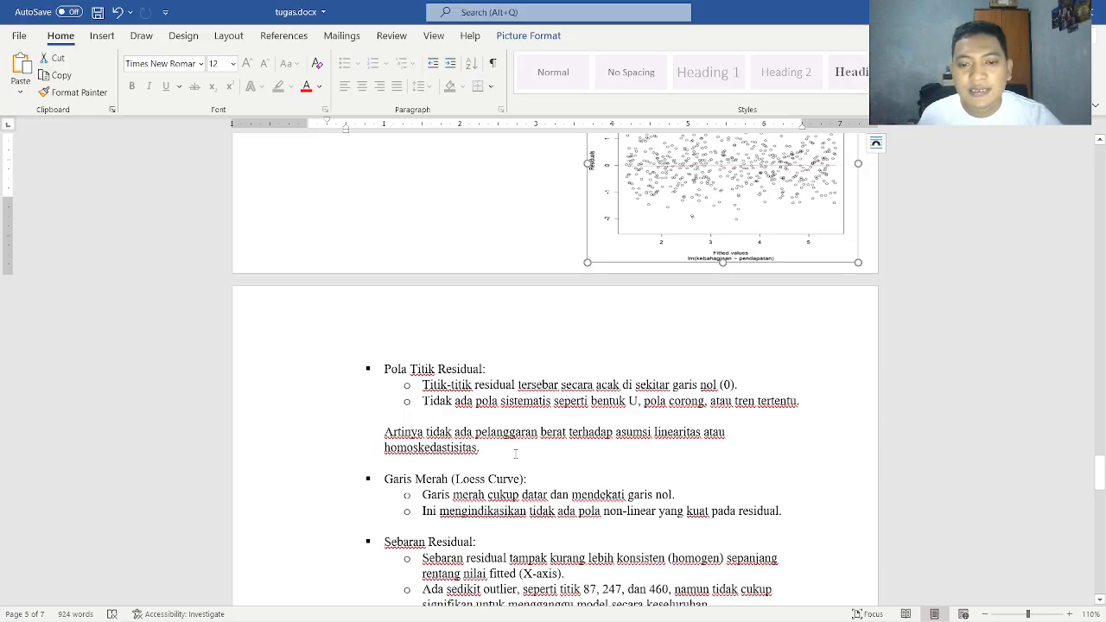
Read the Garis Merah (Loess Curve) and Sebaran Residual points against the plot, up to the start of task e
scroll(514, 454, down, 2)
scroll(621, 339, up, 3)
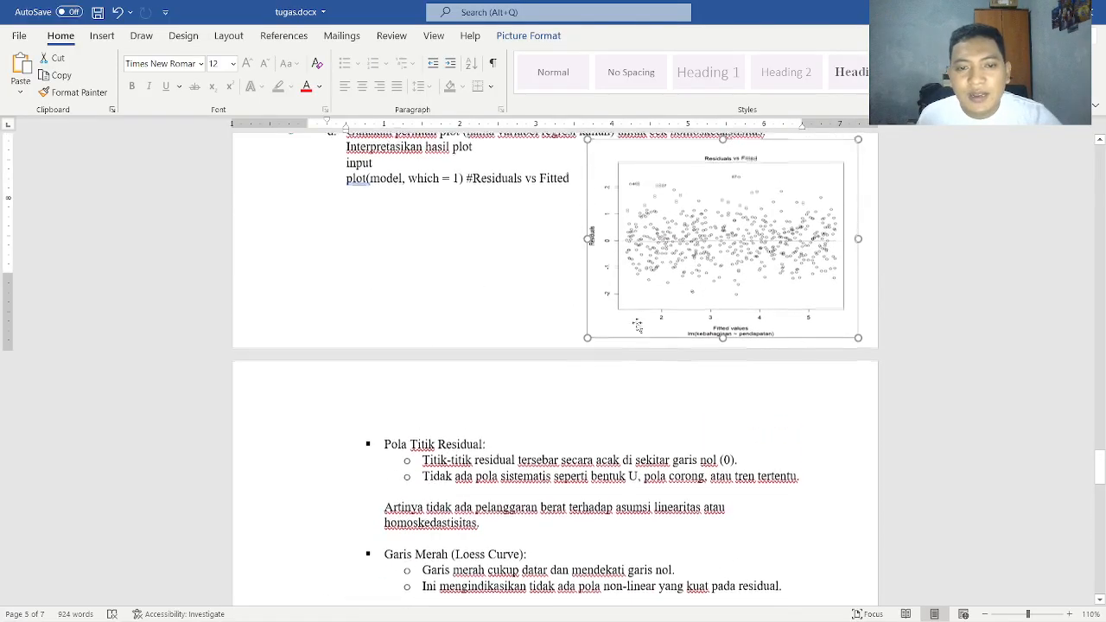
scroll(518, 432, down, 2)
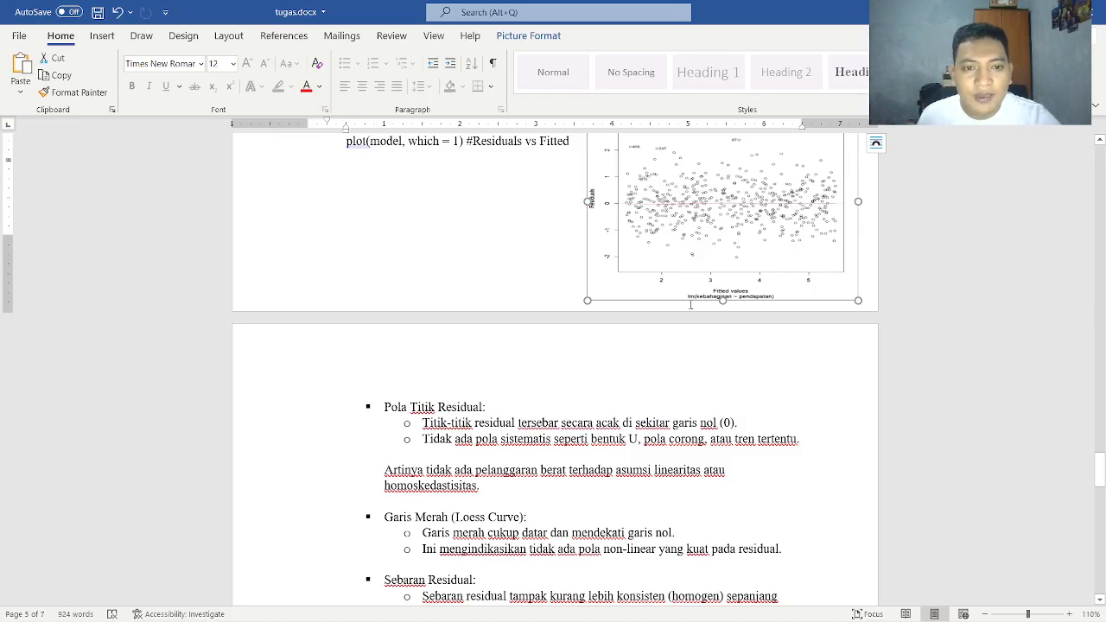
scroll(691, 294, down, 3)
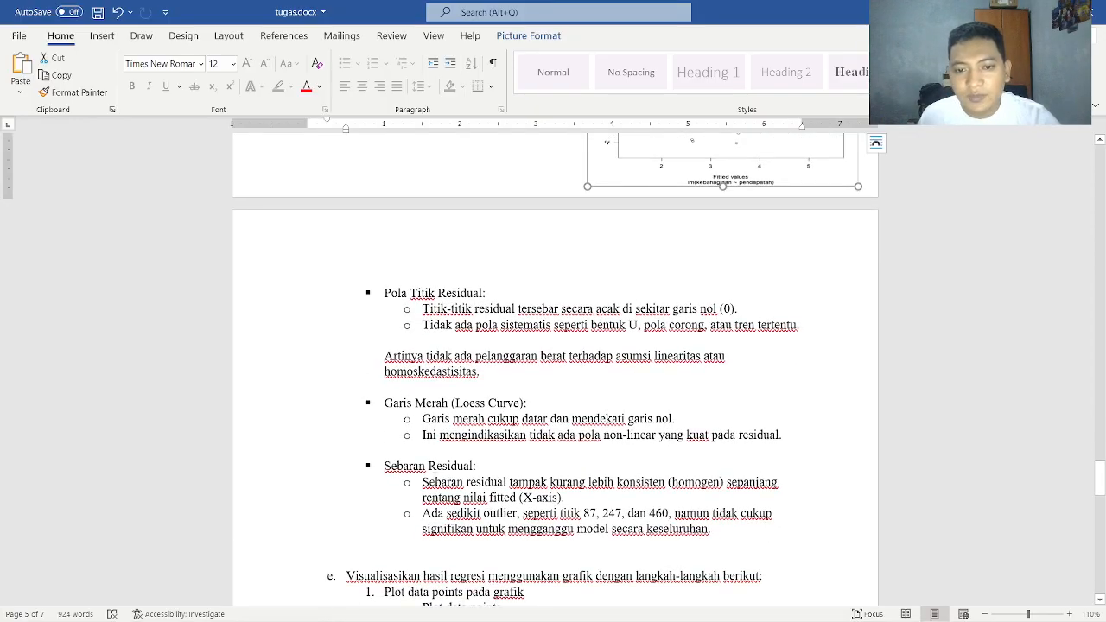
scroll(678, 199, up, 3)
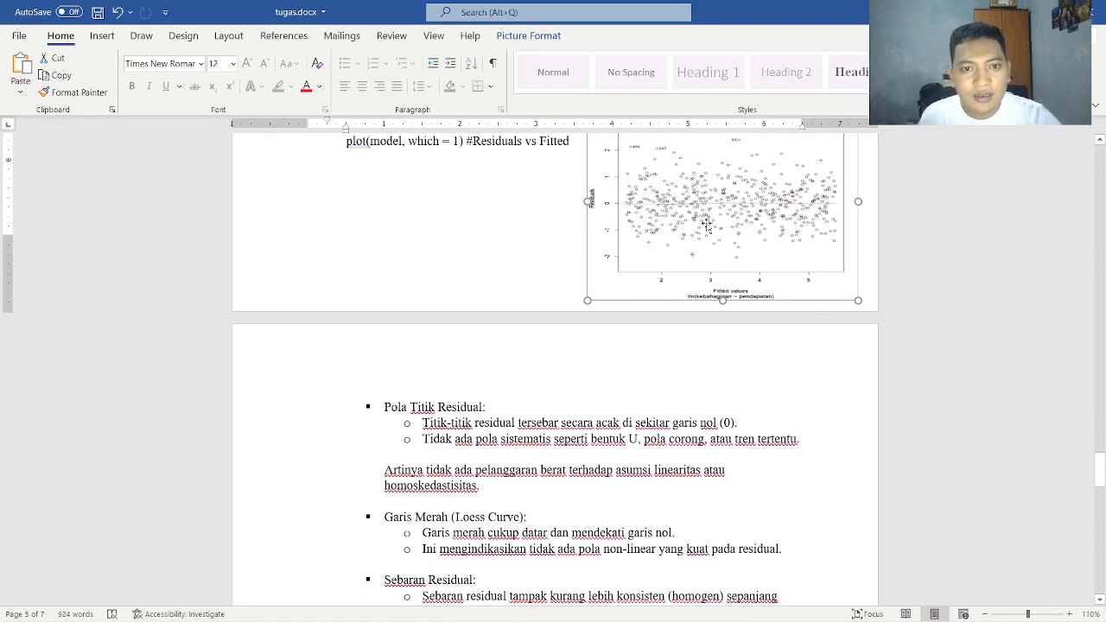
scroll(842, 254, down, 3)
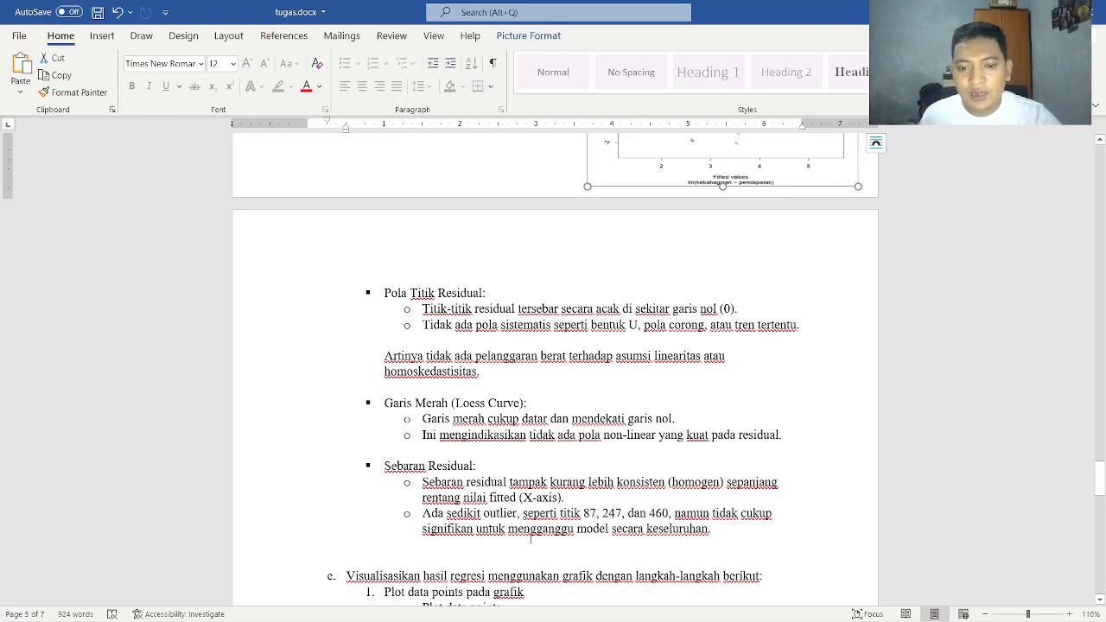
scroll(667, 524, up, 3)
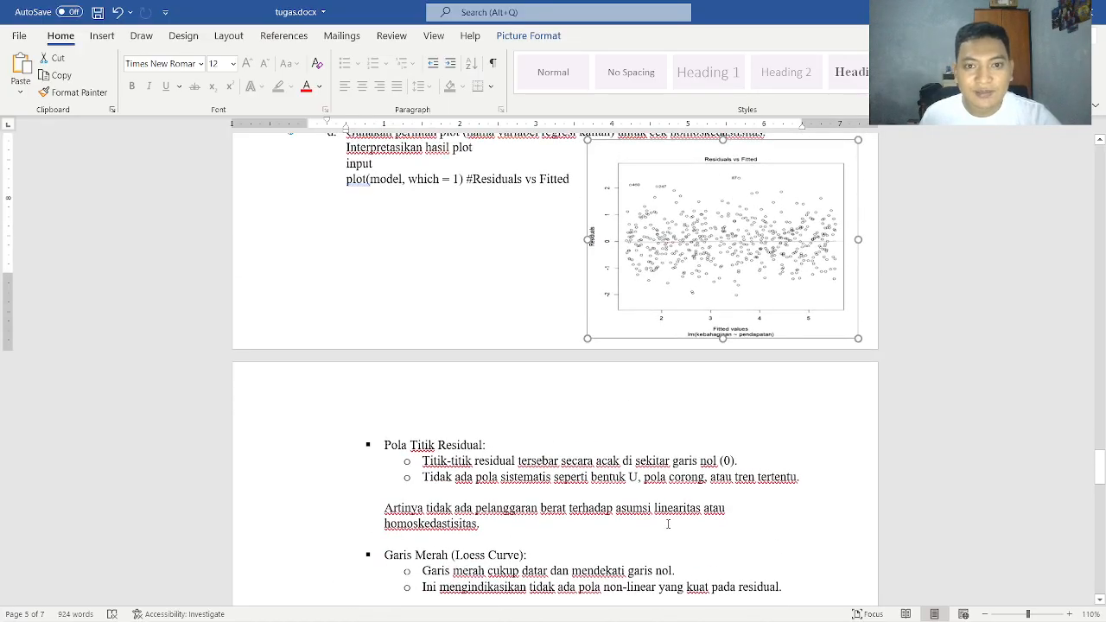
scroll(669, 510, down, 4)
scroll(669, 510, down, 3)
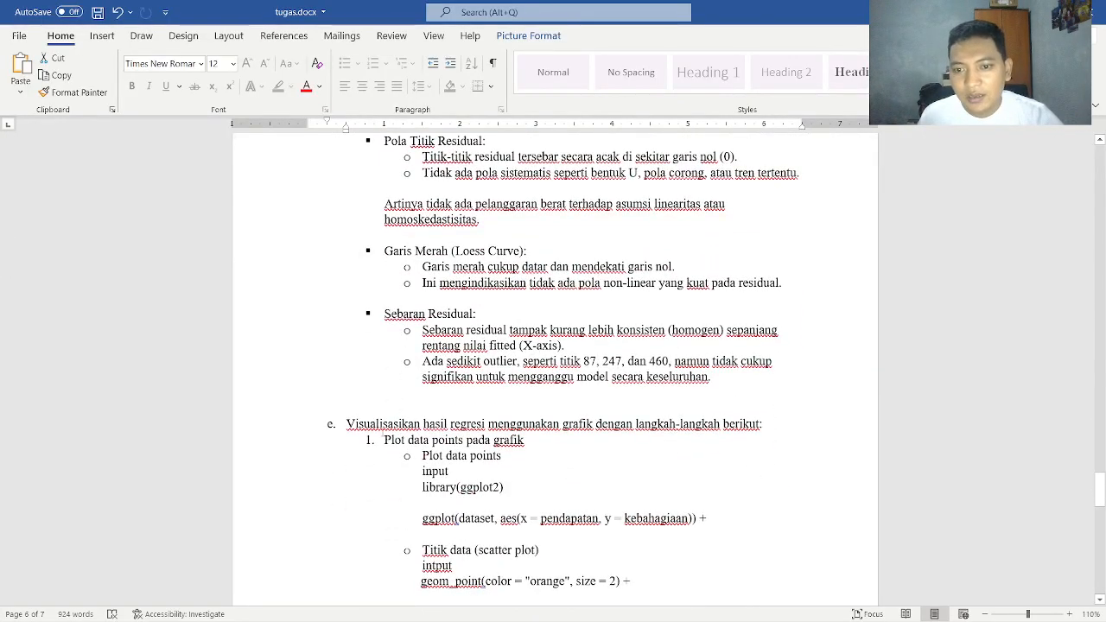
Review task e's four visualisation requirements in the assignment PDF and return to task e in tugas.docx
scroll(390, 428, down, 1)
key(alt+Tab)
key(Tab)
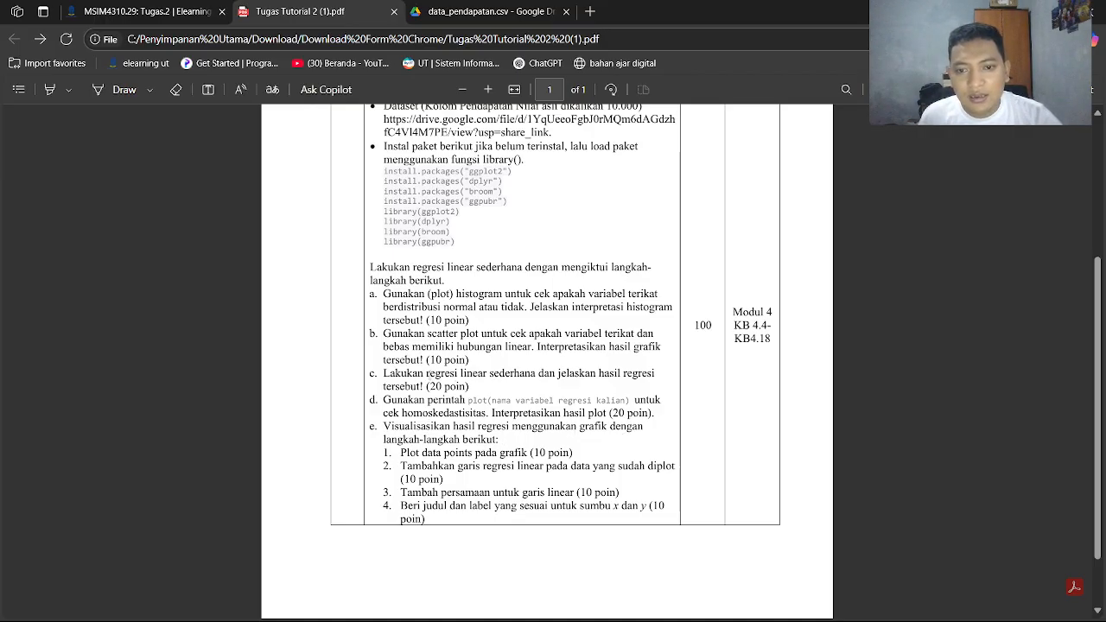
drag(427, 373, 477, 374)
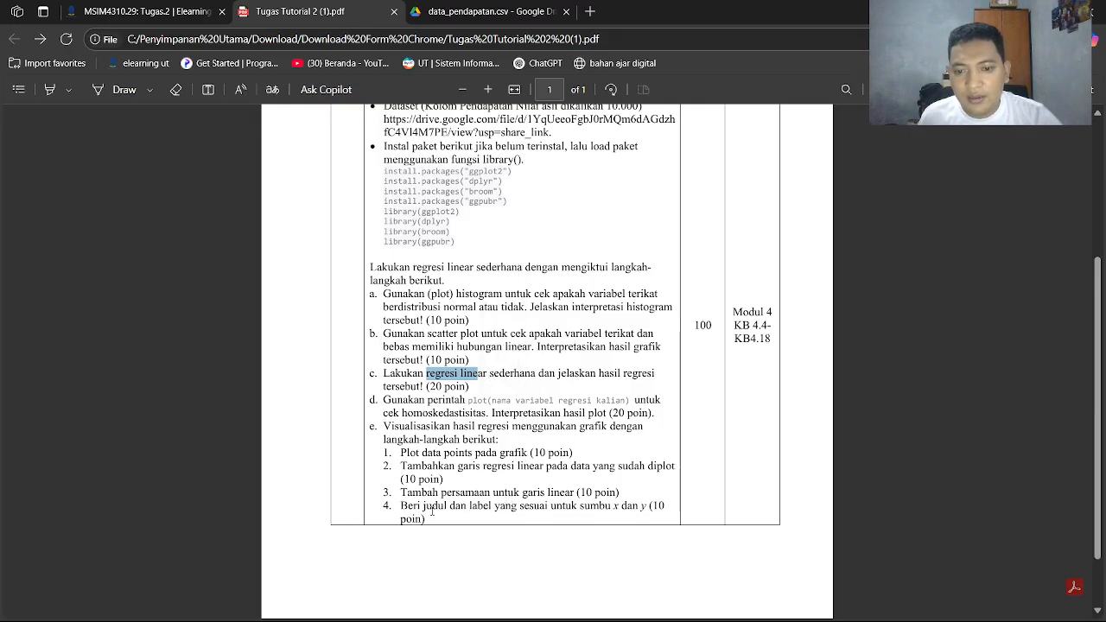
key(alt+Tab)
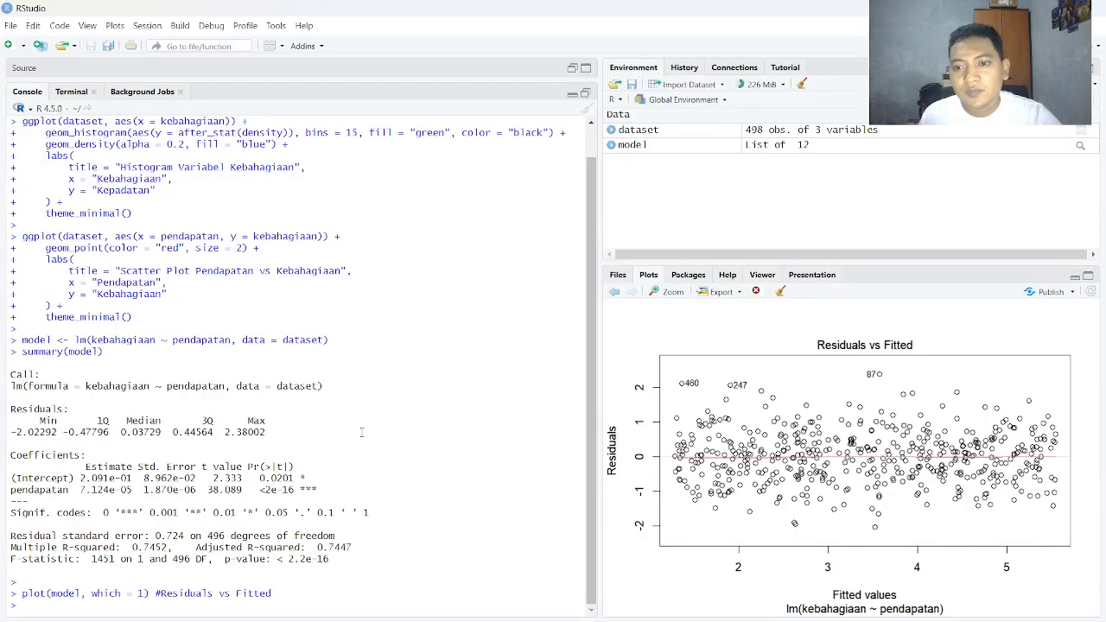
key(alt+Tab)
key(alt+Tab)
key(alt+Tab)
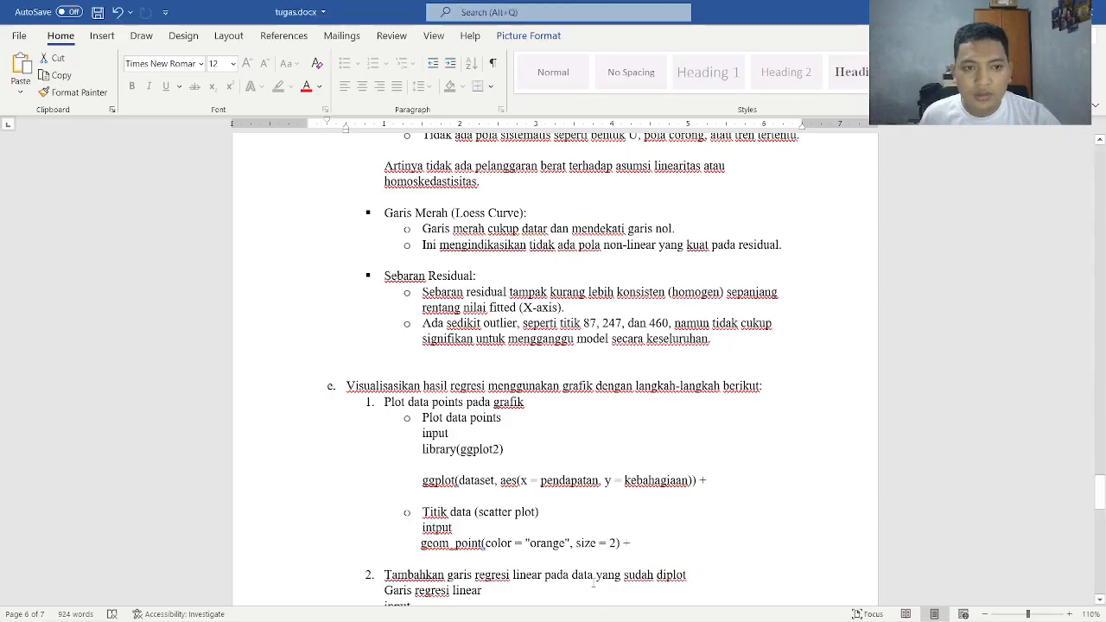
Copy task e's library(ggplot2) and ggplot(dataset, aes(x = pendapatan, y = kebahagiaan)) + code and enter it in the RStudio console
scroll(593, 584, down, 4)
scroll(389, 225, down, 1)
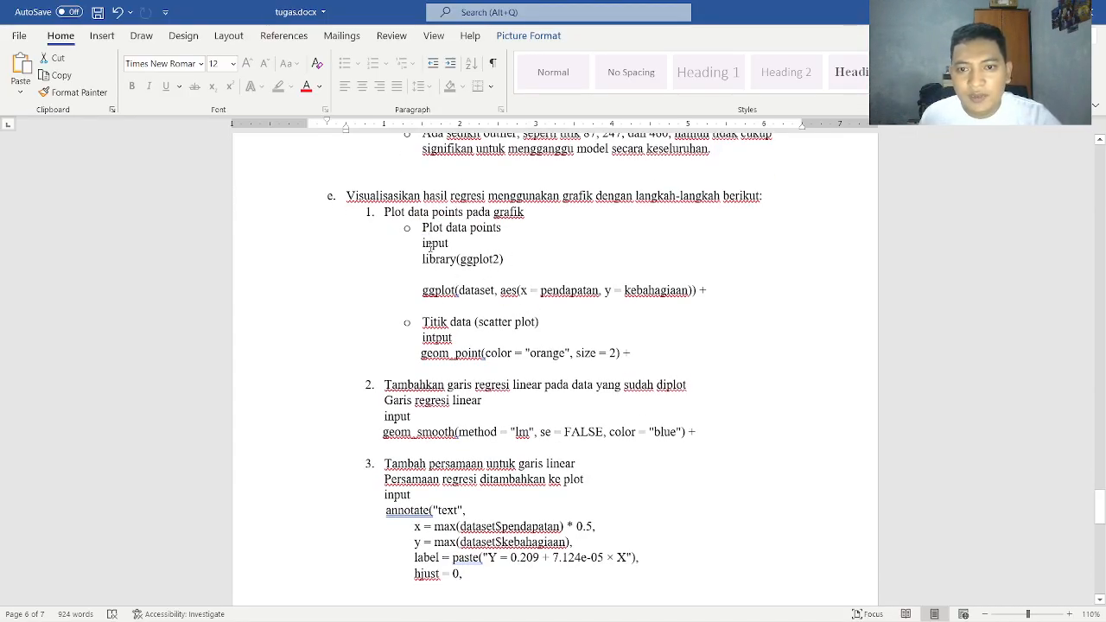
drag(423, 260, 708, 291)
key(ctrl+c)
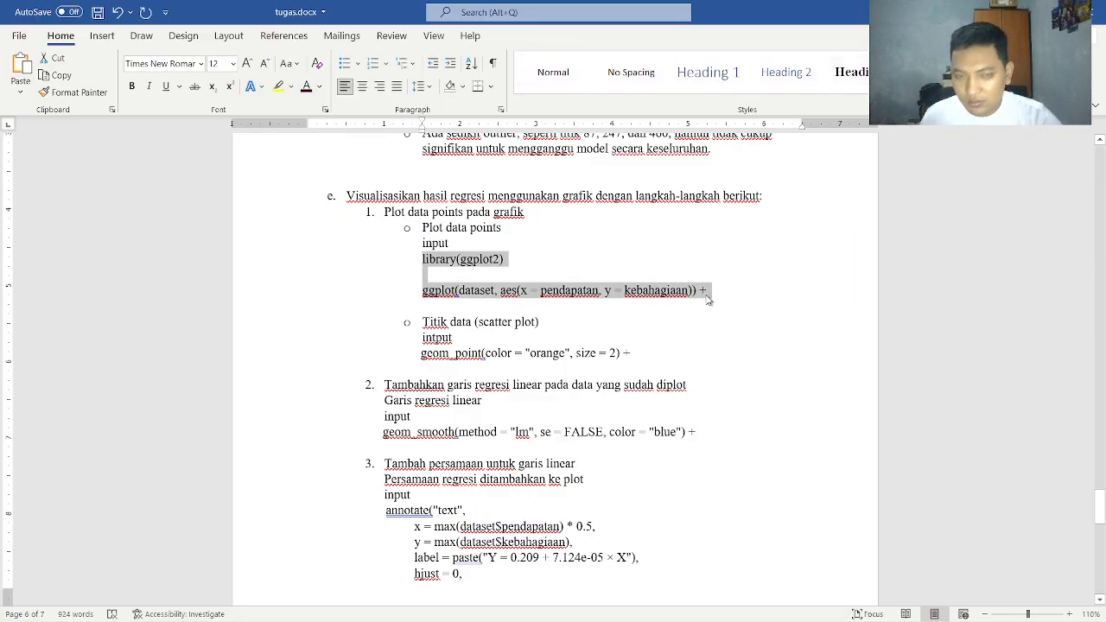
key(alt+Tab)
key(alt+Tab)
key(alt+Tab)
key(Tab)
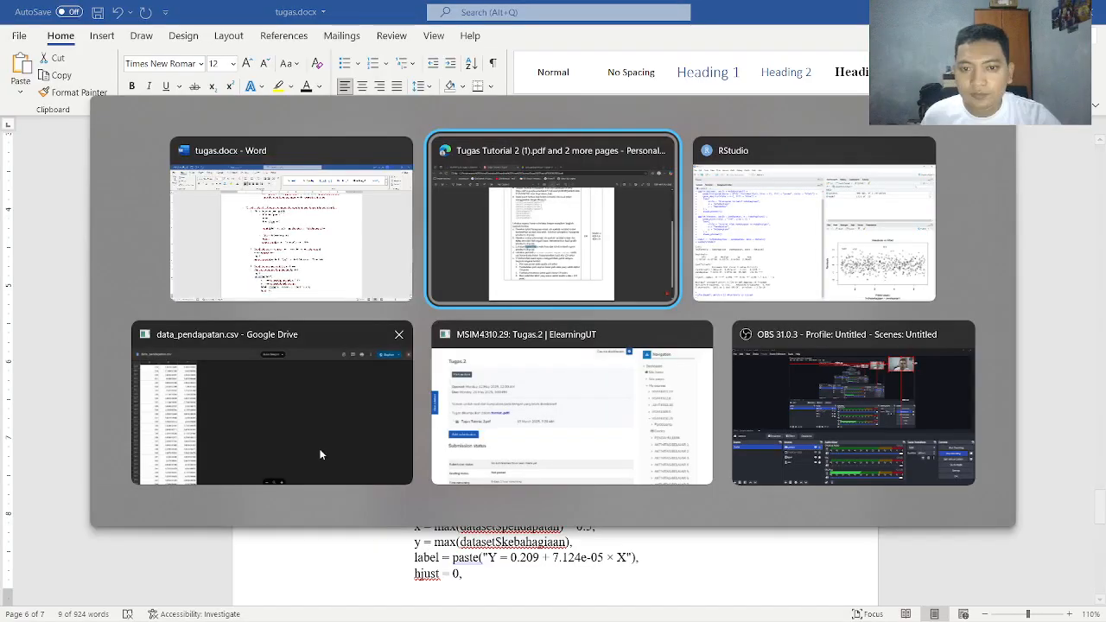
key(ctrl+v)
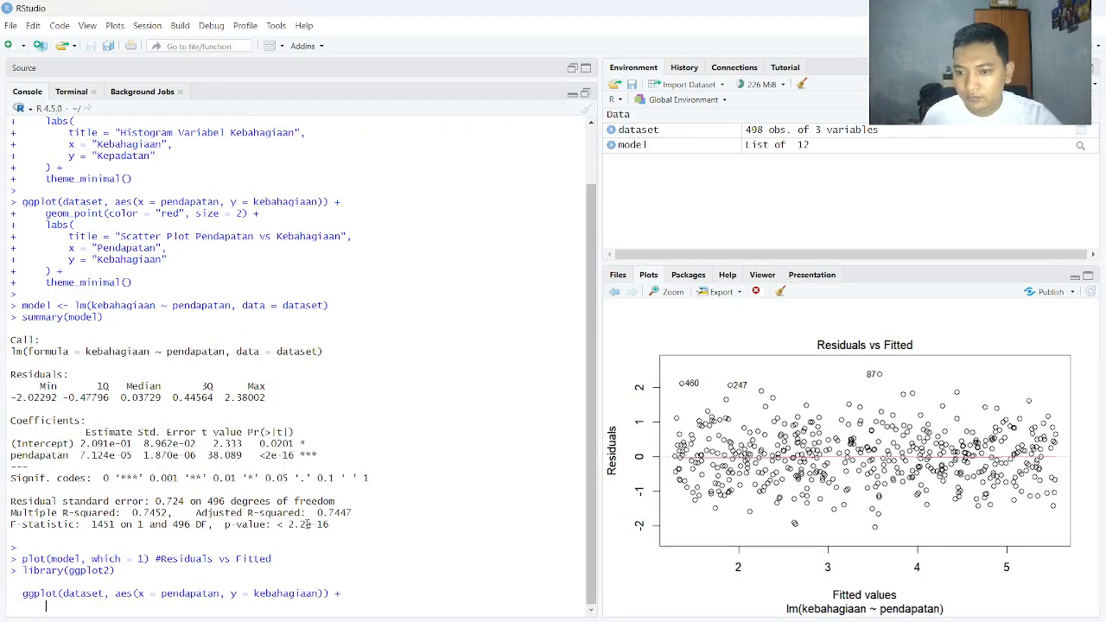
click(347, 595)
key(Return)
Copy geom_point(color = "orange", size = 2) + from tugas.docx and add it to the plot command in the RStudio console
key(alt+Tab)
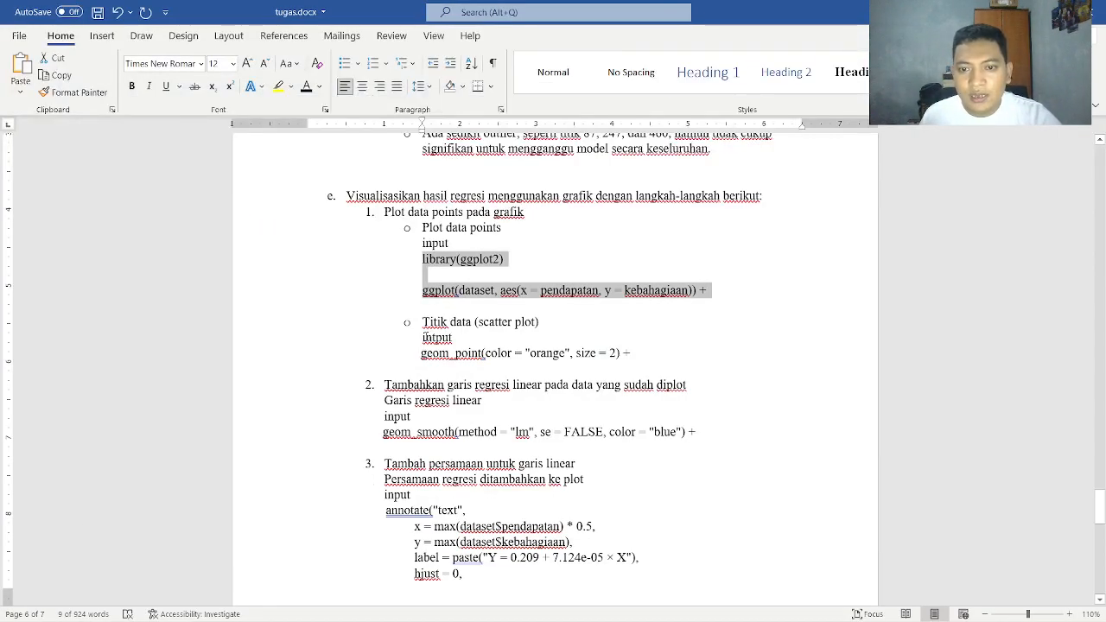
drag(421, 353, 635, 353)
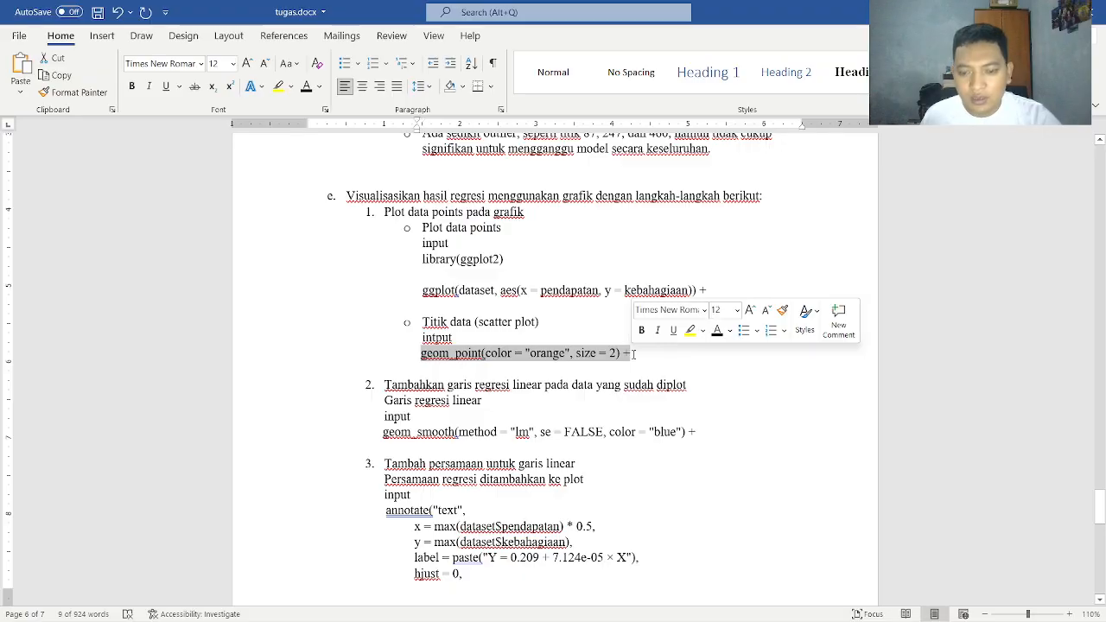
key(ctrl+c)
key(alt+Tab)
key(ctrl+v)
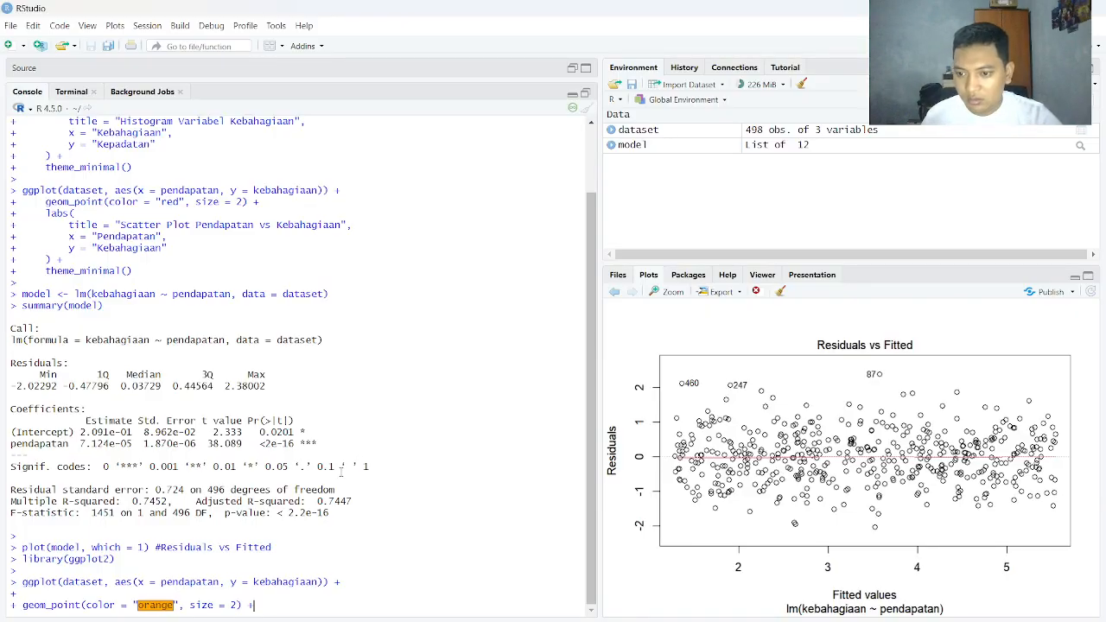
Copy geom_smooth(method = "lm", se = FALSE, color = "blue") + from tugas.docx and add it to the plot command in RStudio
key(alt+Tab)
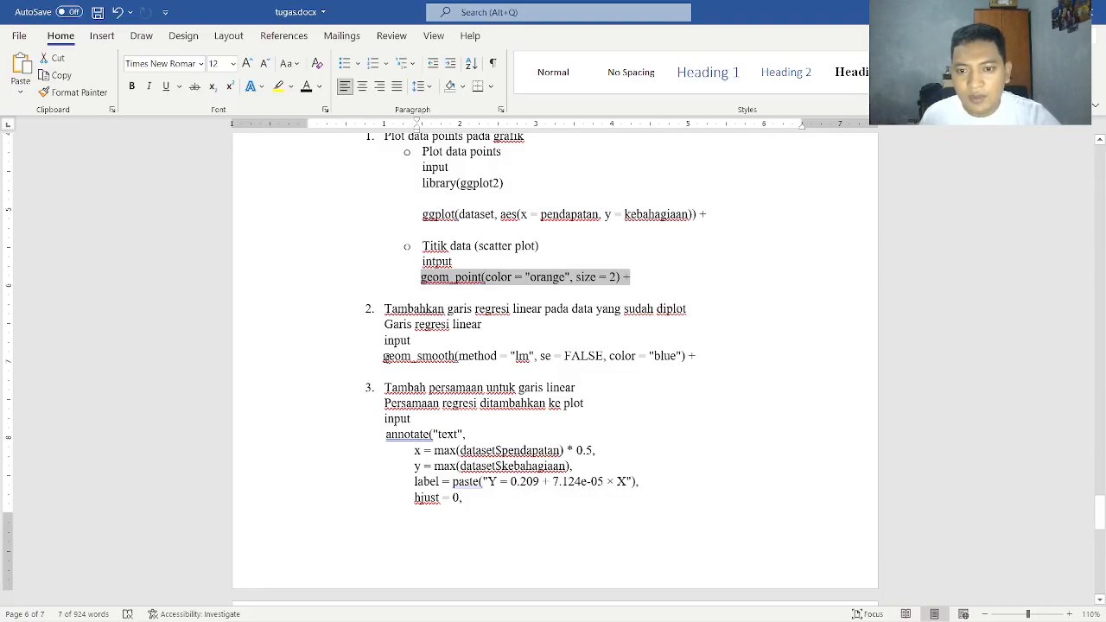
drag(383, 357, 706, 356)
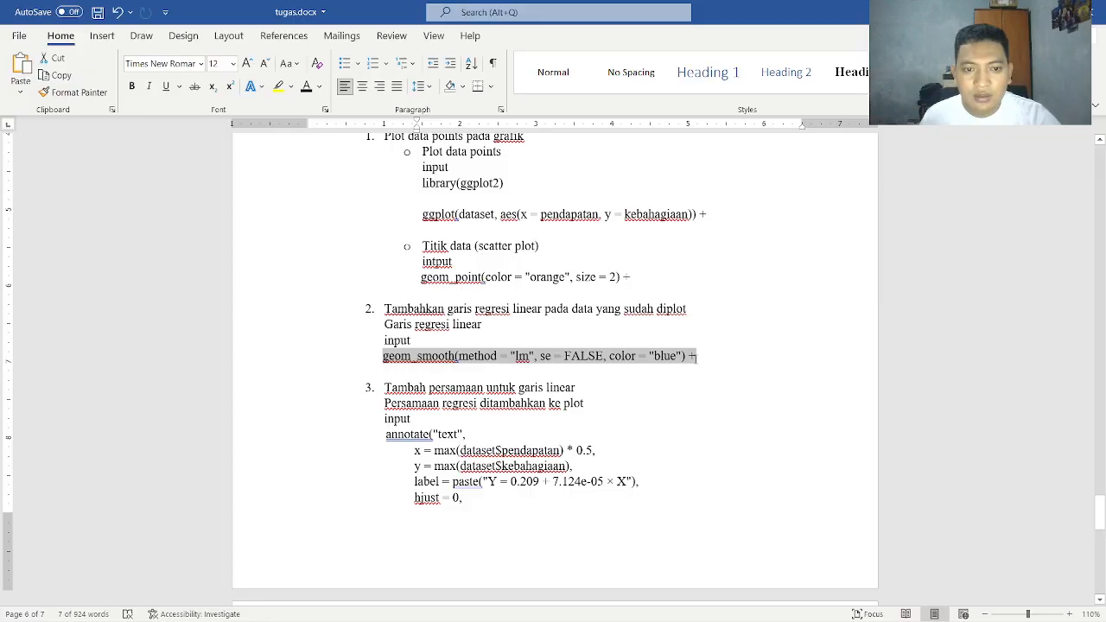
key(ctrl+c)
key(alt+Tab)
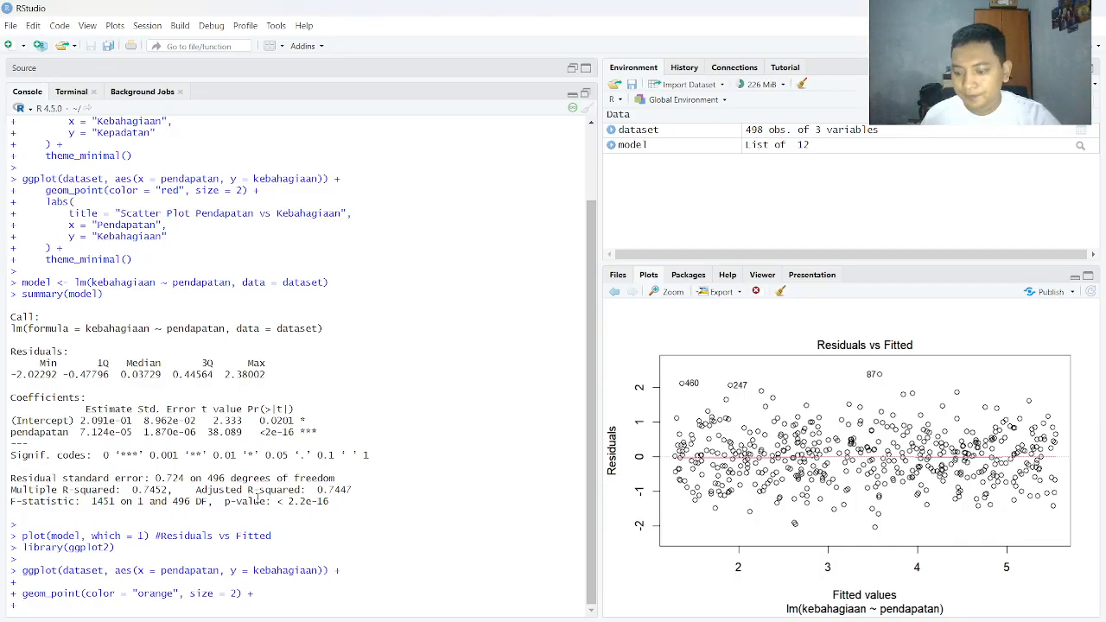
key(ctrl+v)
key(Return)
Copy task e's annotate("text", ...) + block with the label "Y = 0.209 + 7.124e-05 × X" from tugas.docx and add it to the RStudio plot command
key(alt+Tab)
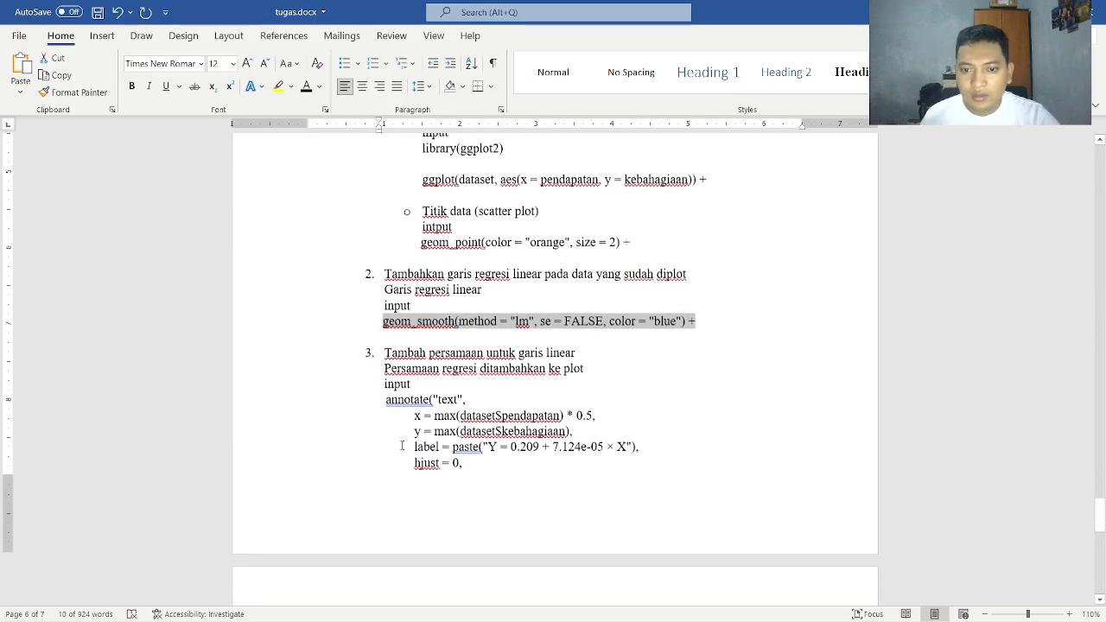
scroll(407, 452, down, 1)
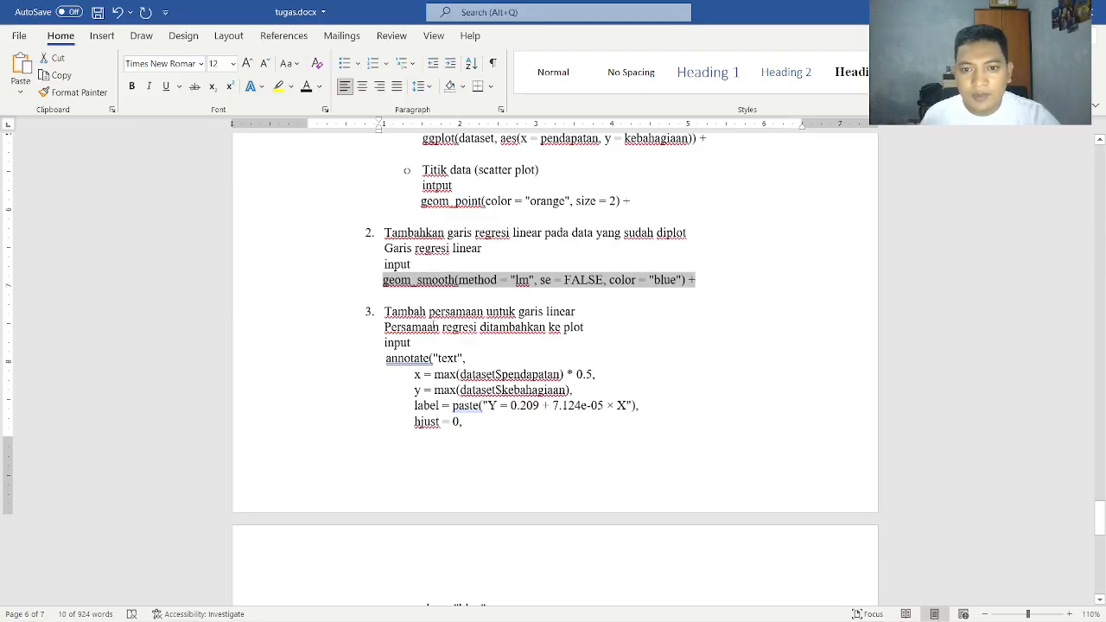
scroll(434, 318, down, 2)
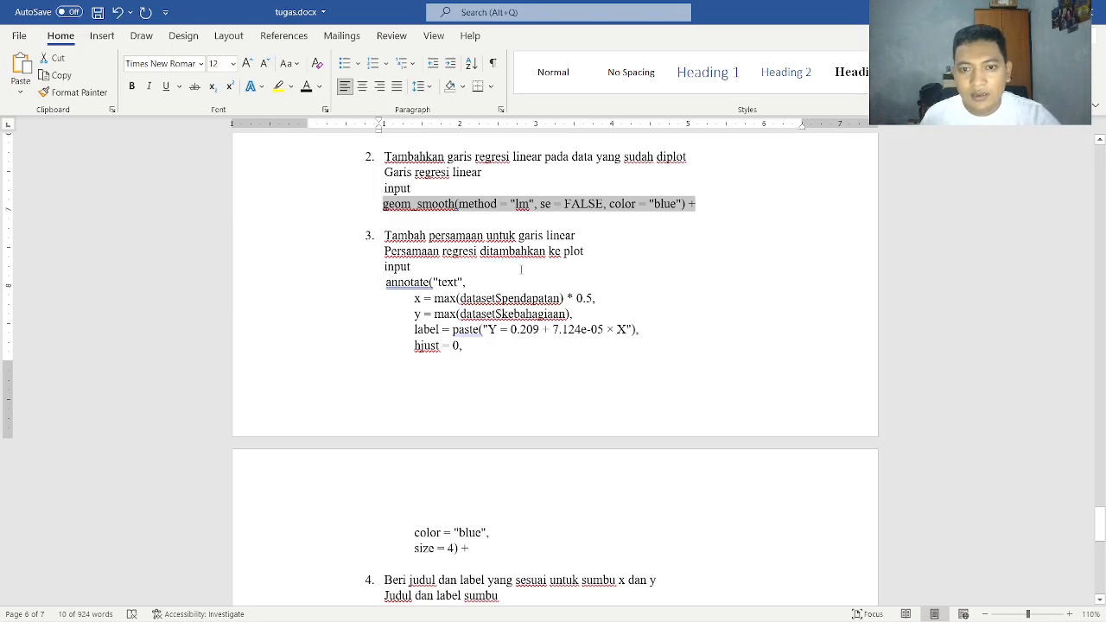
drag(386, 282, 519, 489)
drag(506, 537, 502, 550)
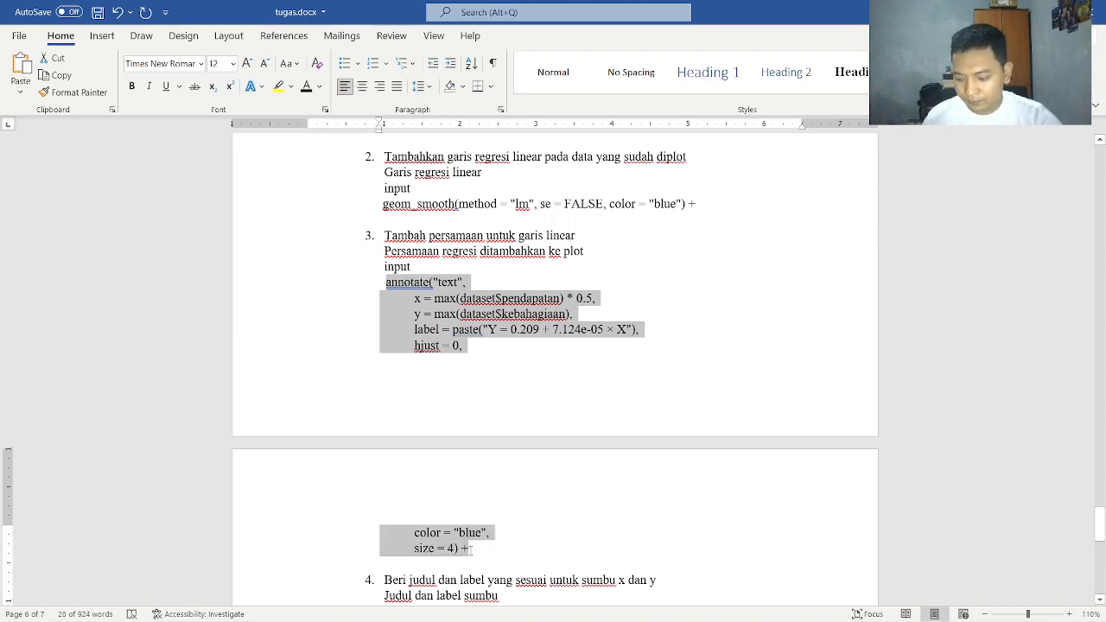
key(alt+Tab)
key(ctrl+v)
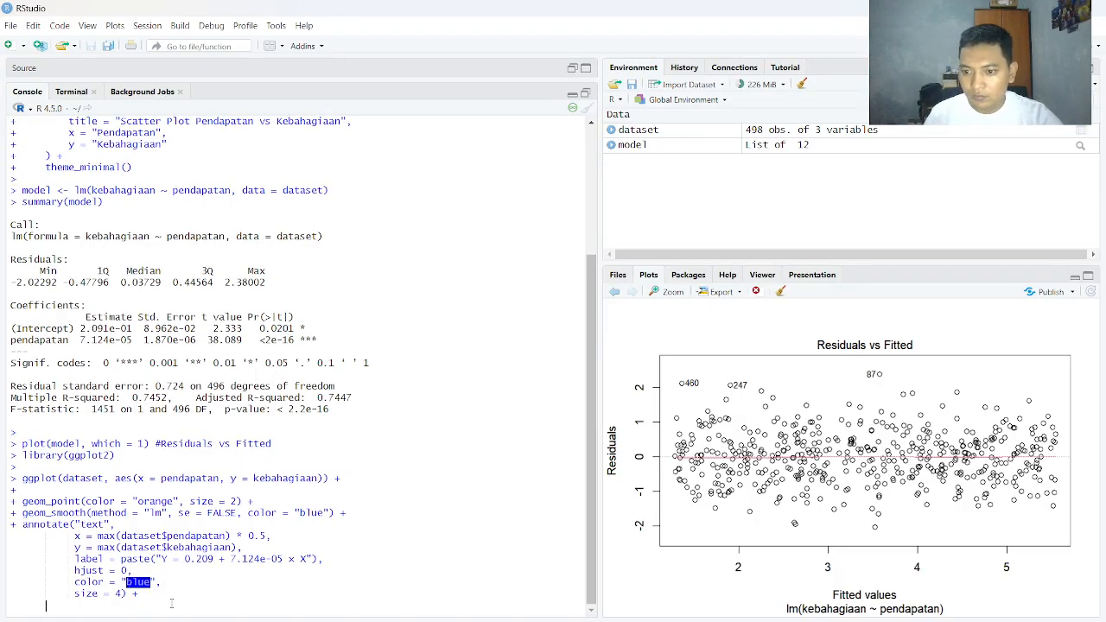
key(Return)
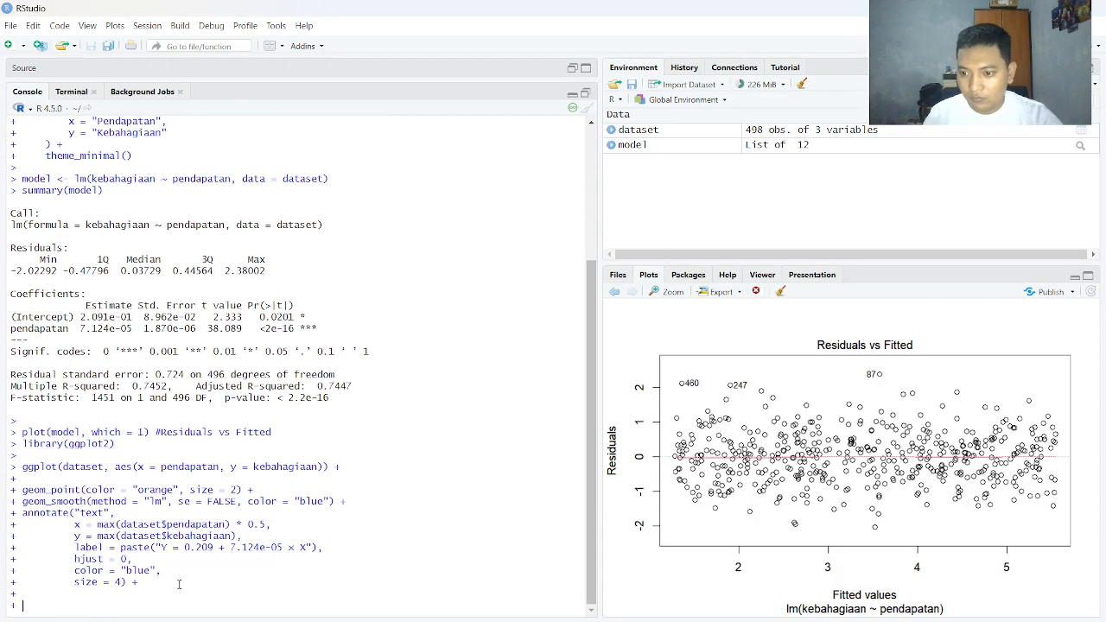
Copy the labs() block titled "Visualisasi Regresi Linear: Pendapatan vs Kebahagiaan" plus theme_minimal() from tugas.docx and run it in RStudio to finish the plot command
key(alt+Tab)
scroll(400, 407, down, 4)
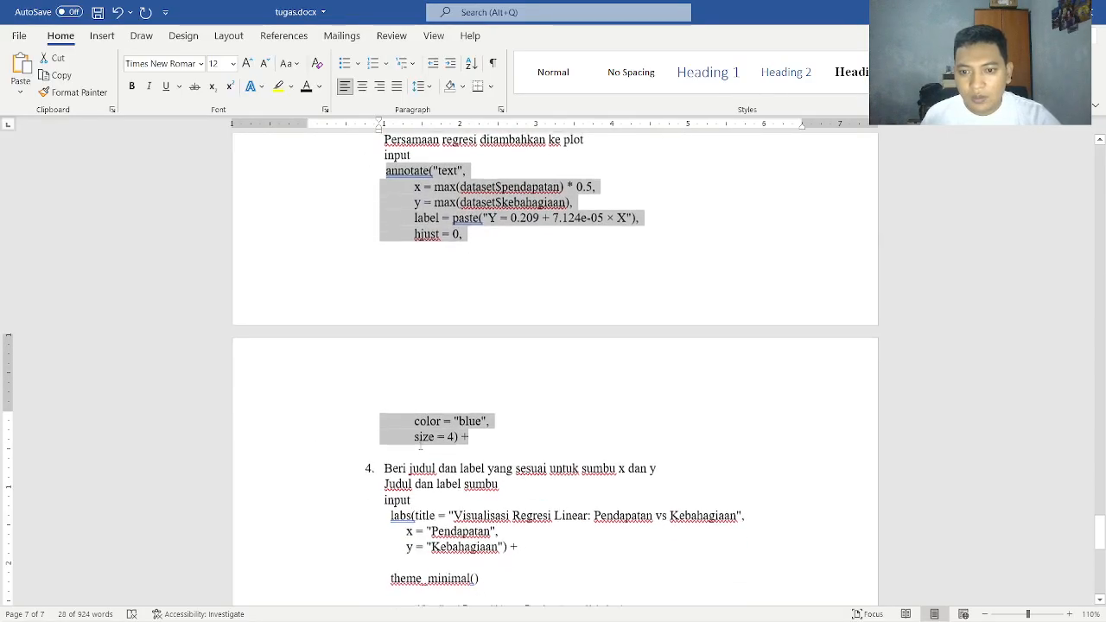
scroll(453, 440, down, 2)
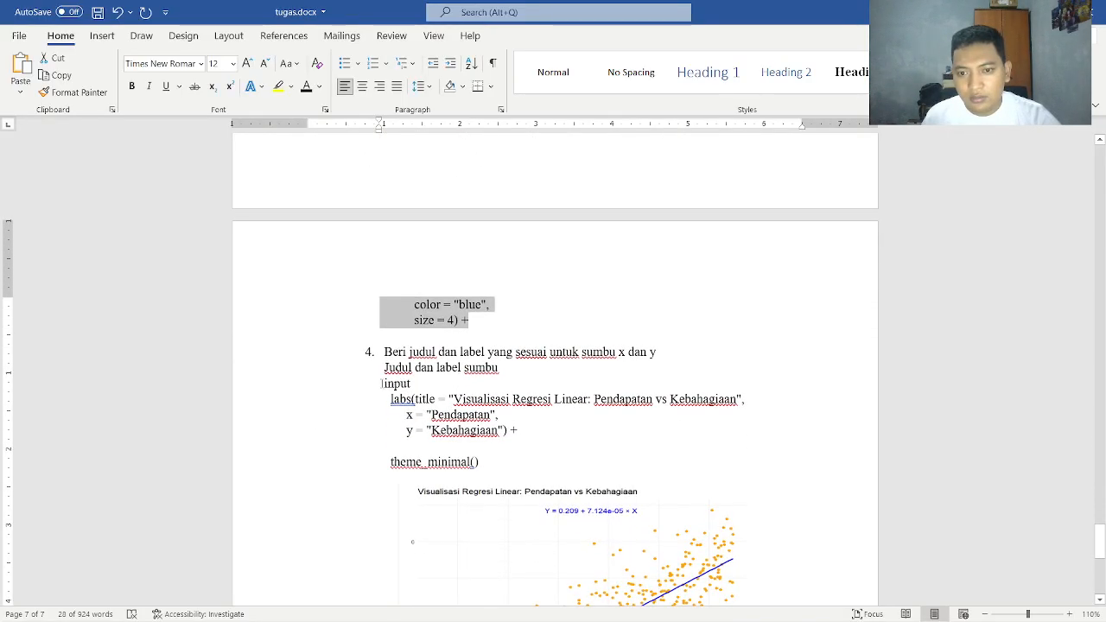
drag(383, 383, 507, 462)
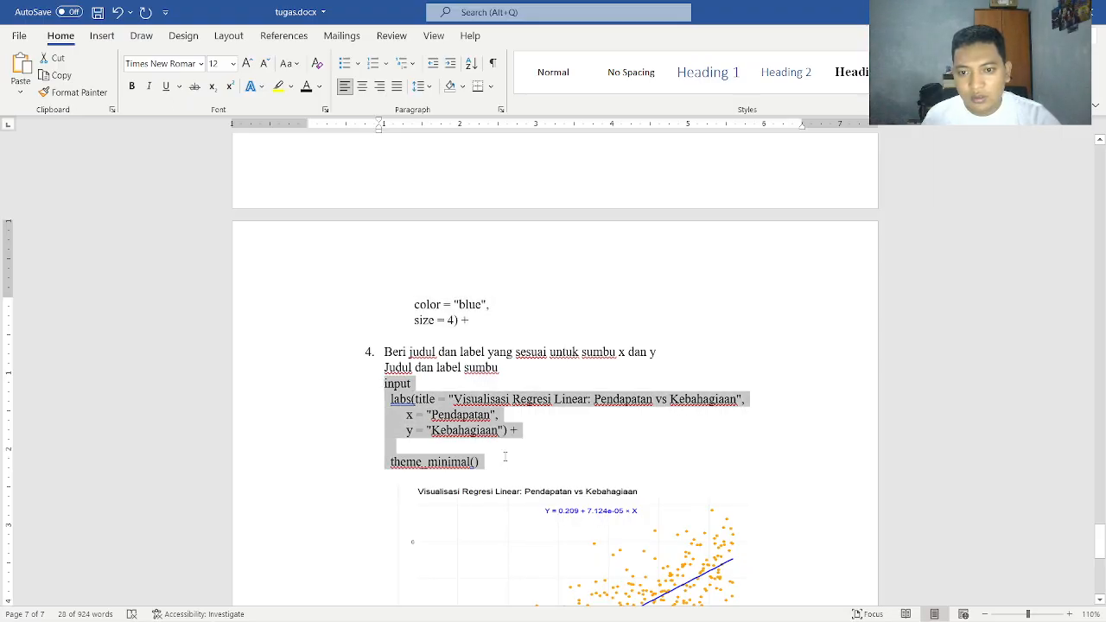
click(391, 398)
drag(391, 399, 491, 462)
key(alt+Tab)
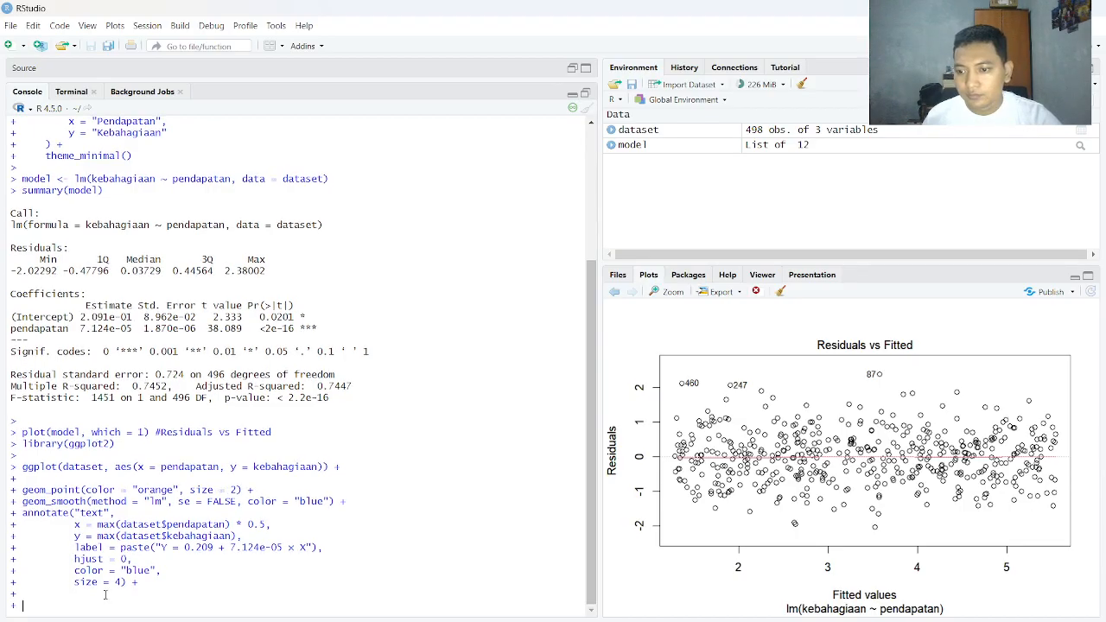
key(ctrl+v)
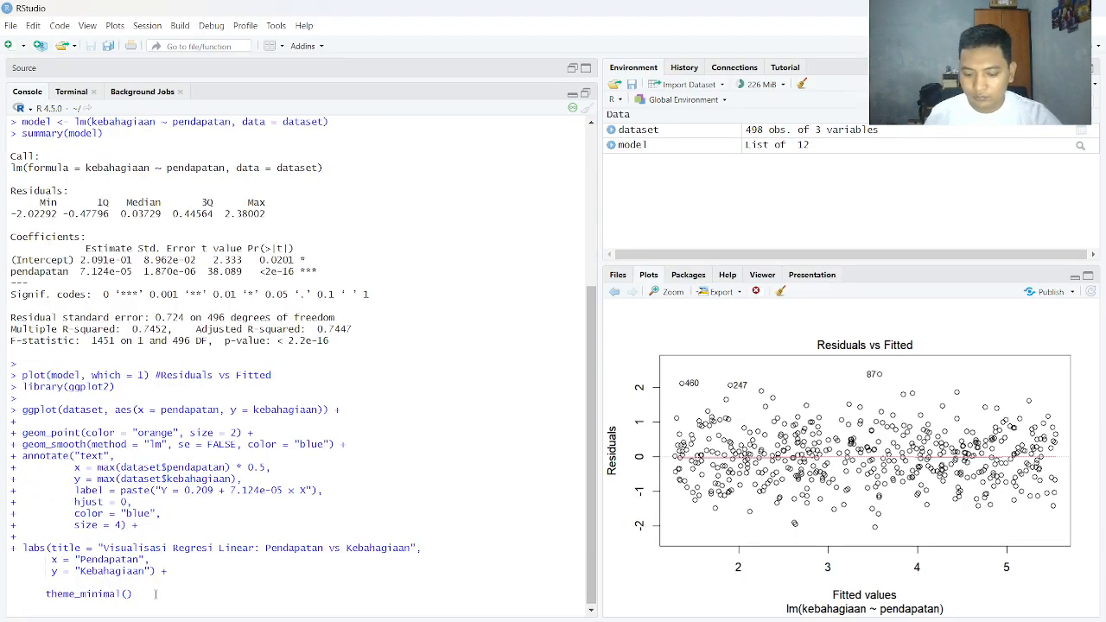
key(Return)
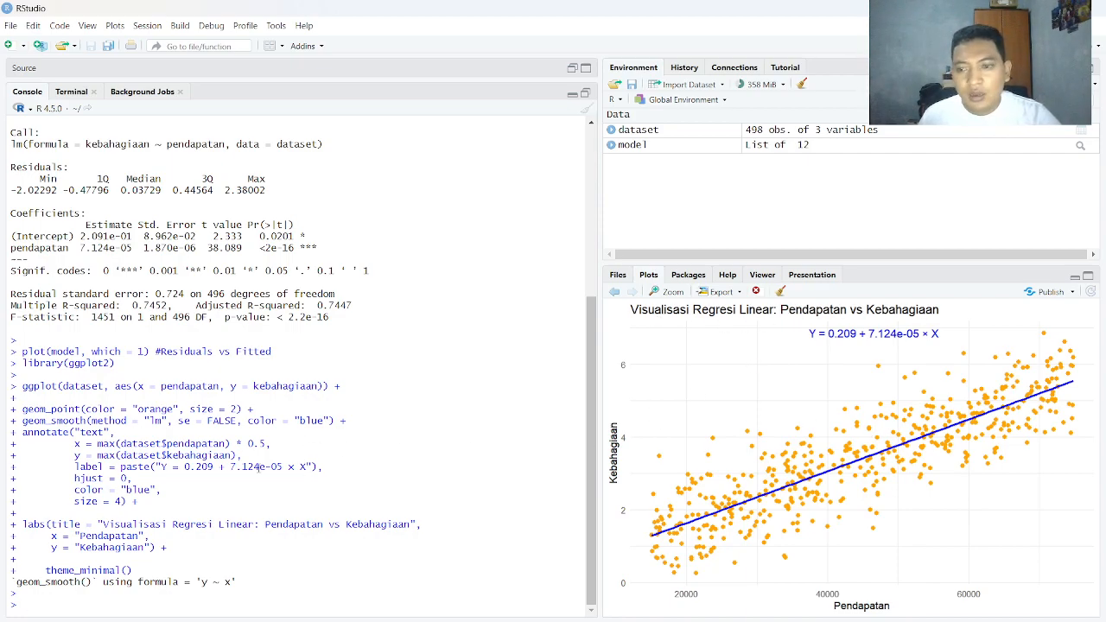
Compare the RStudio plot's data points and regression line with items 1 and 2 of task e in tugas.docx
key(alt+Tab)
scroll(456, 396, up, 5)
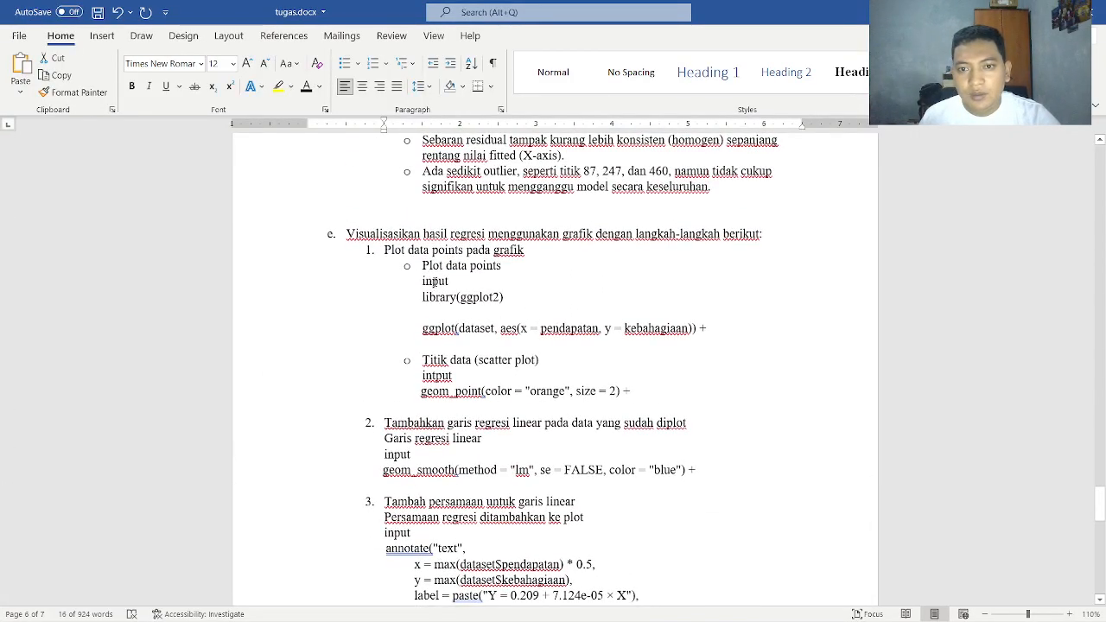
key(alt+Tab)
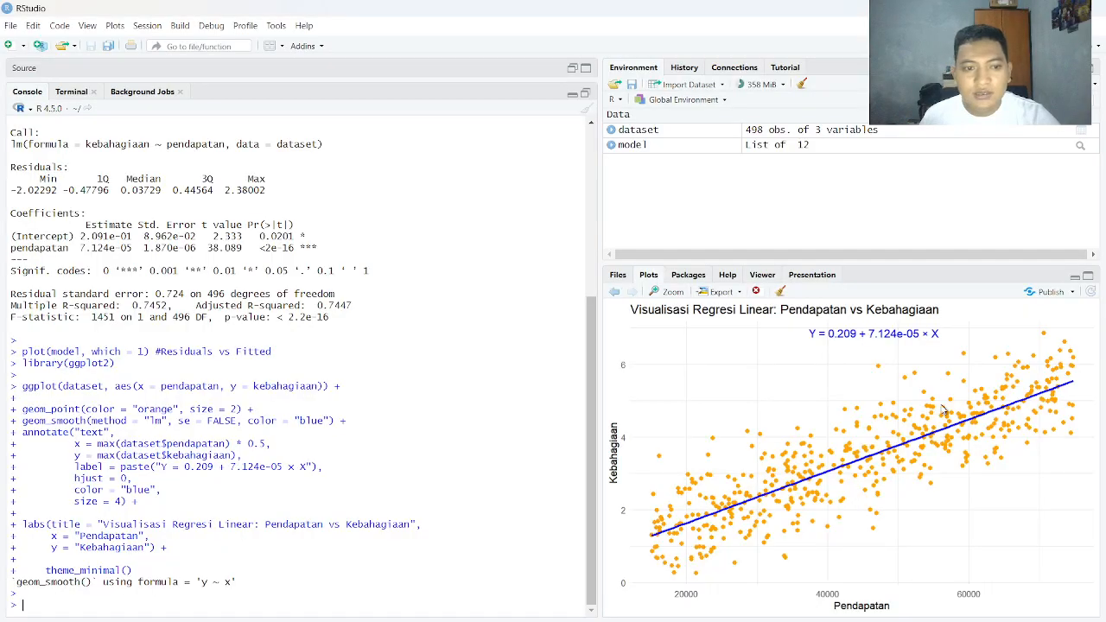
key(alt+Tab)
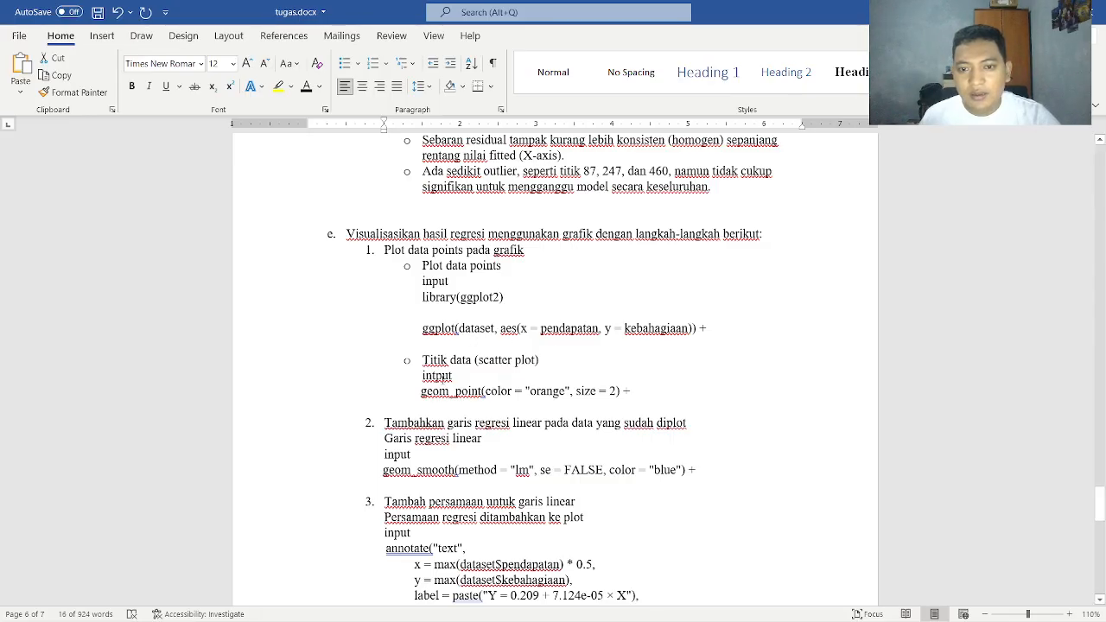
scroll(438, 377, down, 1)
key(alt+Tab)
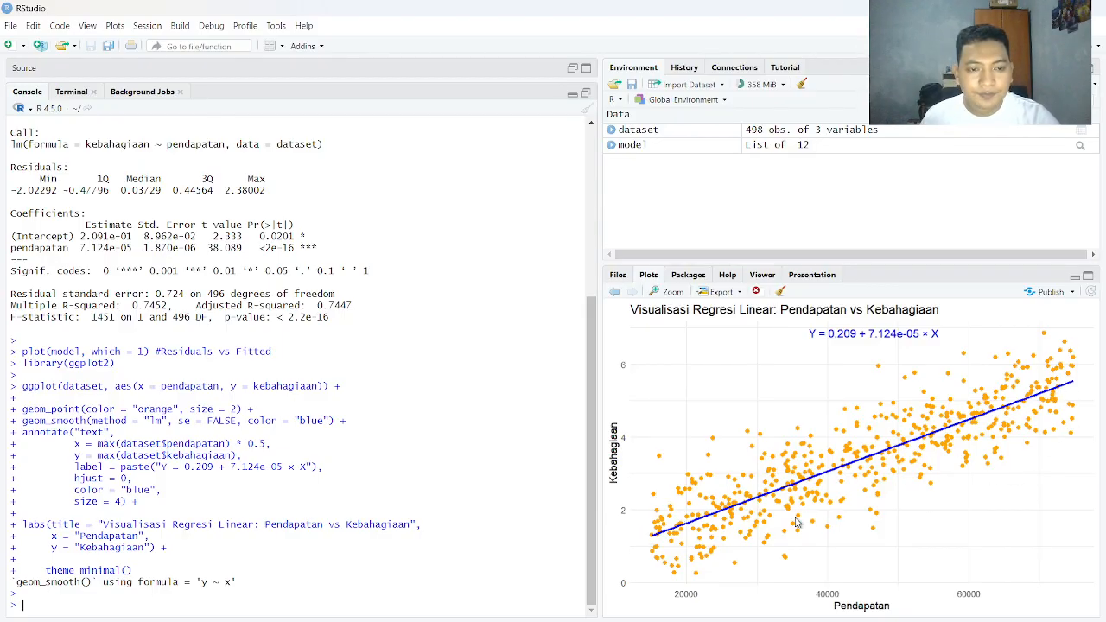
key(alt+Tab)
Check the regression equation on the RStudio plot against item 3's annotate code in tugas.docx
scroll(449, 435, down, 1)
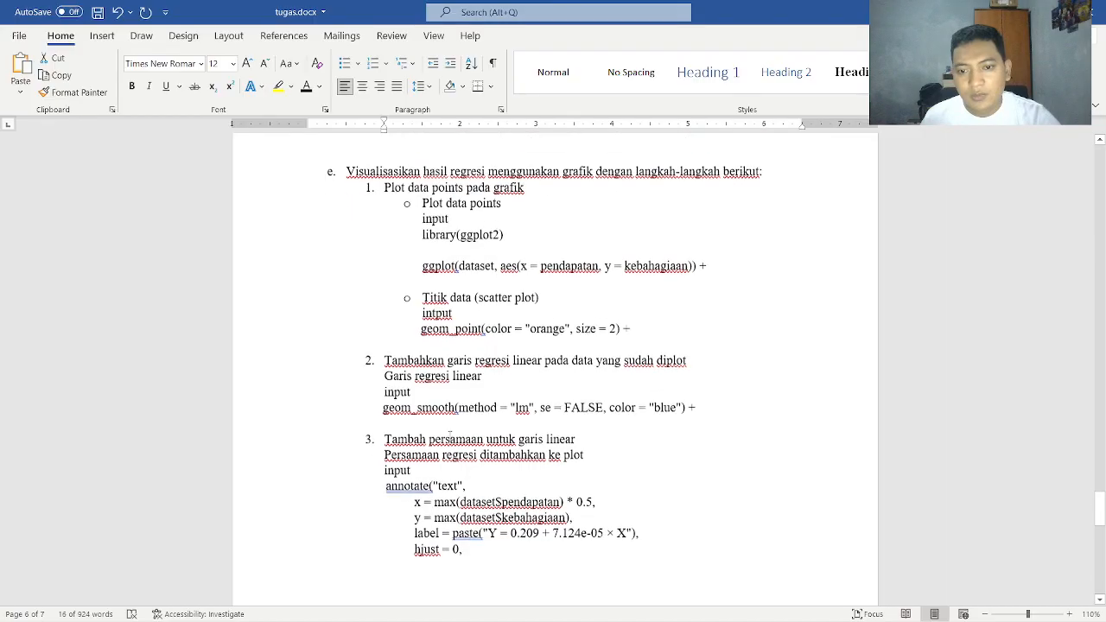
scroll(449, 434, down, 1)
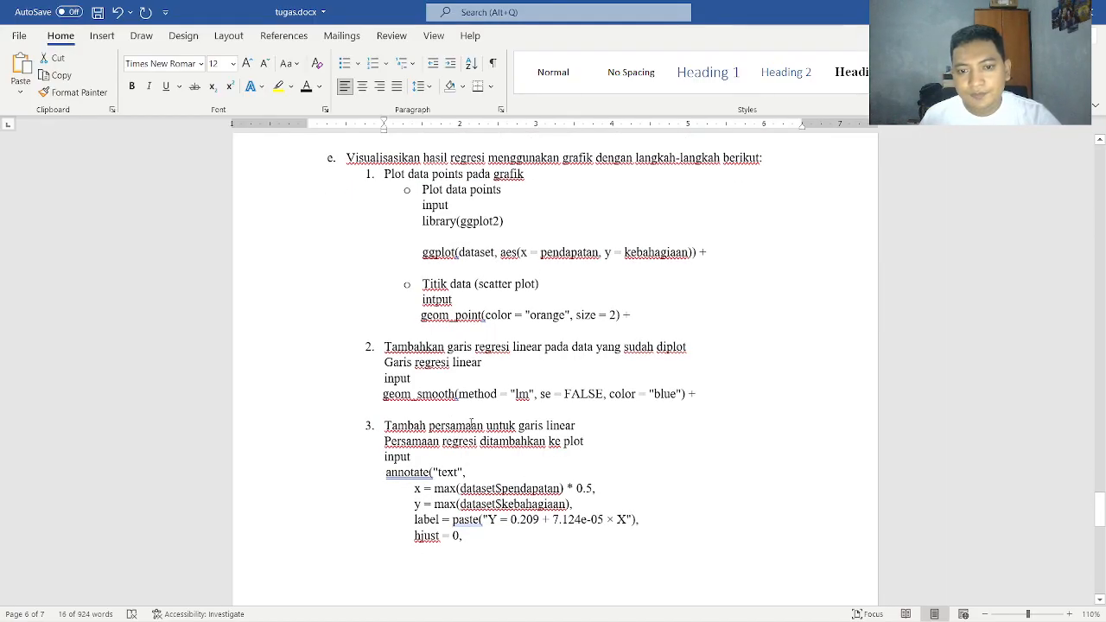
scroll(467, 421, down, 2)
scroll(460, 418, down, 6)
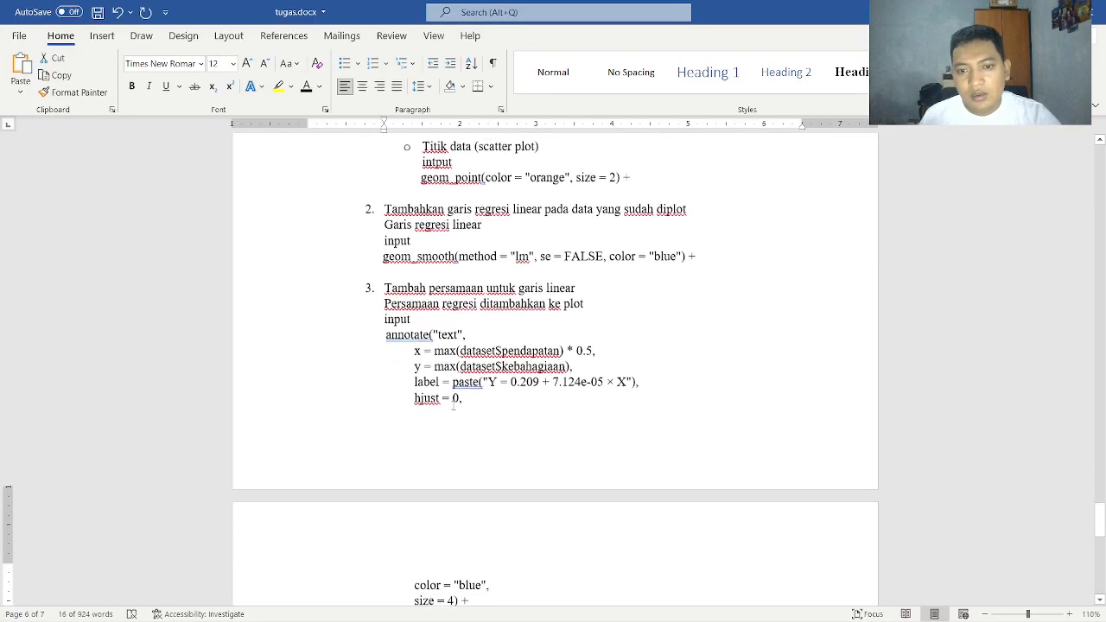
key(alt+Tab)
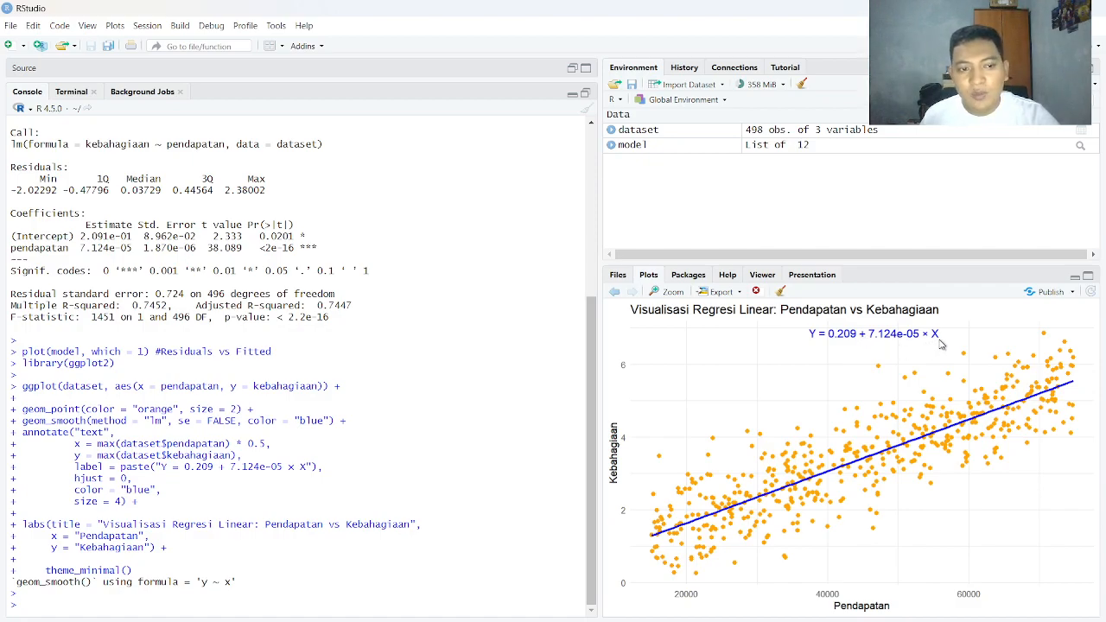
key(alt+Tab)
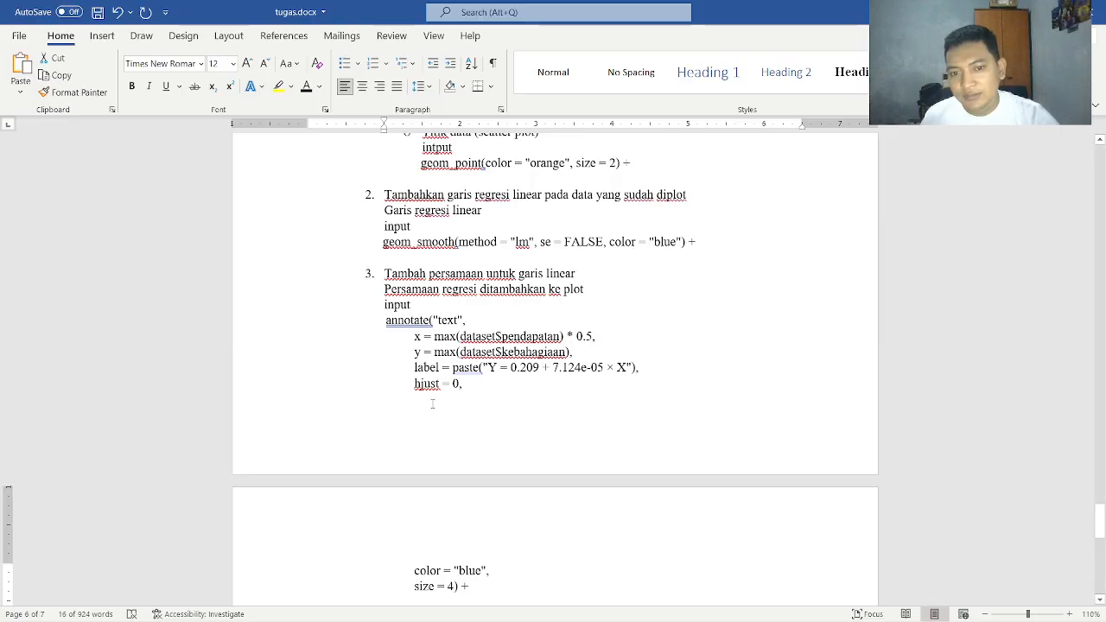
key(alt+Tab)
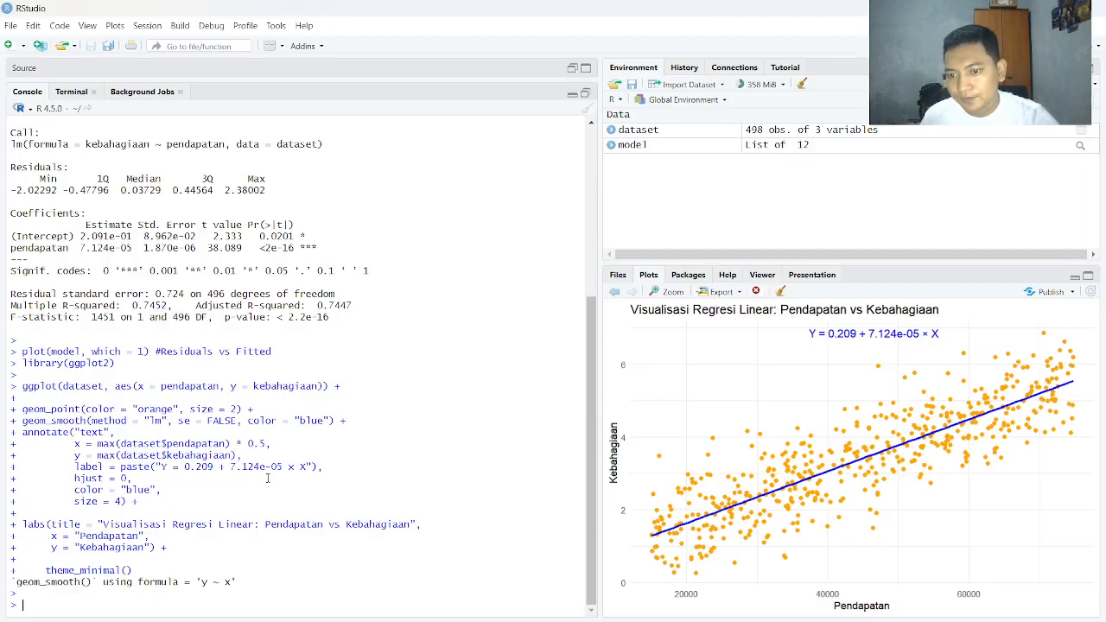
key(alt+Tab)
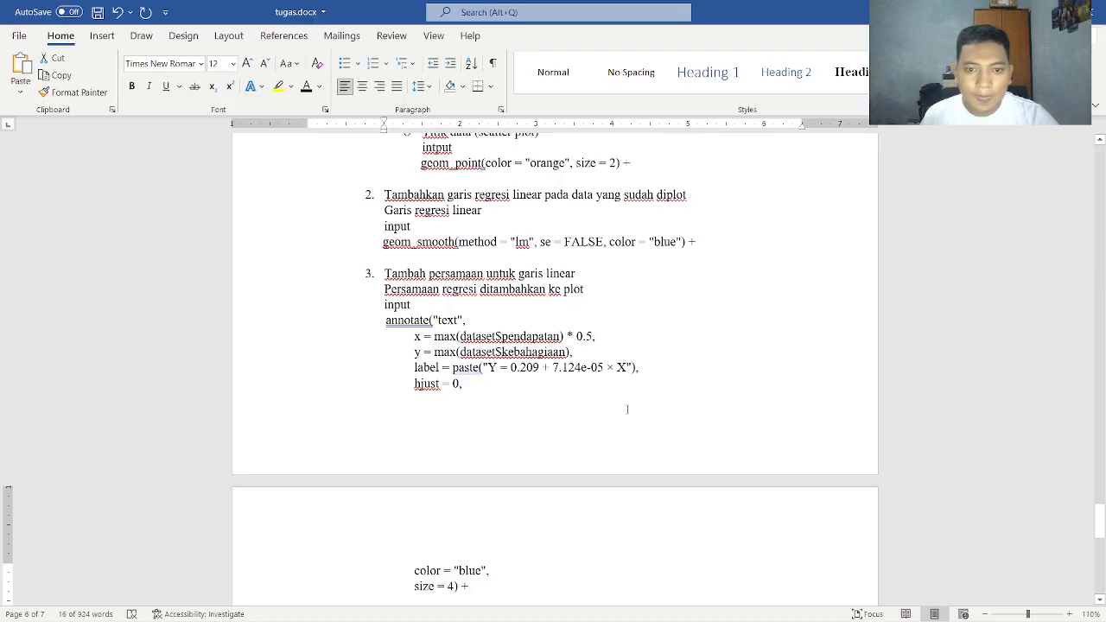
Check the plot's title and axis labels against item 4 in tugas.docx, and compare the document's embedded plot image with the RStudio plot
scroll(563, 392, down, 5)
scroll(564, 393, down, 2)
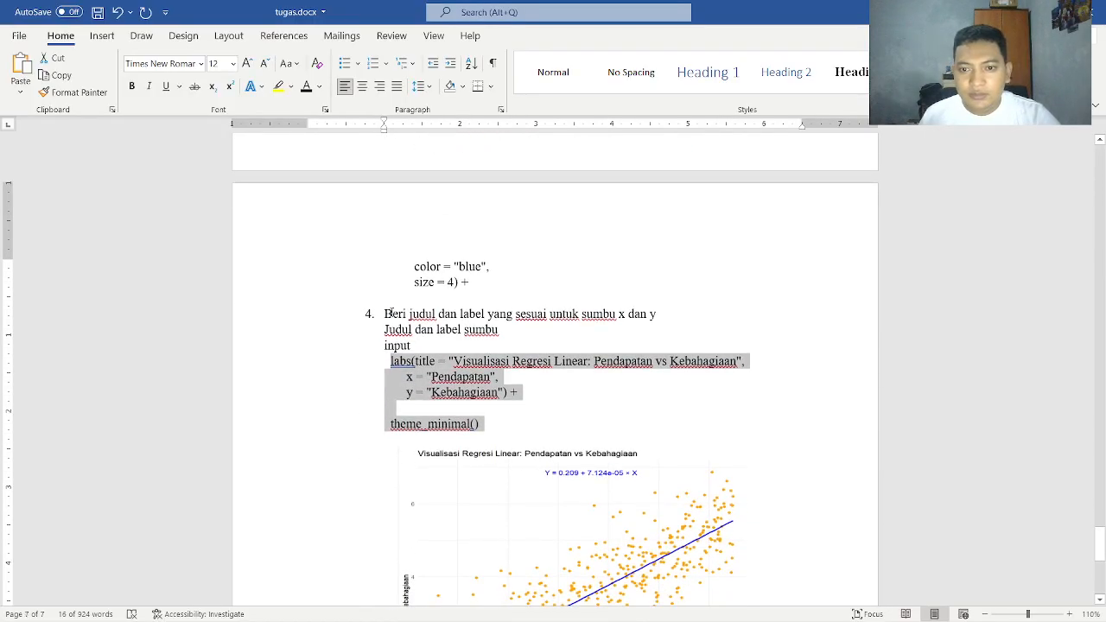
click(390, 313)
key(alt+Tab)
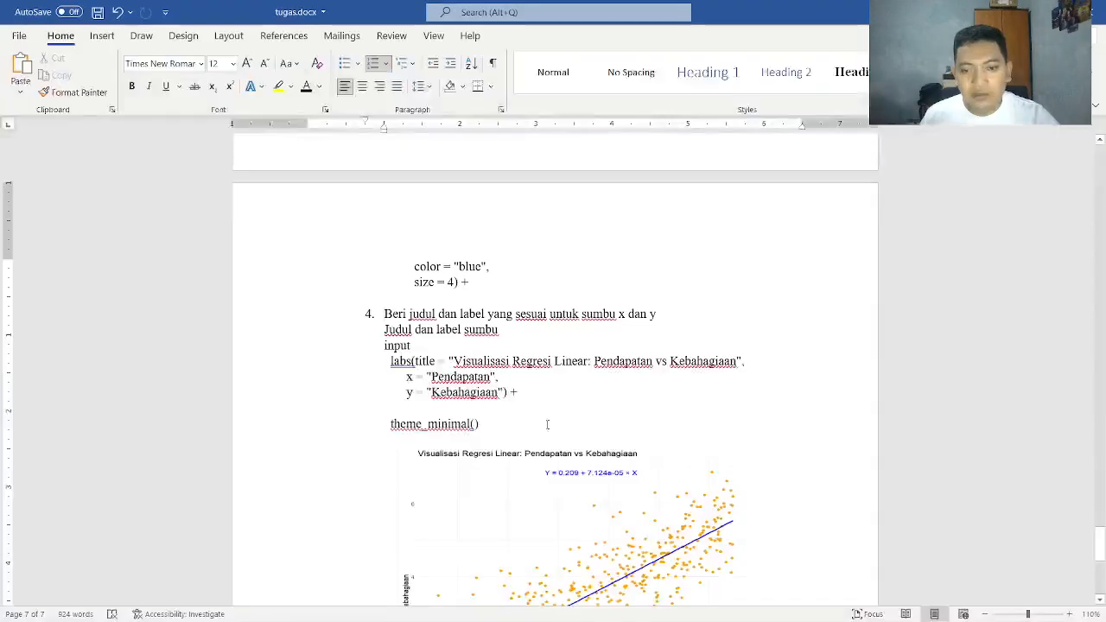
scroll(477, 426, down, 3)
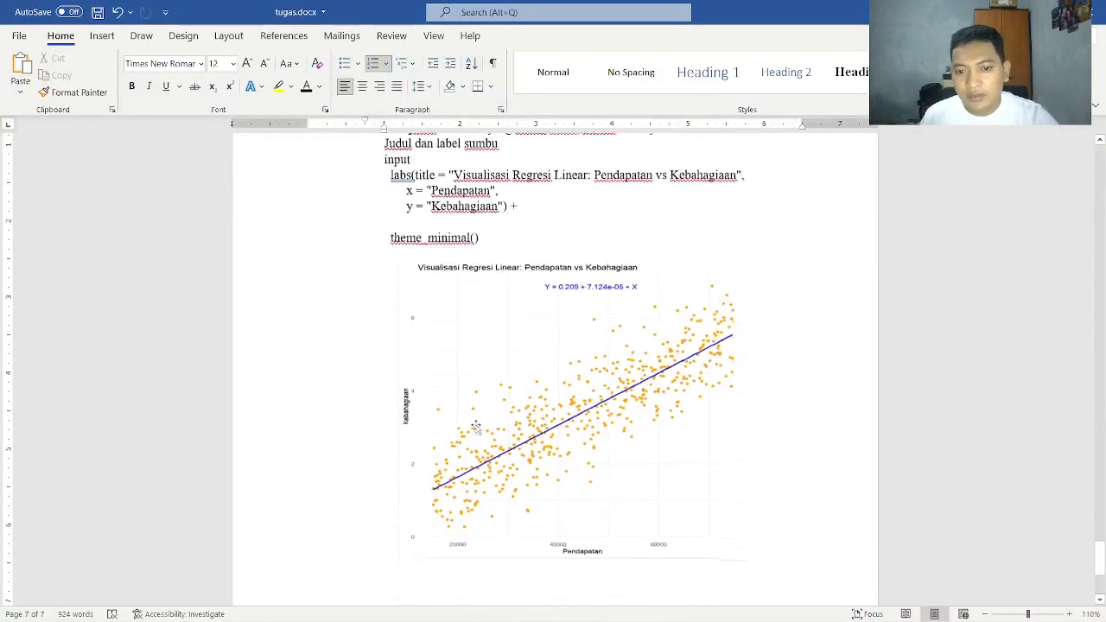
click(628, 416)
scroll(542, 393, down, 3)
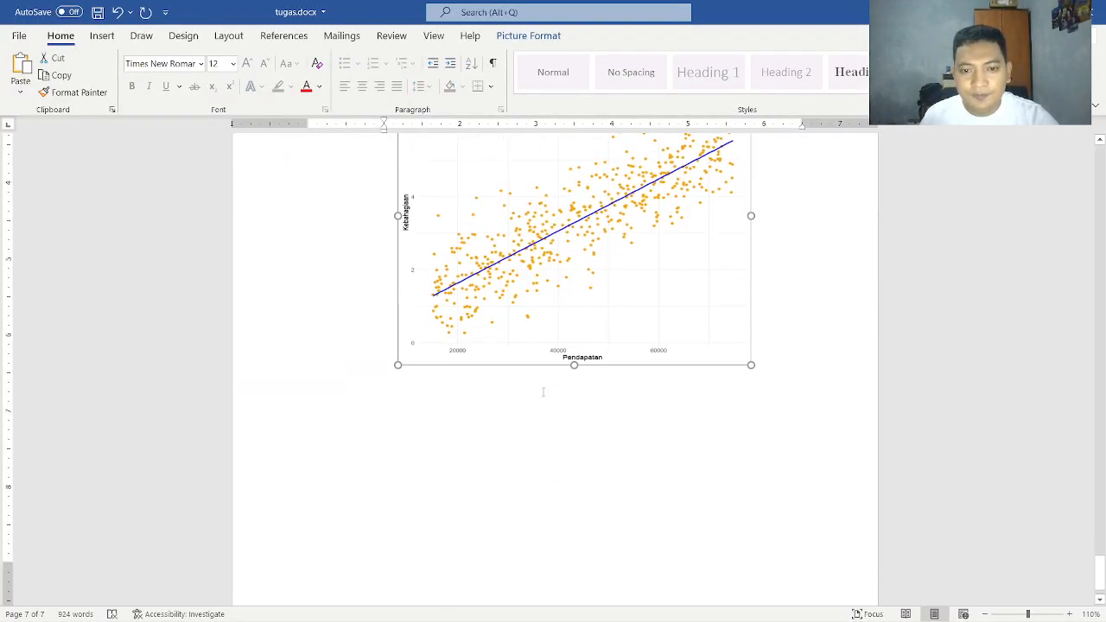
scroll(543, 393, up, 4)
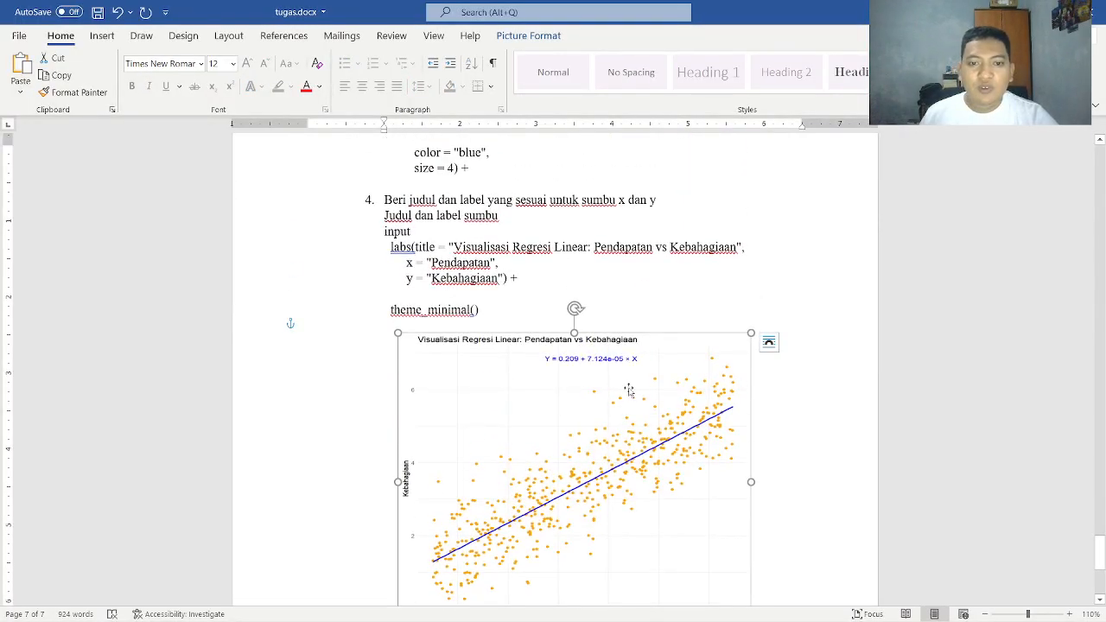
scroll(627, 391, down, 2)
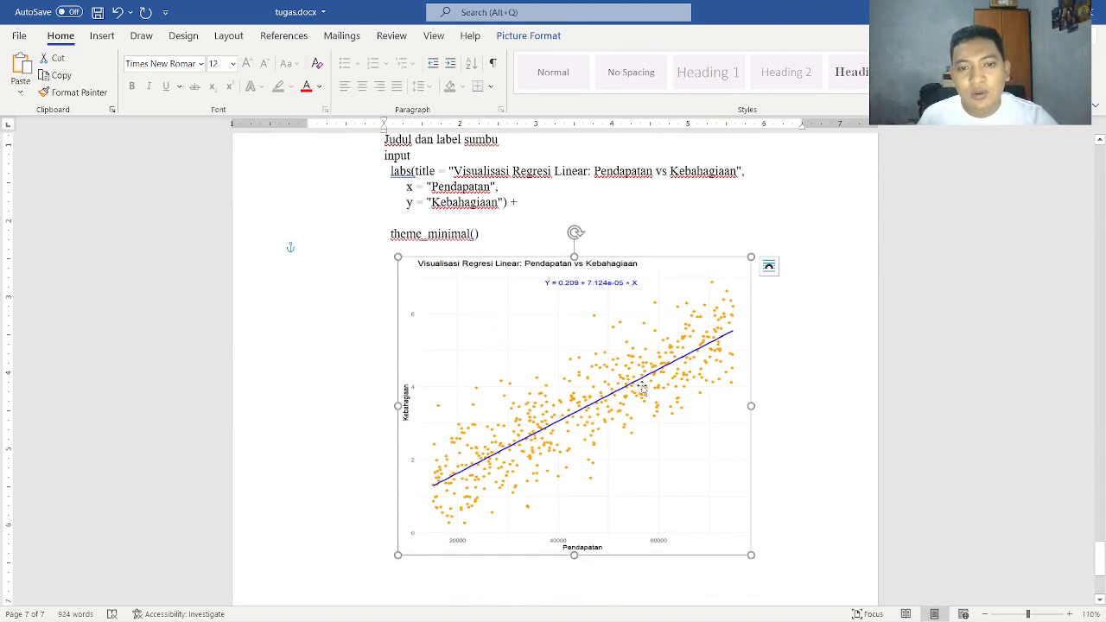
key(alt+Tab)
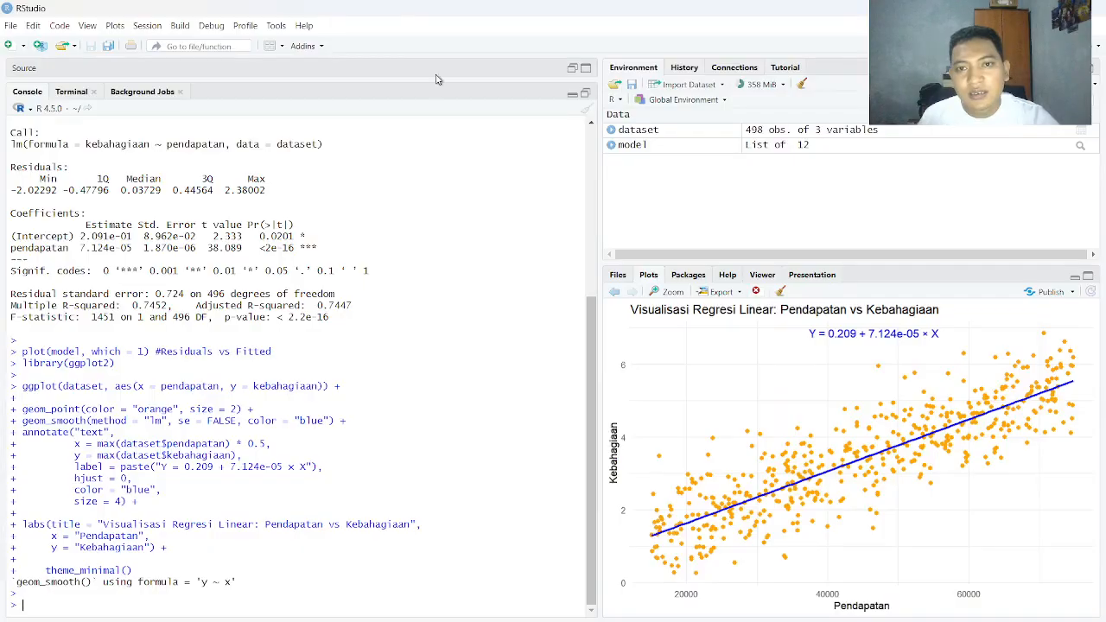
Switch to the Tugas Tutorial 2 PDF in the browser and review the list of tasks a to e
key(alt+Tab)
key(alt+Tab)
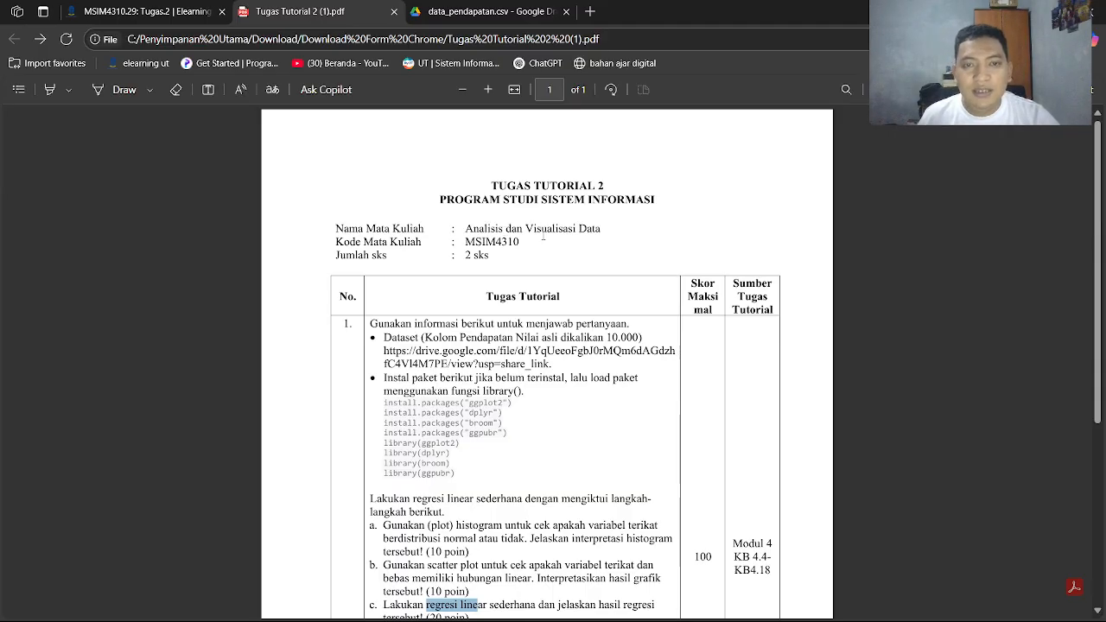
scroll(543, 239, down, 3)
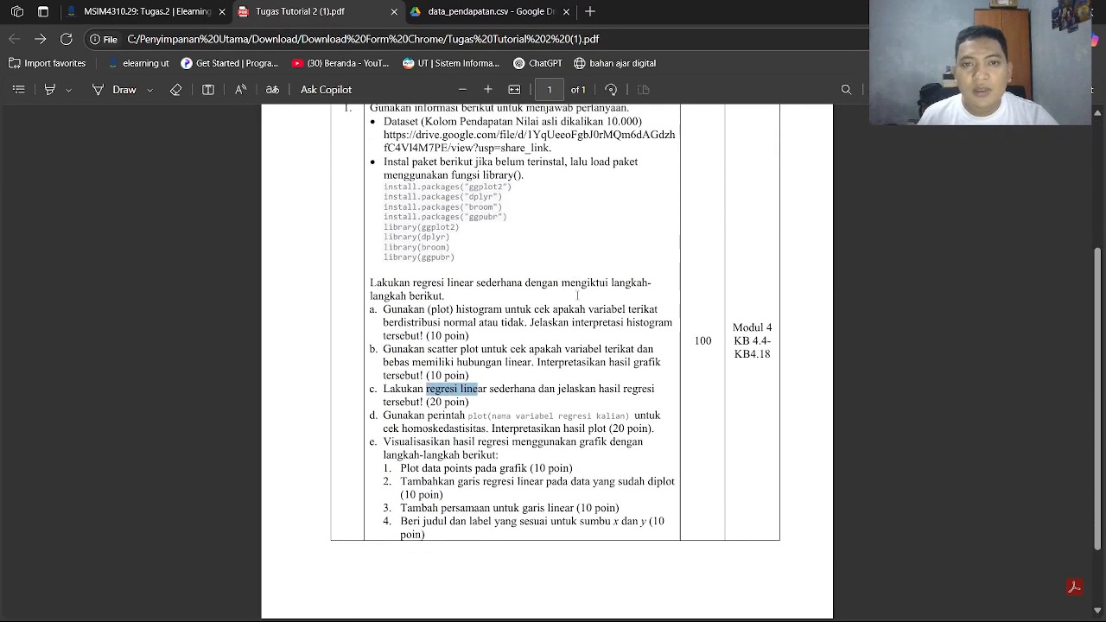